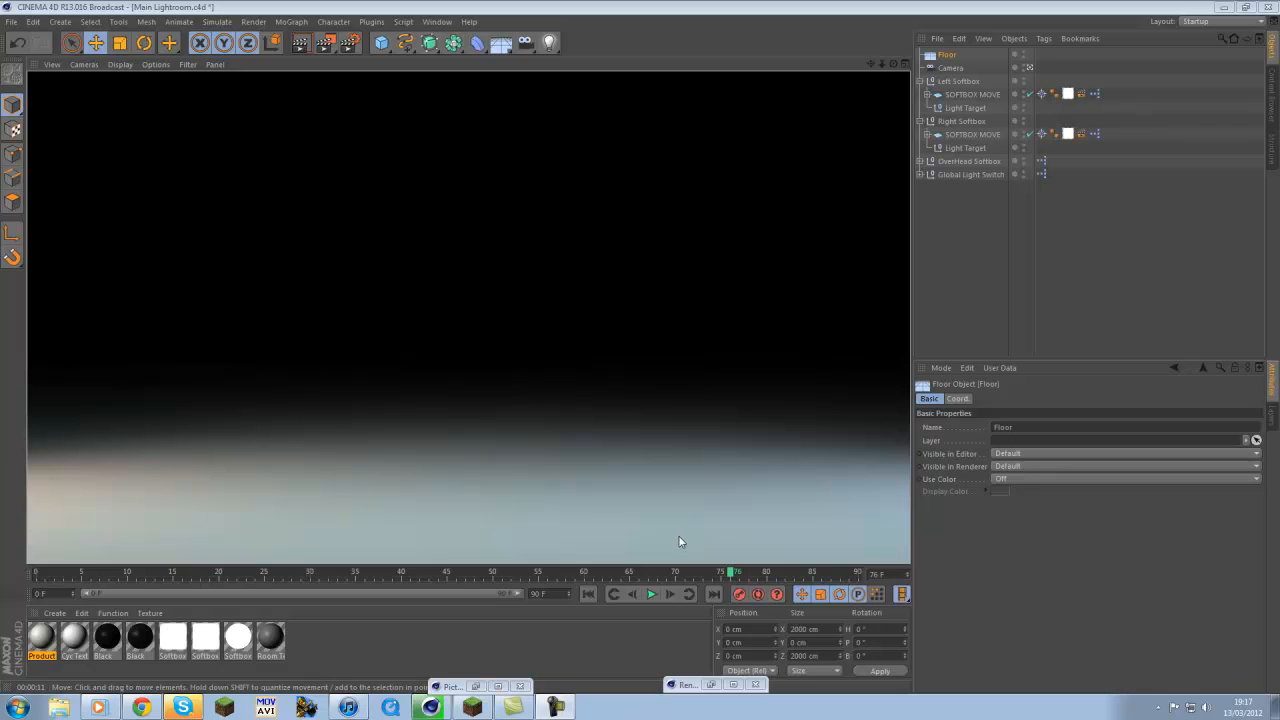
Return to frame 0 and extend the timeline and its preview range to 265 frames
drag(732, 574, 36, 560)
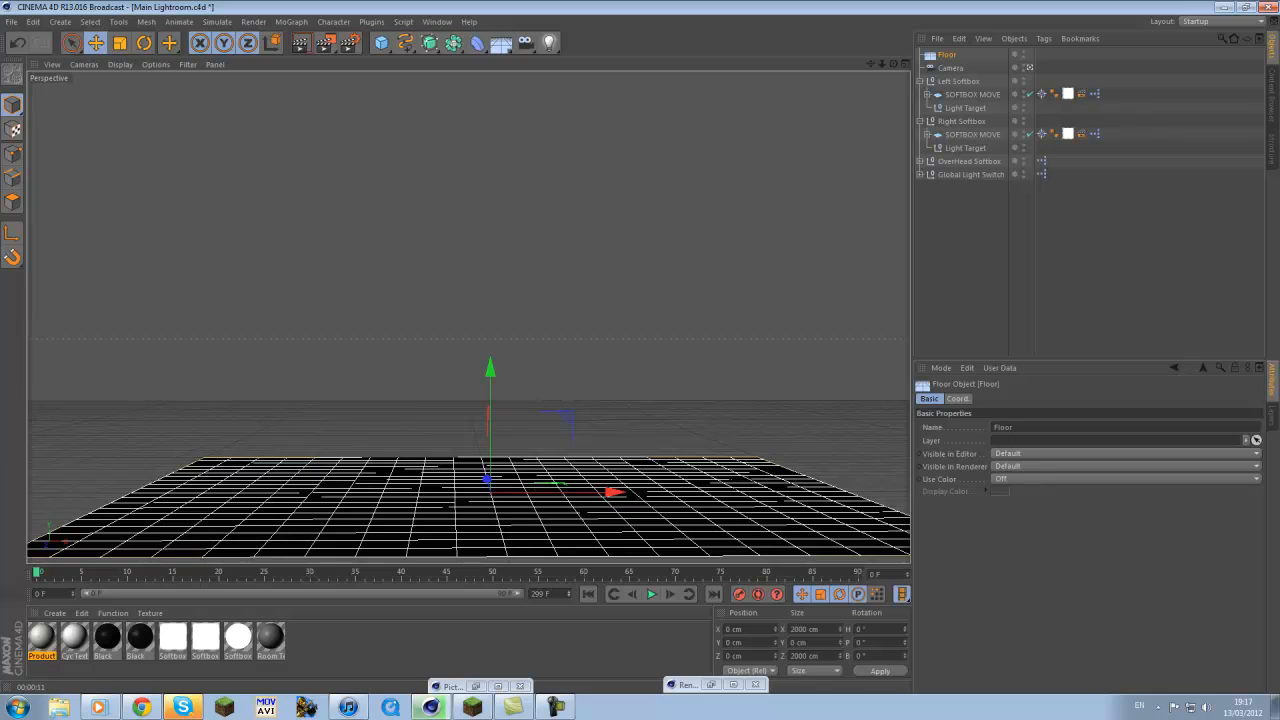
drag(568, 594, 567, 591)
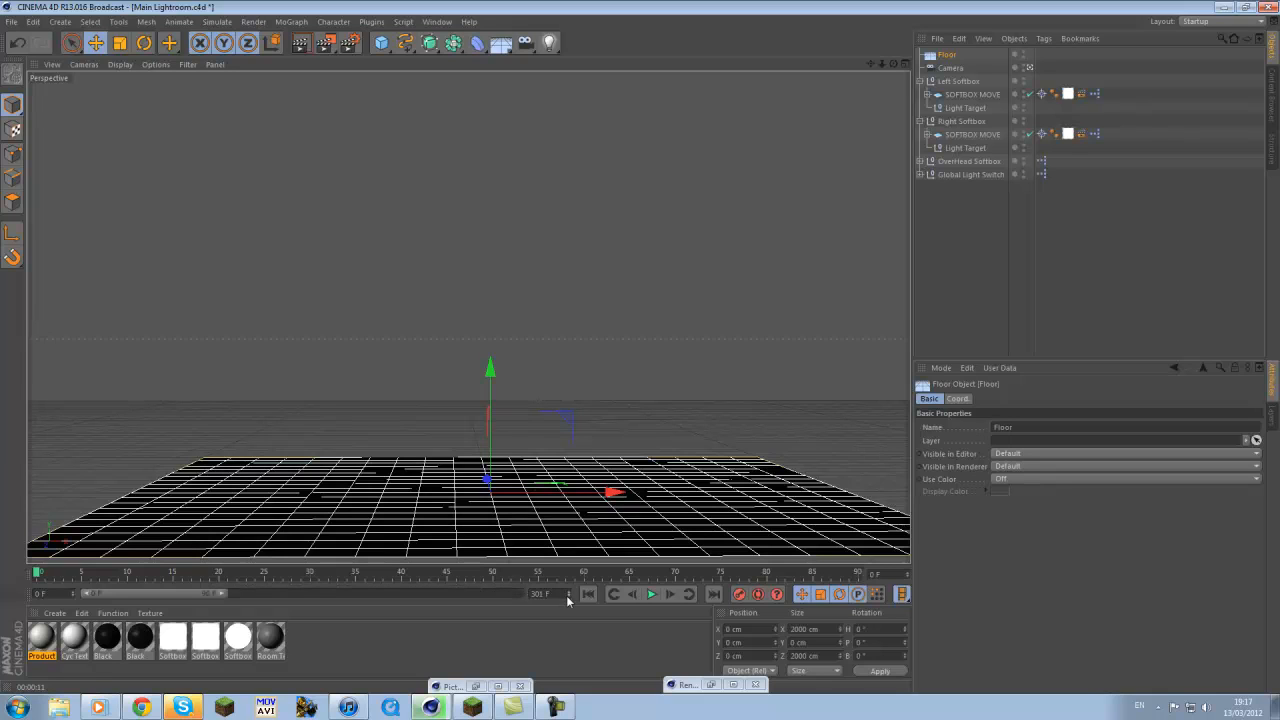
drag(224, 595, 569, 594)
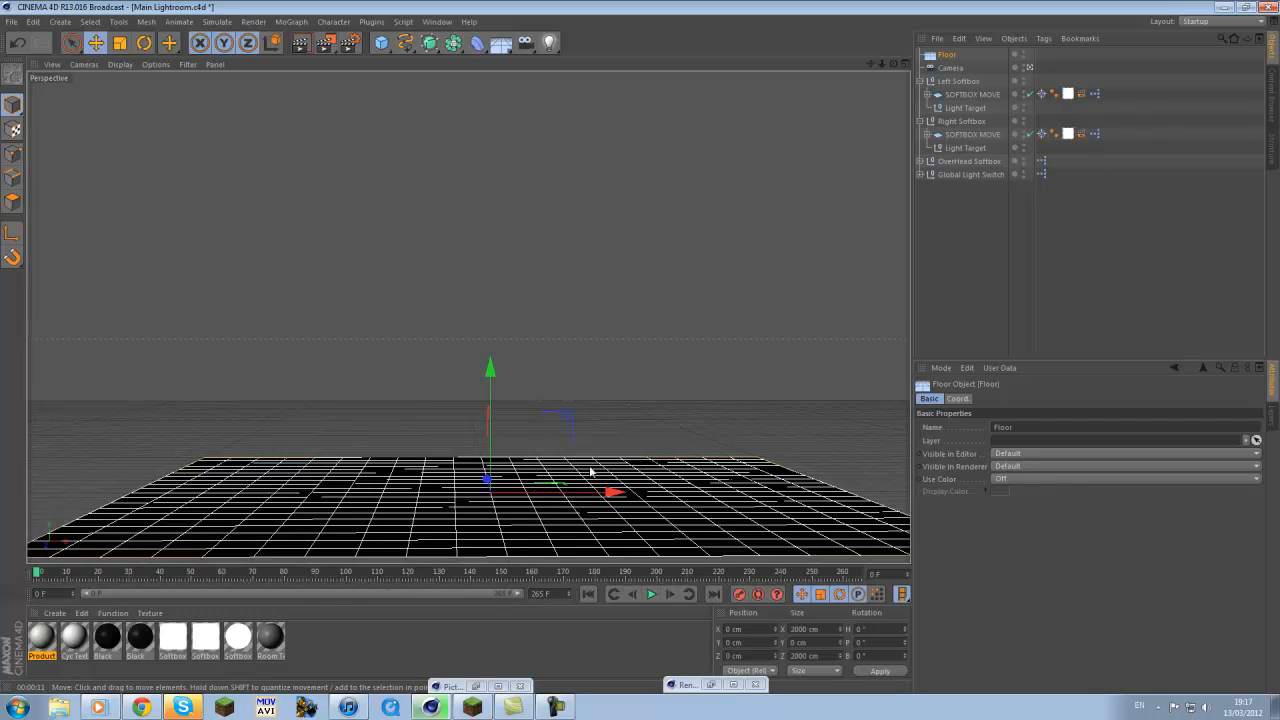
Duplicate the floor and raise the copy to about 331 cm above the original
ctrl+drag(587, 492, 497, 492)
drag(399, 424, 421, 305)
key(r)
key(e)
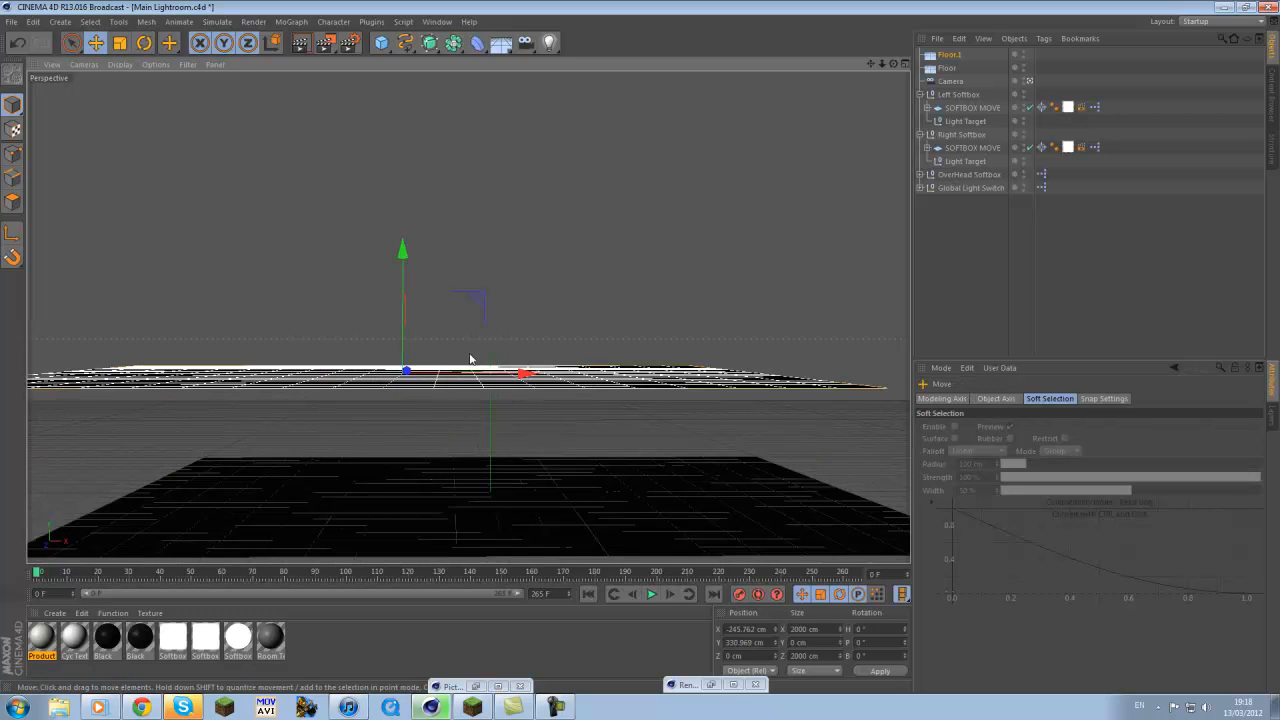
Rotate the raised floor copy 90° upright and position it as a wall along the floor's left edge
click(437, 389)
alt+drag(436, 438, 393, 473)
key(r)
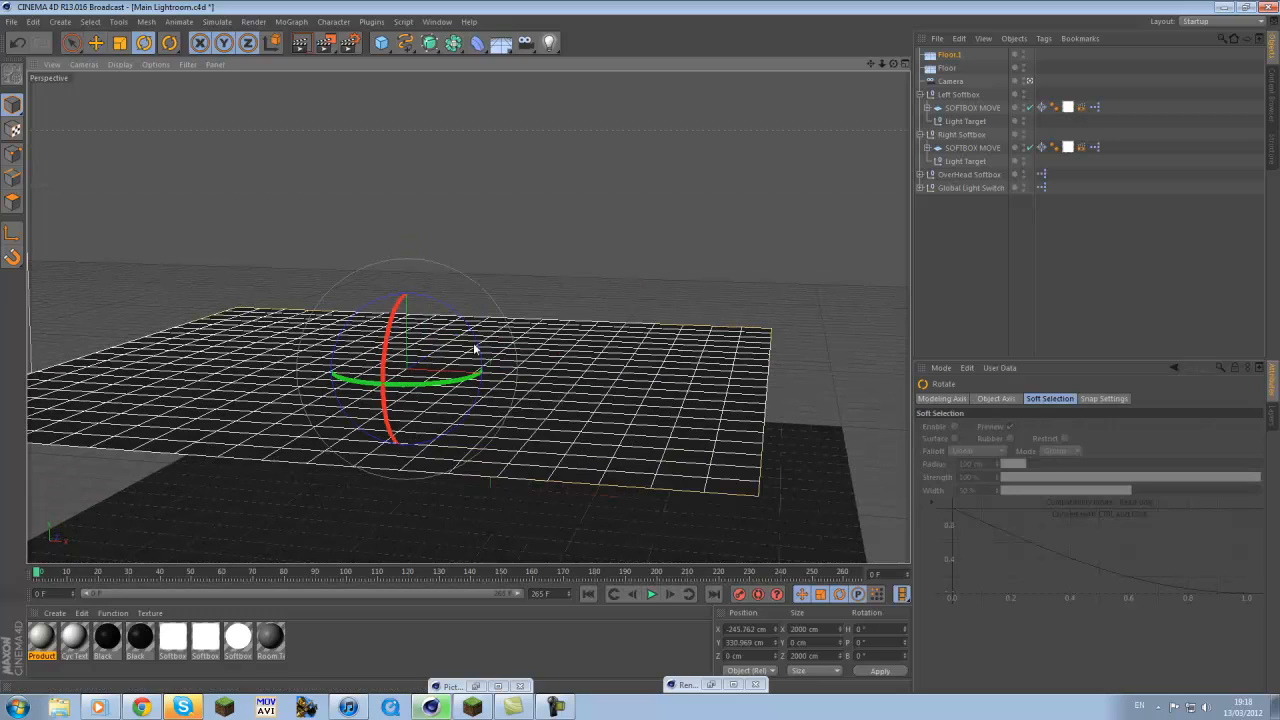
drag(476, 348, 389, 320)
key(e)
drag(436, 362, 819, 473)
Duplicate the left wall and place the copy as an opposite wall along the floor's right edge
drag(771, 394, 583, 386)
key(r)
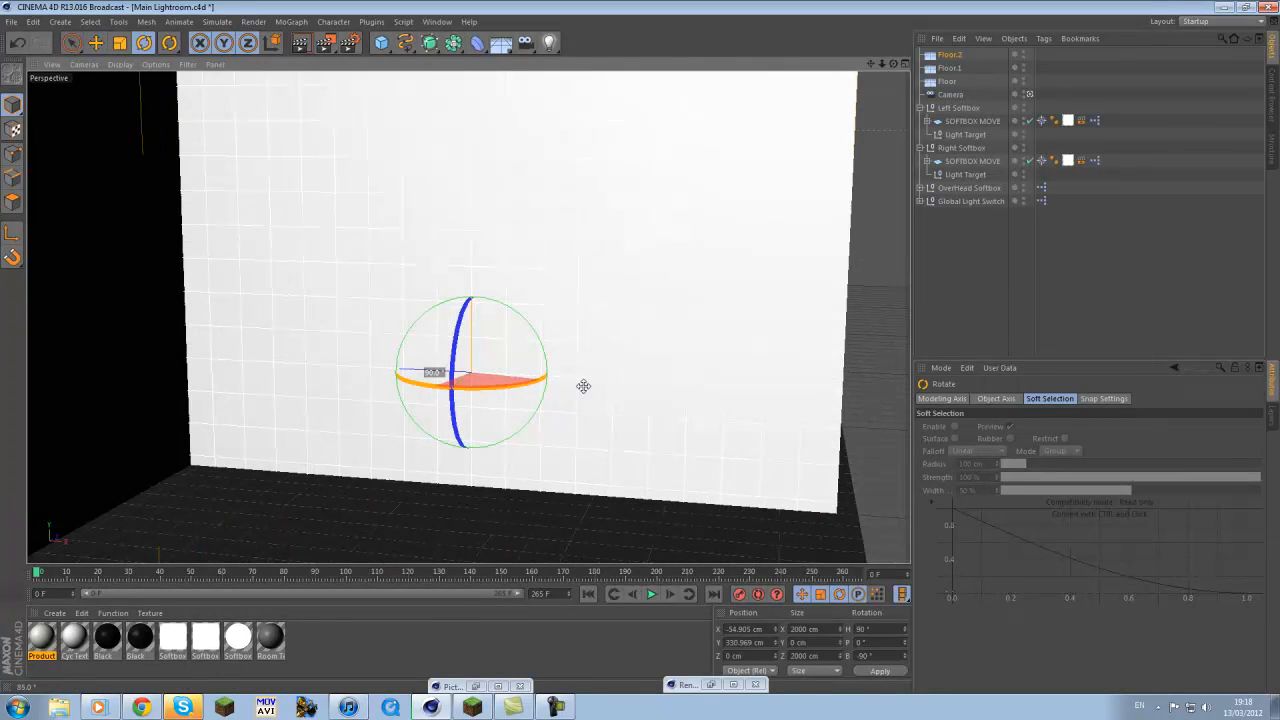
key(e)
drag(455, 398, 471, 520)
key(r)
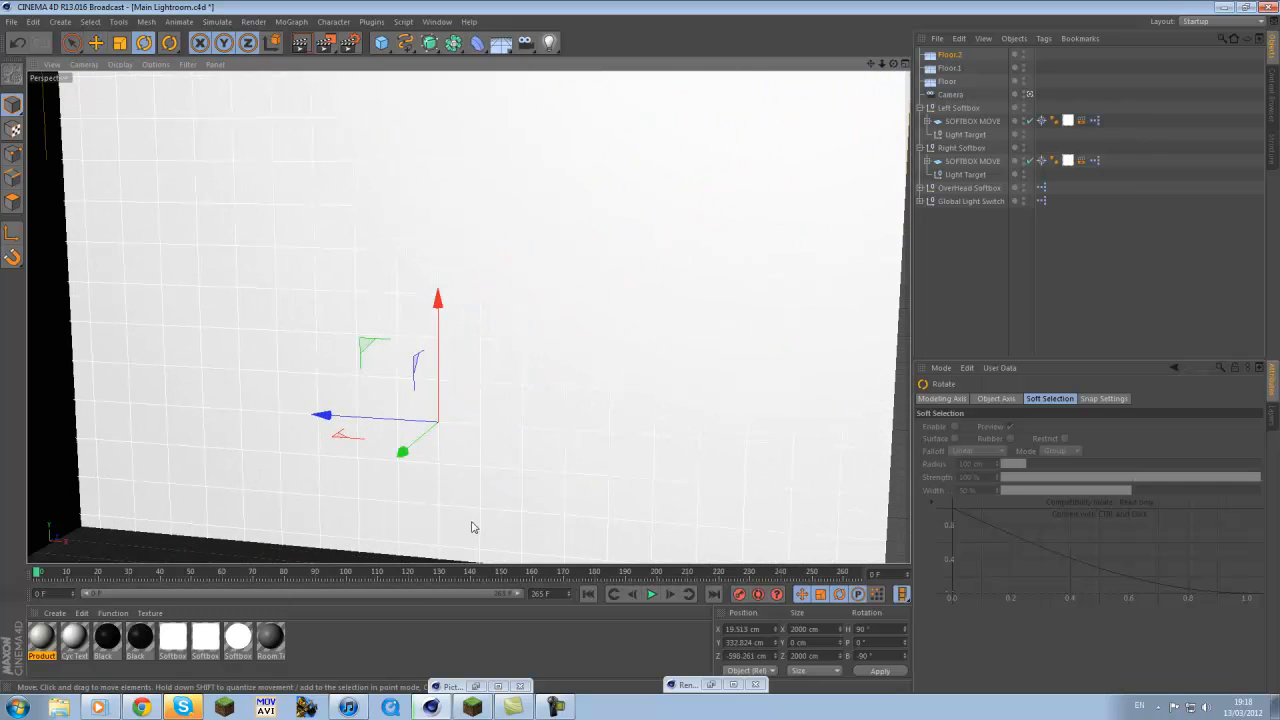
drag(445, 442, 640, 450)
key(e)
click(783, 420)
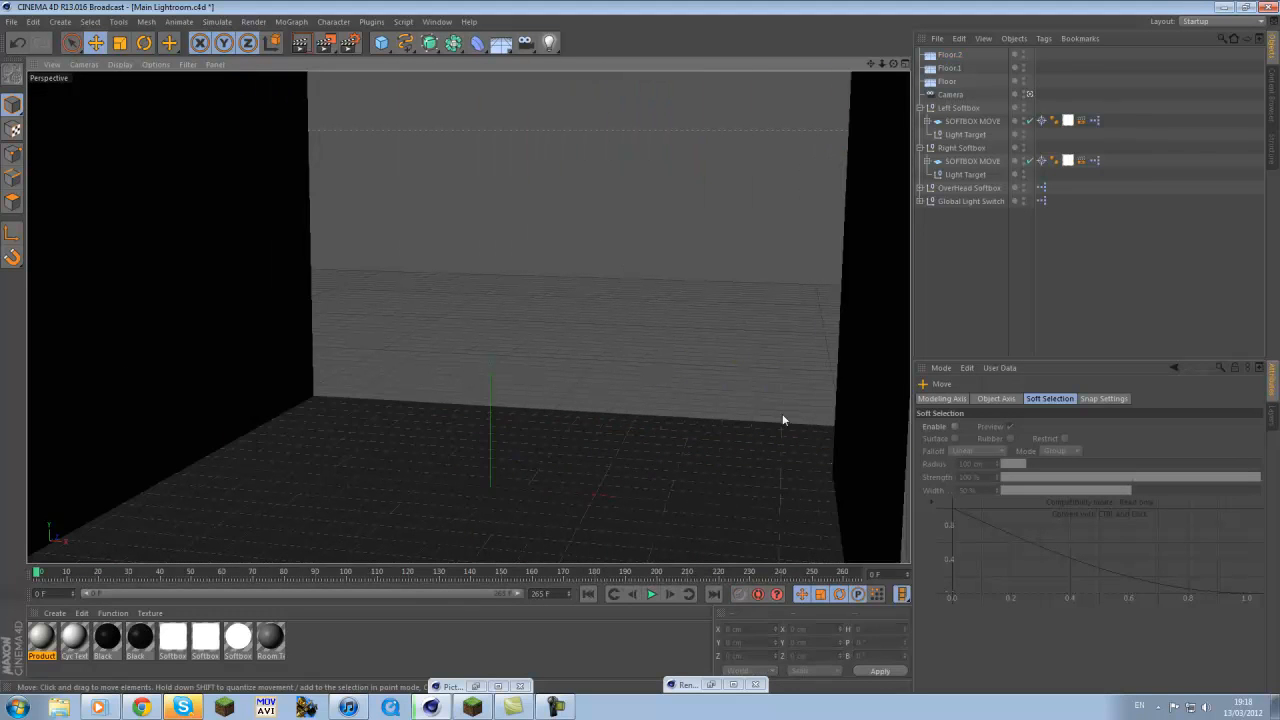
Duplicate the right wall, turn and place the copy as the back wall at about Z 843 cm, and render the view
click(906, 415)
ctrl+drag(891, 449, 206, 391)
key(r)
key(e)
drag(634, 440, 580, 372)
alt+drag(647, 489, 694, 468)
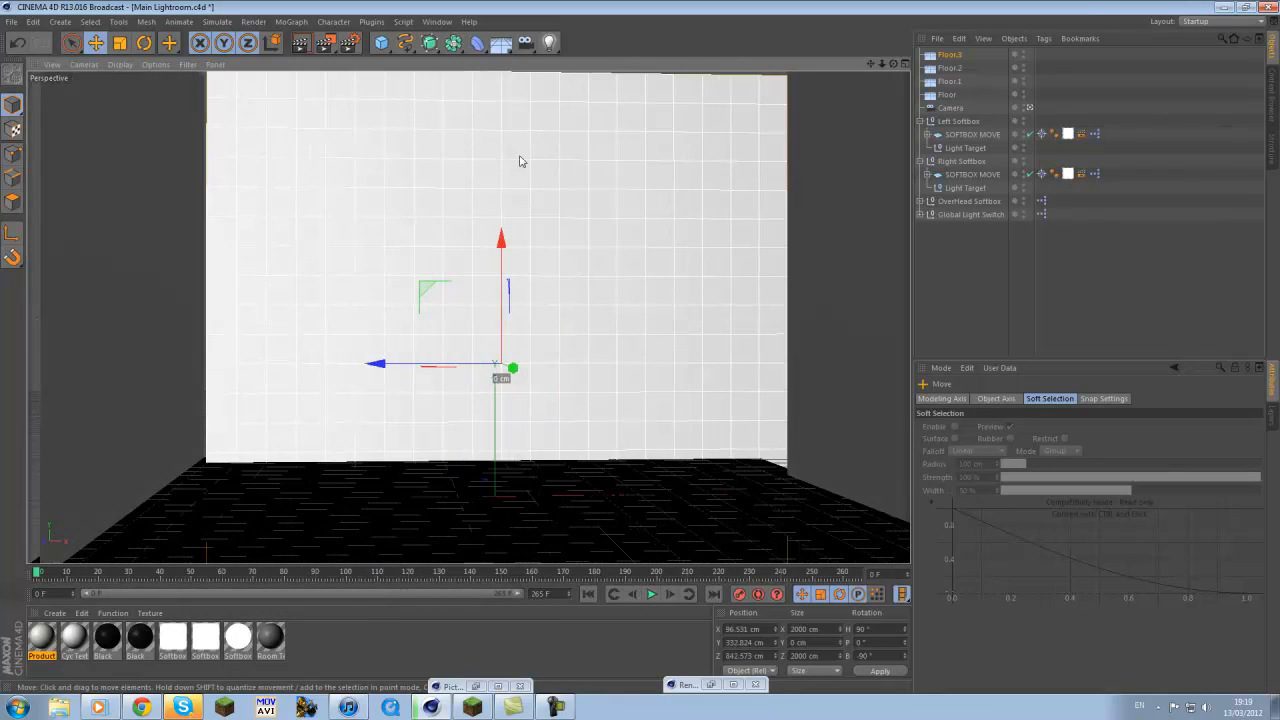
click(316, 46)
click(280, 207)
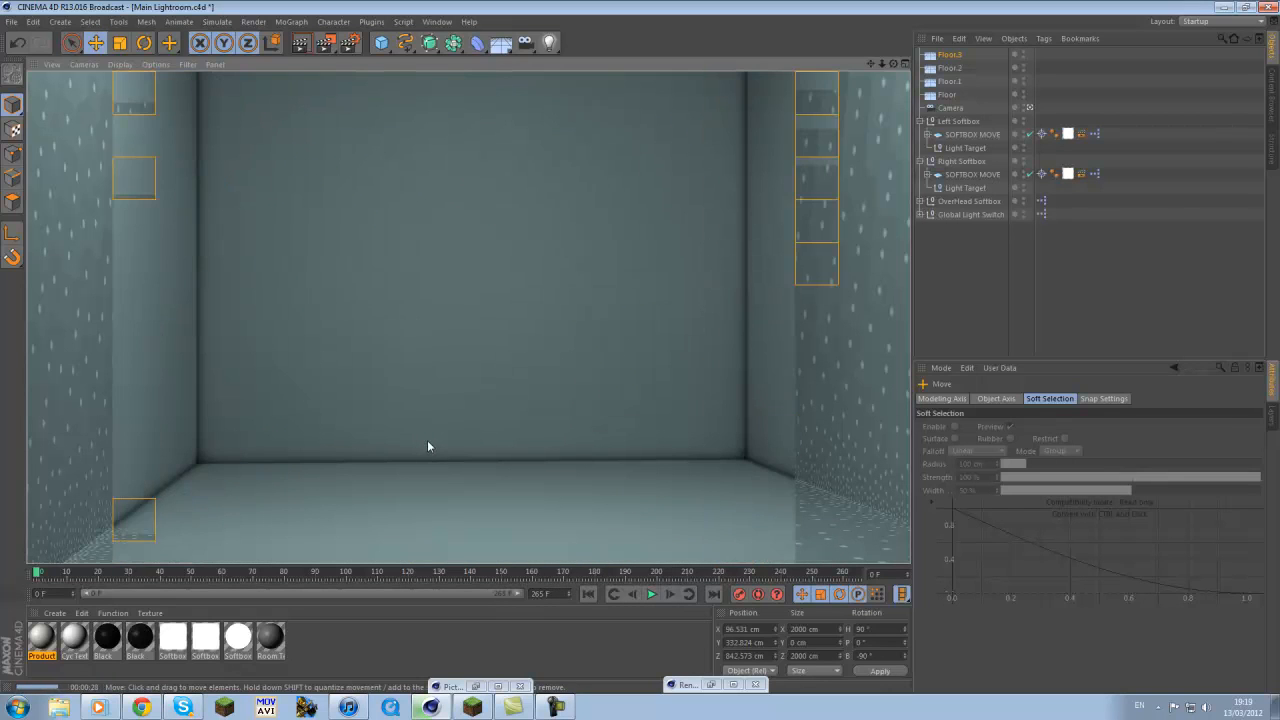
Add a MoText object and move it forward on the floor to about X -252 cm, Z -505 cm
click(291, 21)
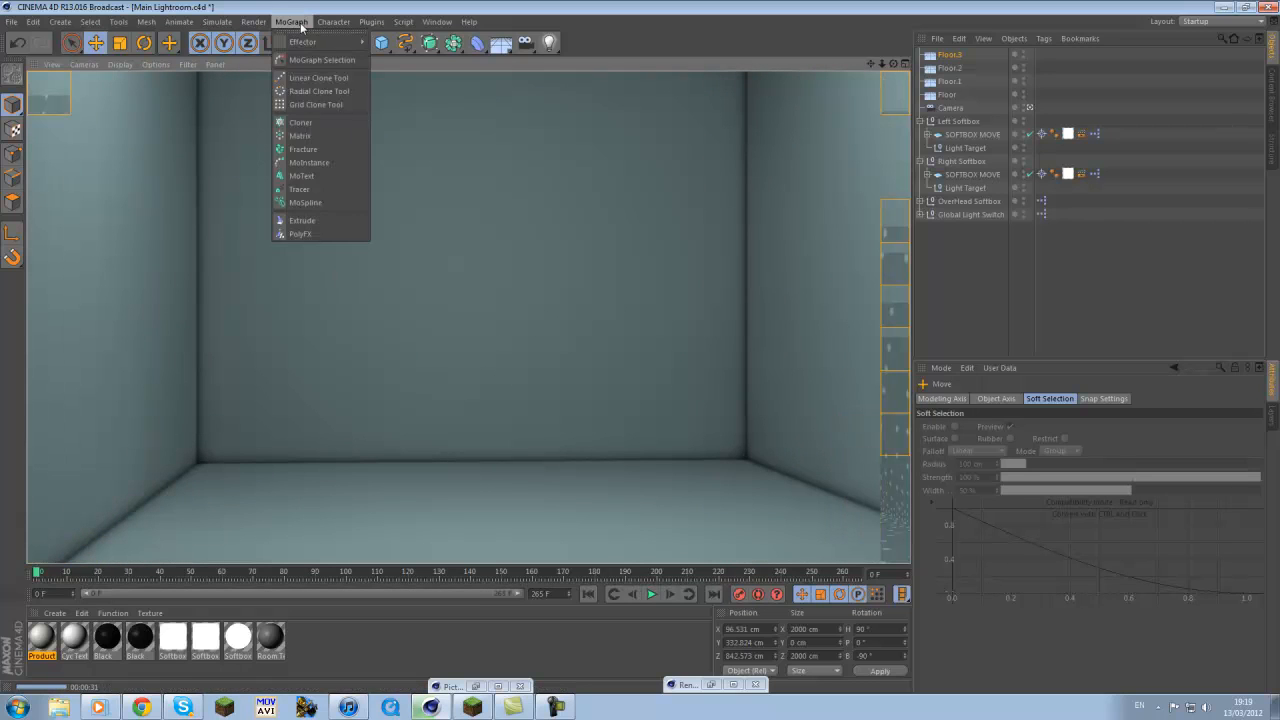
click(326, 175)
drag(551, 500, 458, 508)
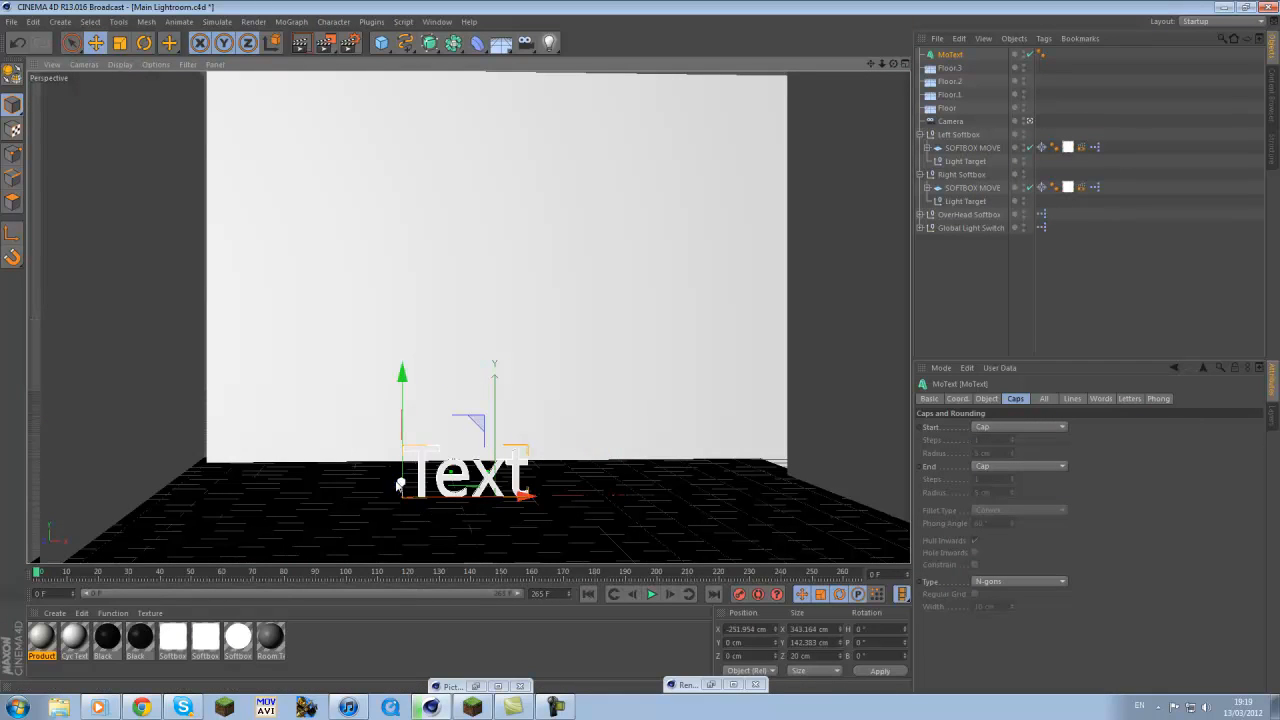
drag(397, 486, 400, 515)
Replace the MoText object's default wording with the person's first name
click(993, 398)
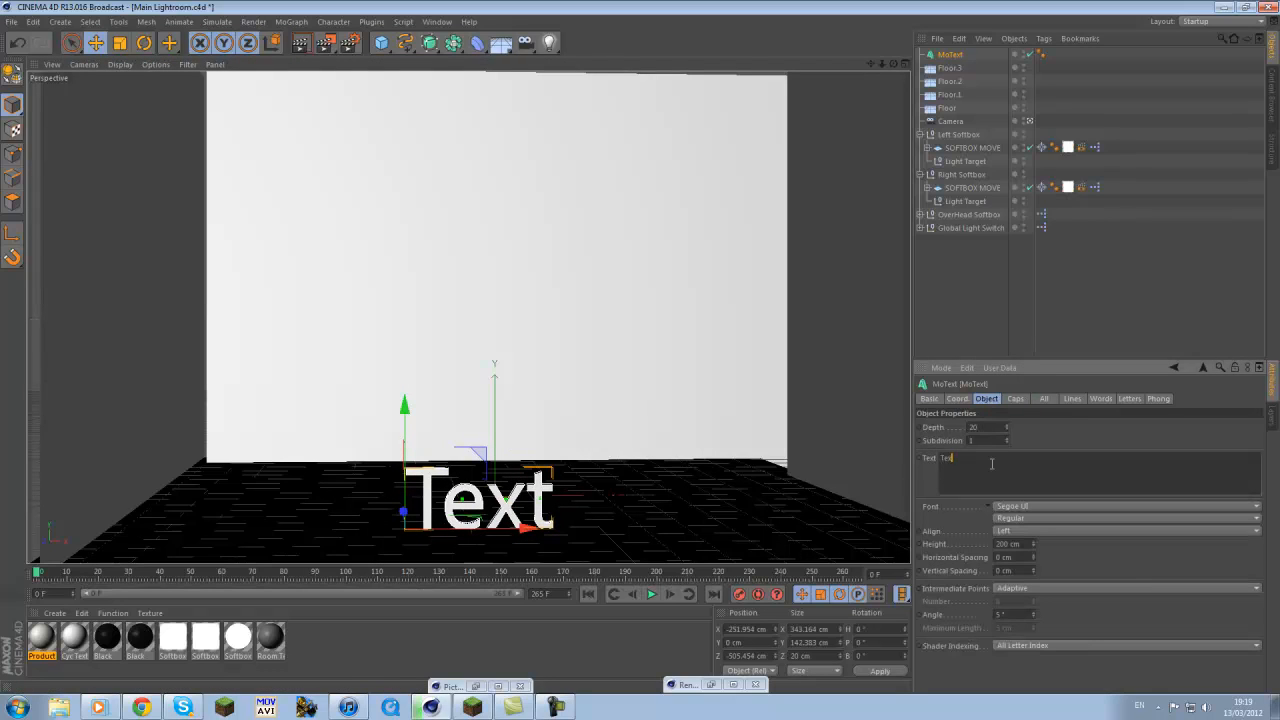
click(992, 463)
text(Todd)
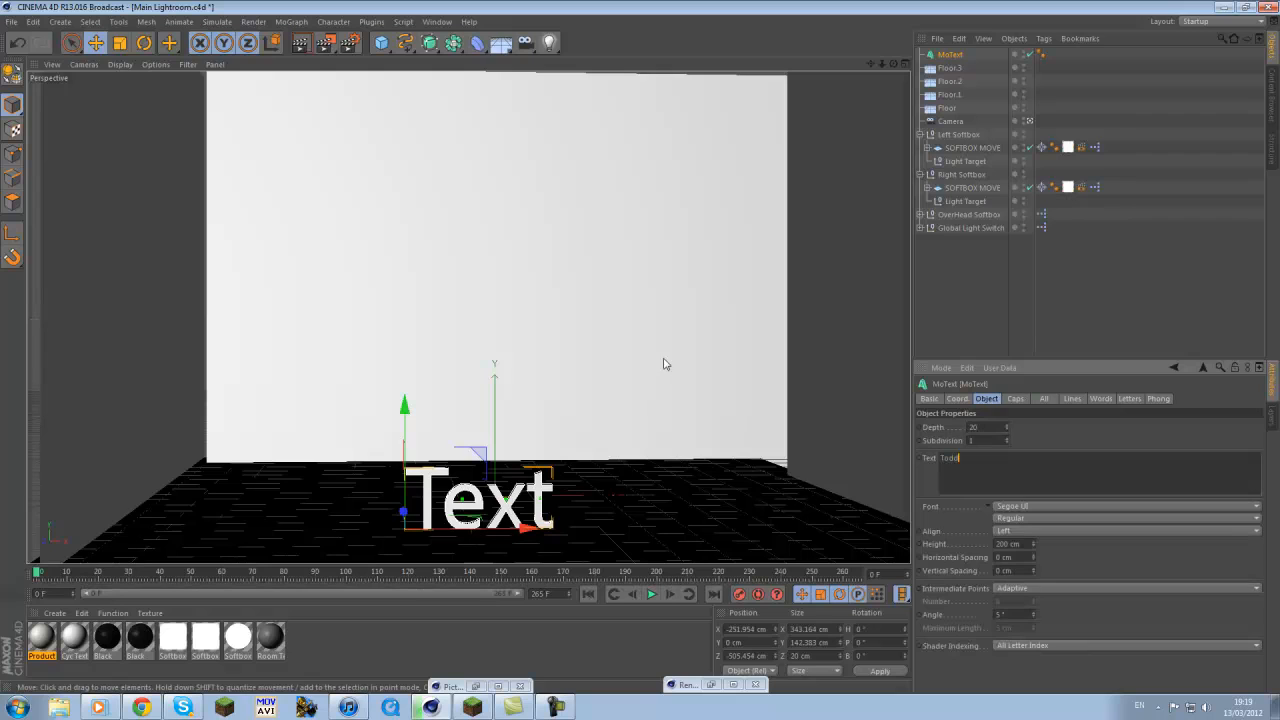
click(695, 352)
click(537, 488)
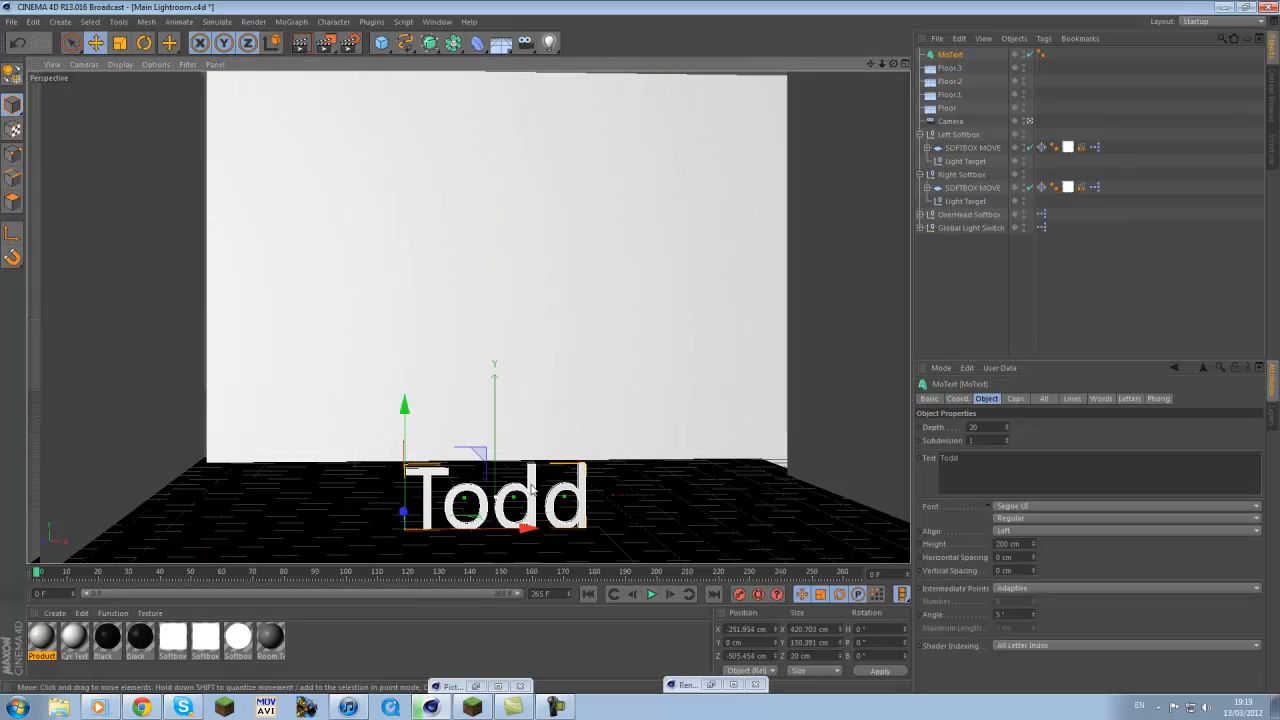
Set the text's font to Ethnocentric Rg and its depth to 103
click(1050, 507)
scroll(1080, 420, up, 5)
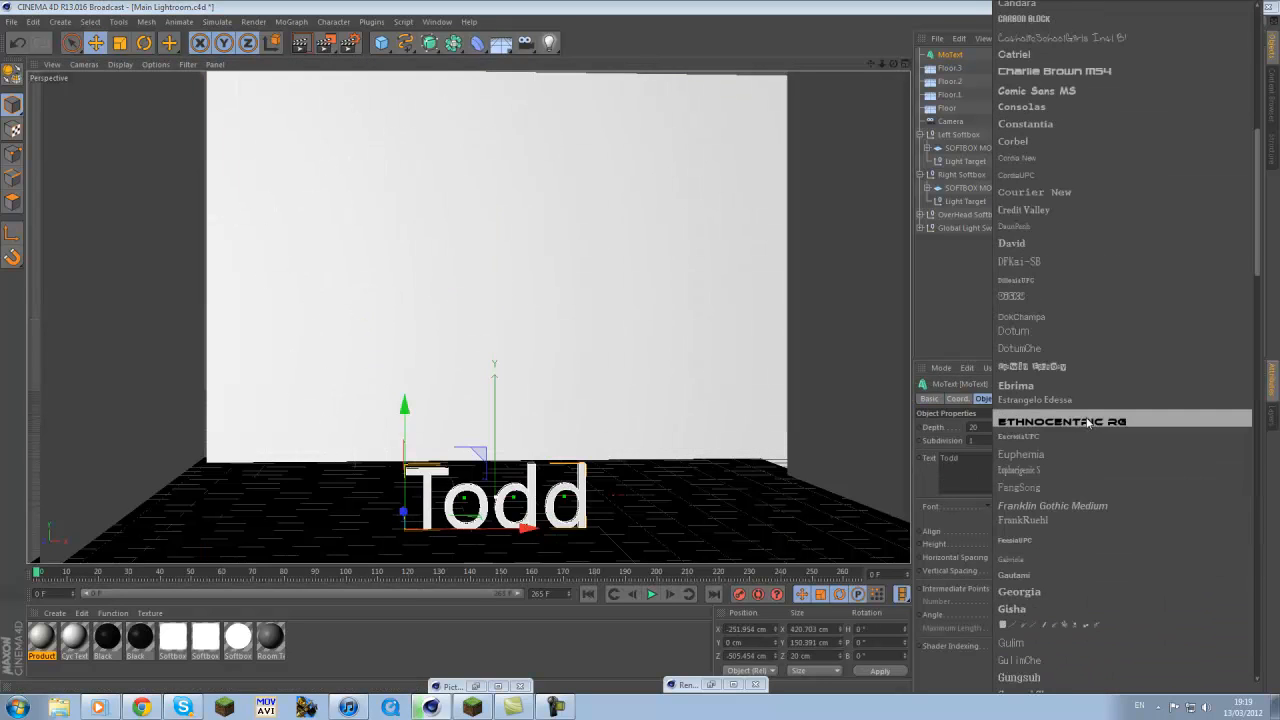
click(1101, 422)
drag(1003, 426, 1006, 420)
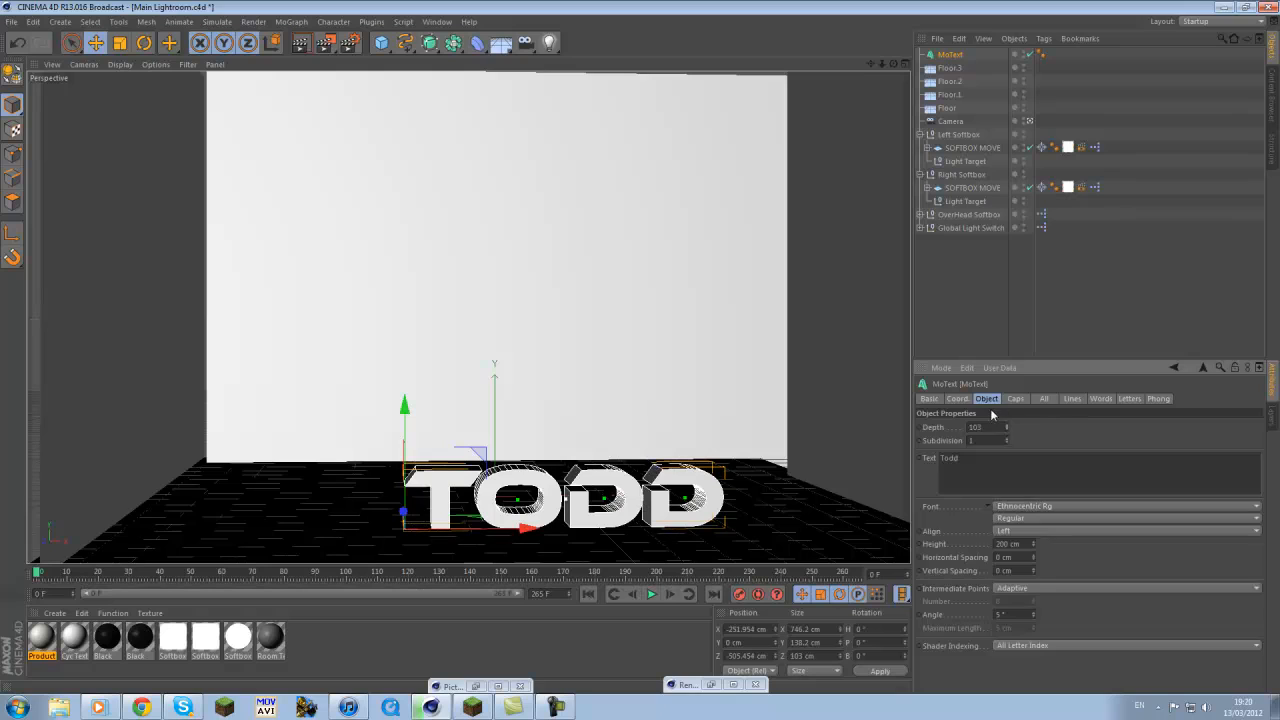
Give the text Fillet Caps at both start and end, with the fillet type 1 Step
click(1015, 398)
click(1050, 427)
click(992, 480)
click(1031, 462)
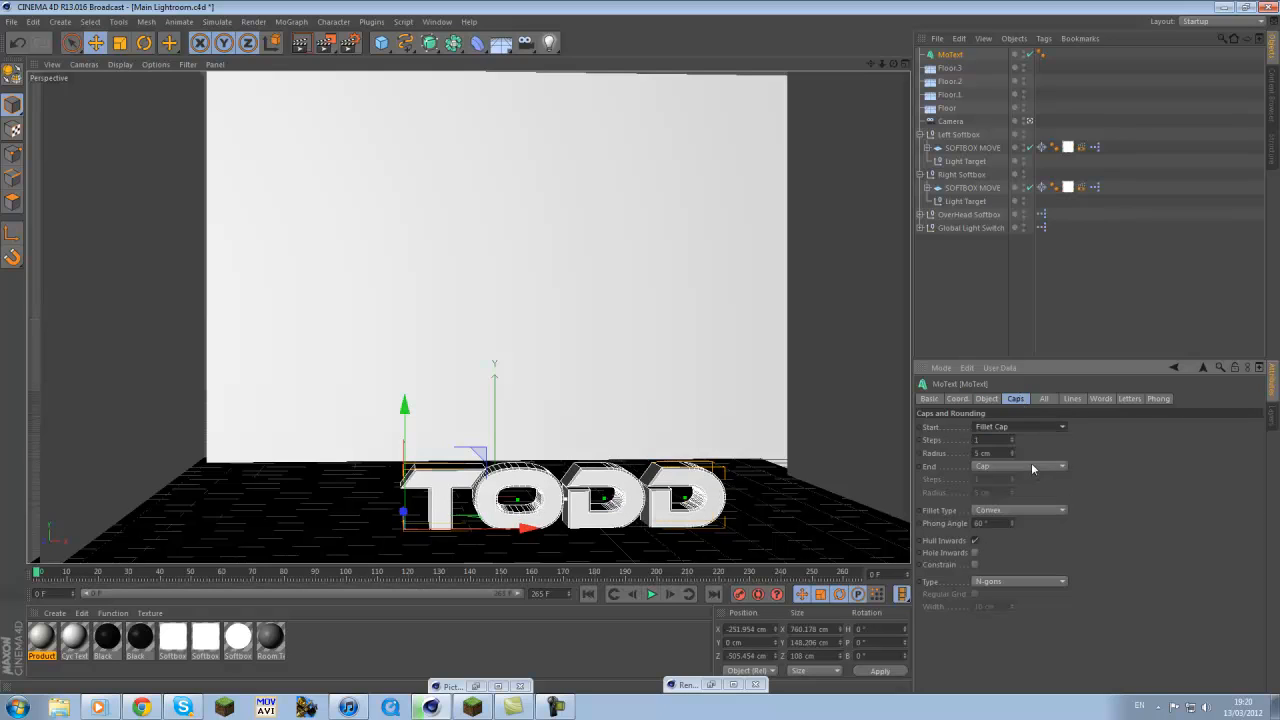
click(1018, 520)
click(1020, 511)
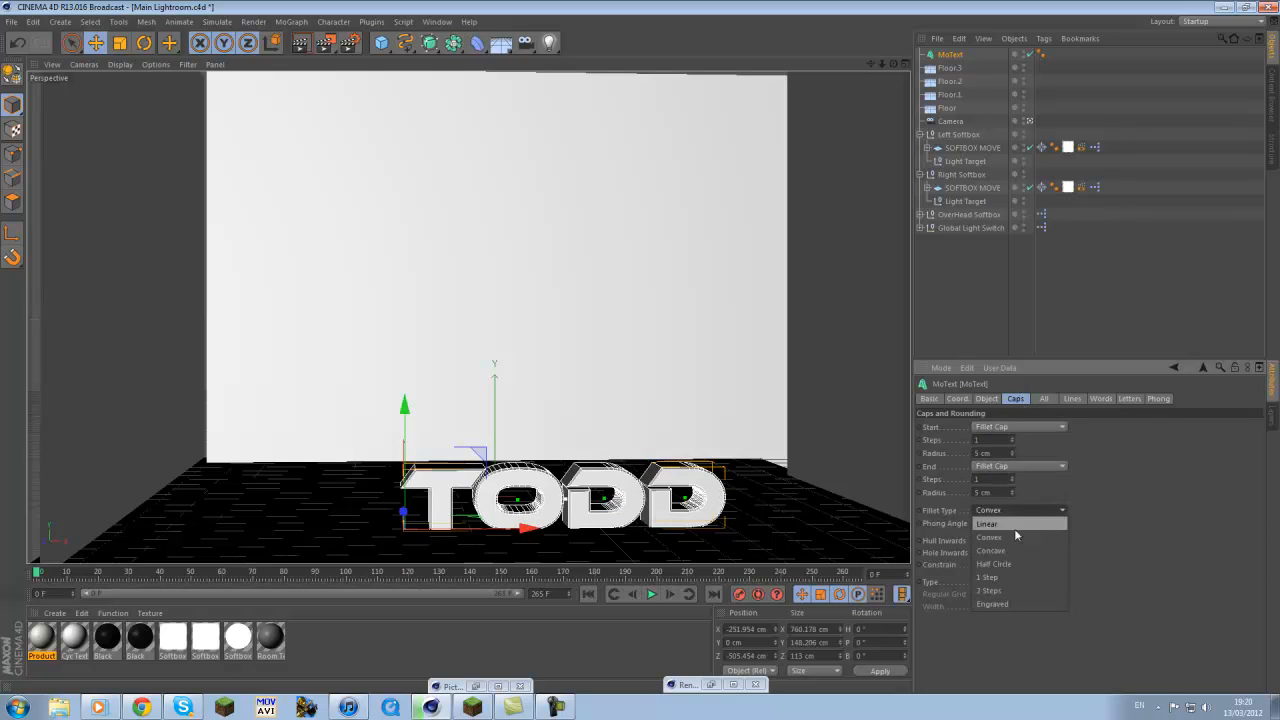
click(1010, 578)
Reposition the text centrally in the room at about X -389 cm, Z -145 cm
click(806, 492)
alt+drag(767, 515, 760, 478)
click(440, 500)
drag(443, 505, 282, 505)
drag(180, 474, 237, 437)
drag(313, 451, 371, 455)
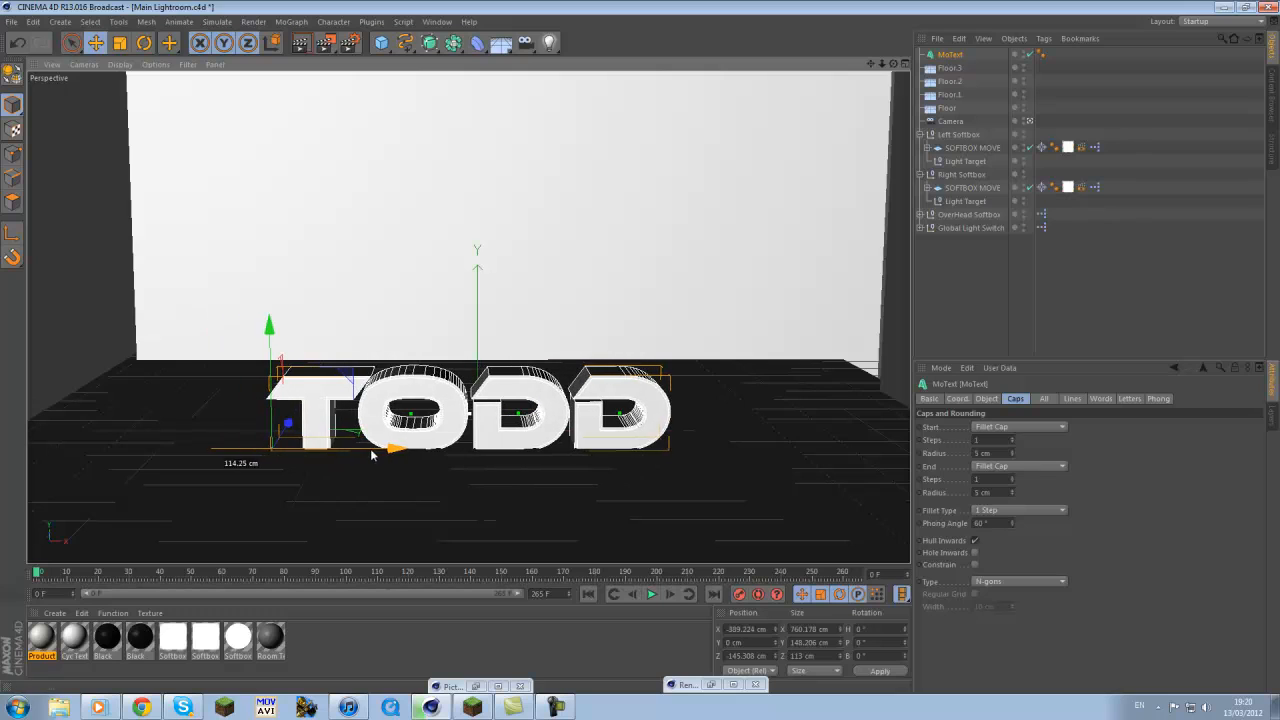
Create a new material for the text
click(55, 613)
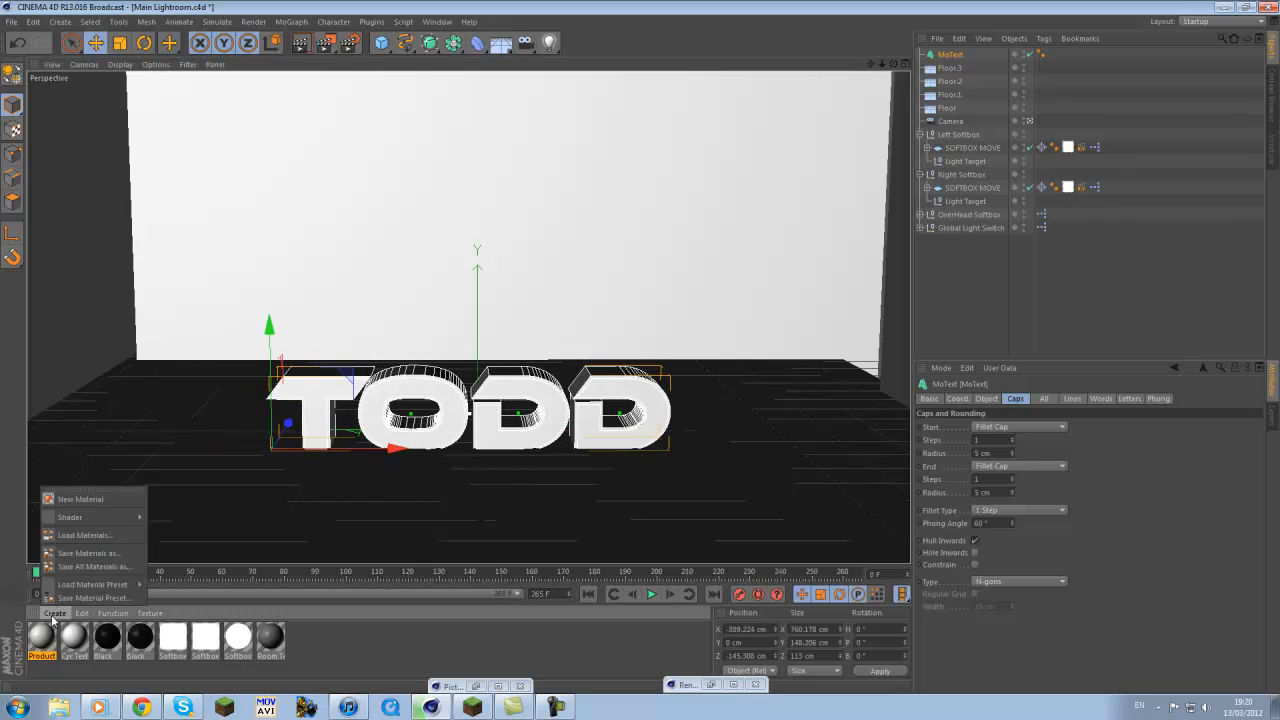
click(93, 491)
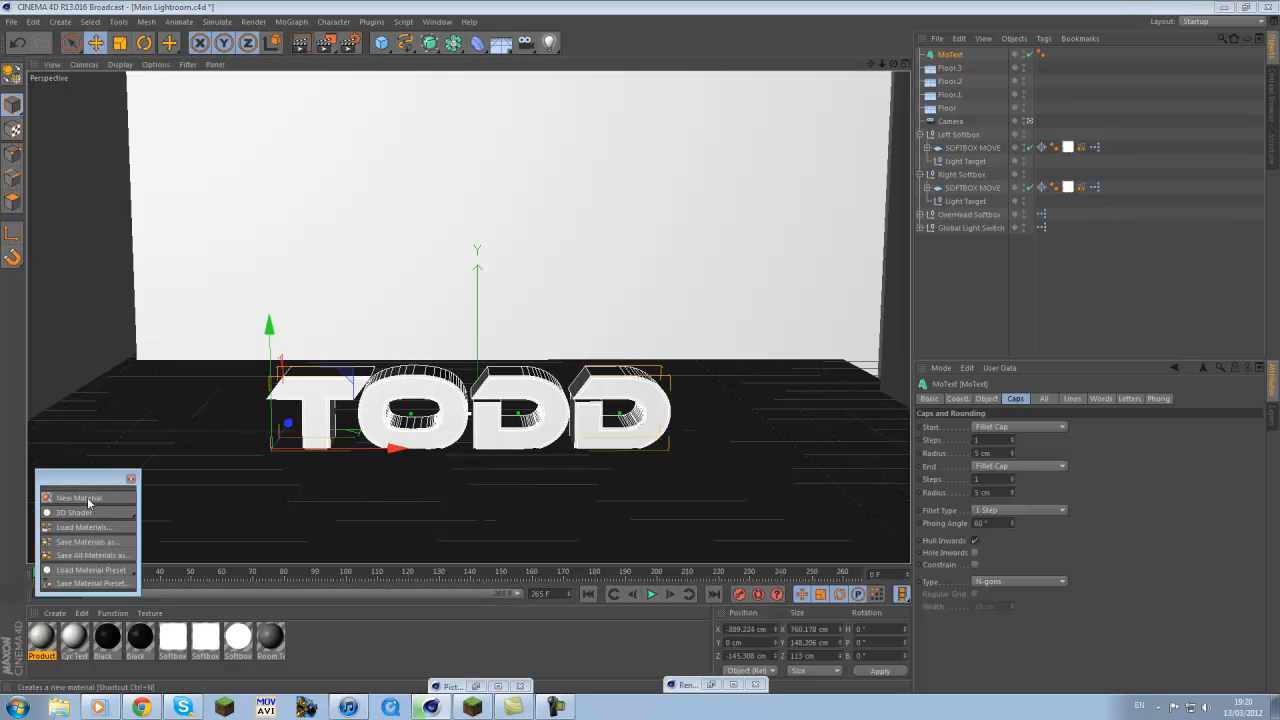
click(88, 498)
click(130, 478)
Set the new material's reflection color to light blue with R 133 and G 201
double_click(43, 637)
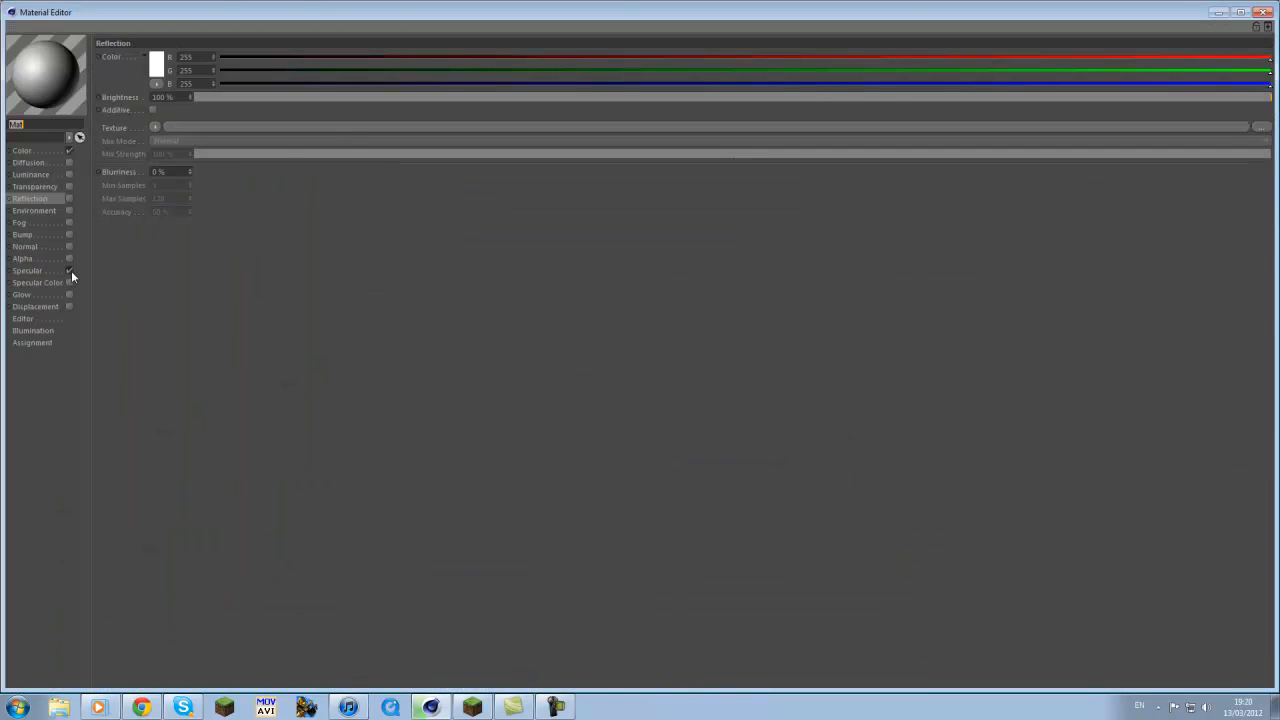
click(1050, 70)
drag(956, 56, 783, 61)
click(1263, 11)
Set the new material's base color to bright blue: R 0, G 185, B 255
drag(1216, 541, 1262, 540)
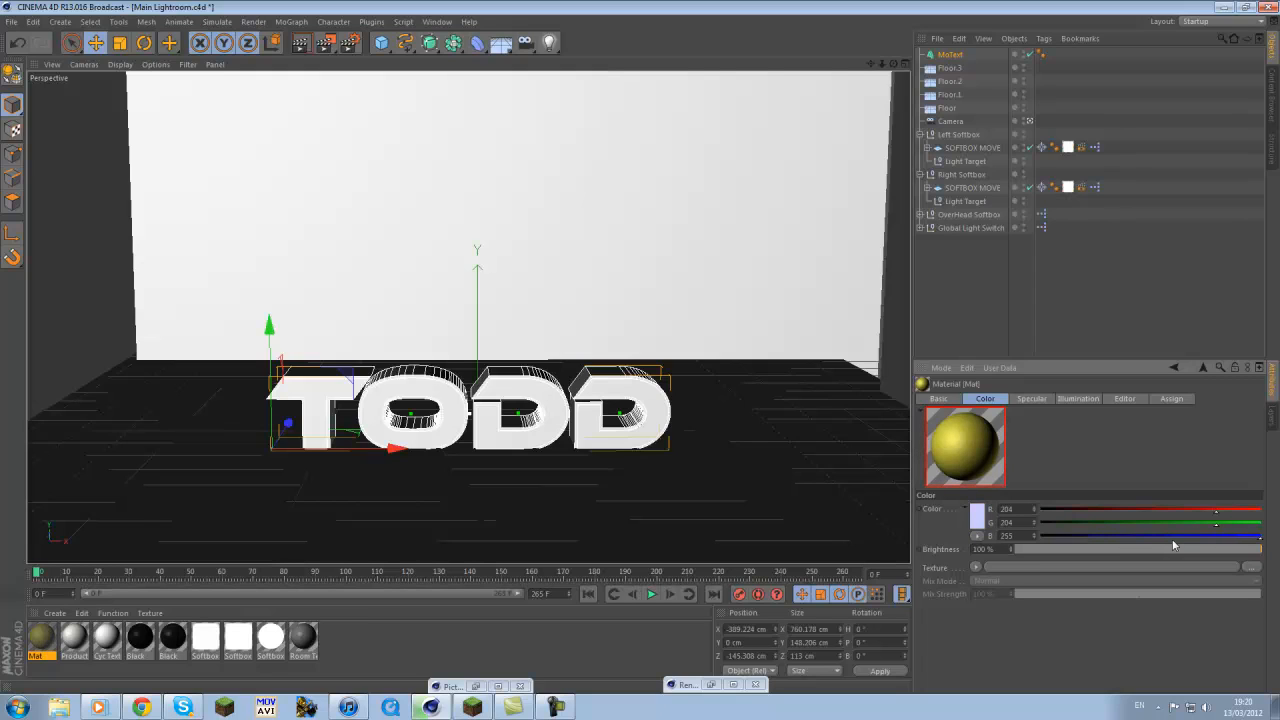
drag(1174, 524, 1054, 514)
drag(1142, 522, 1200, 522)
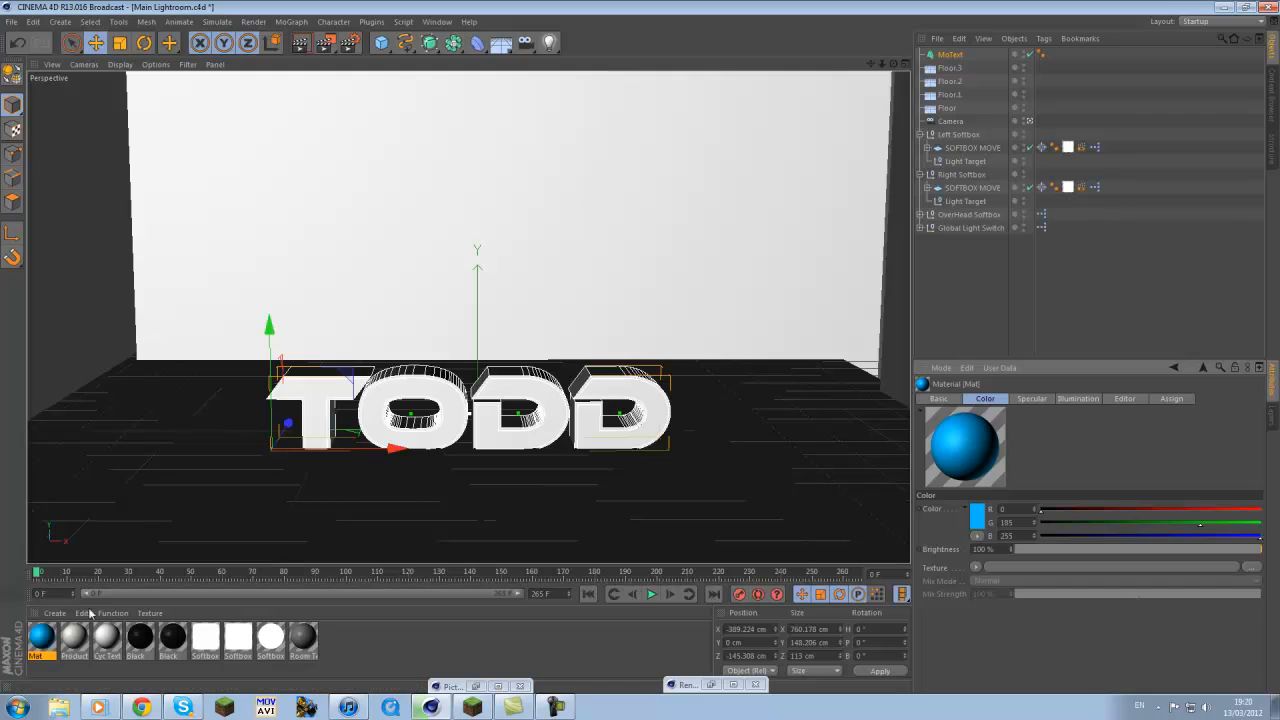
Enable the blue material's reflection with 18% brightness and a Fresnel texture
double_click(38, 637)
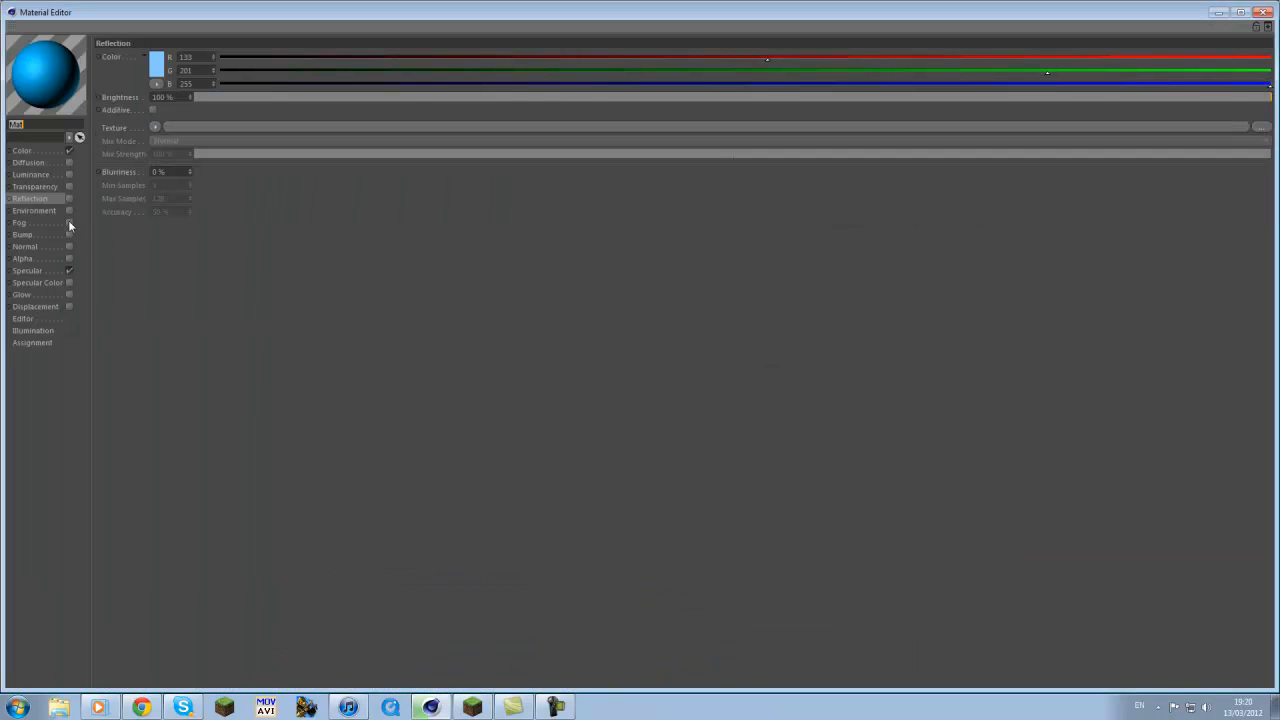
click(69, 198)
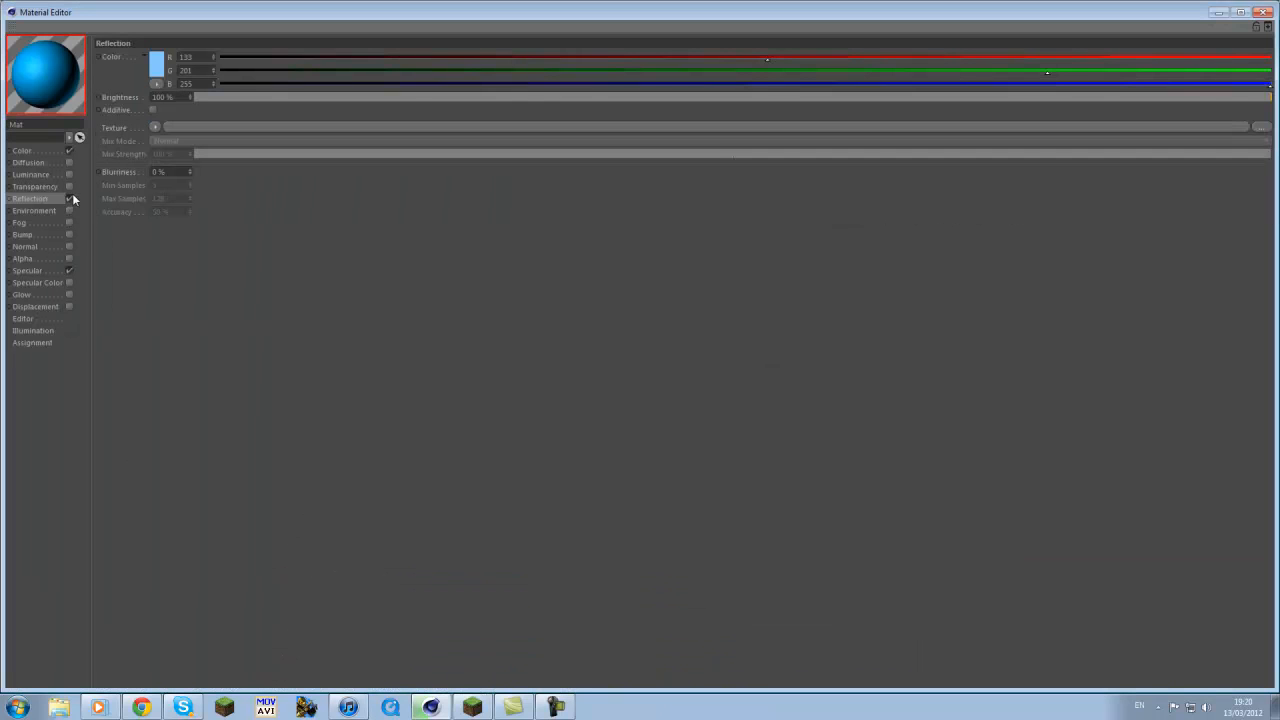
click(237, 97)
drag(328, 97, 380, 99)
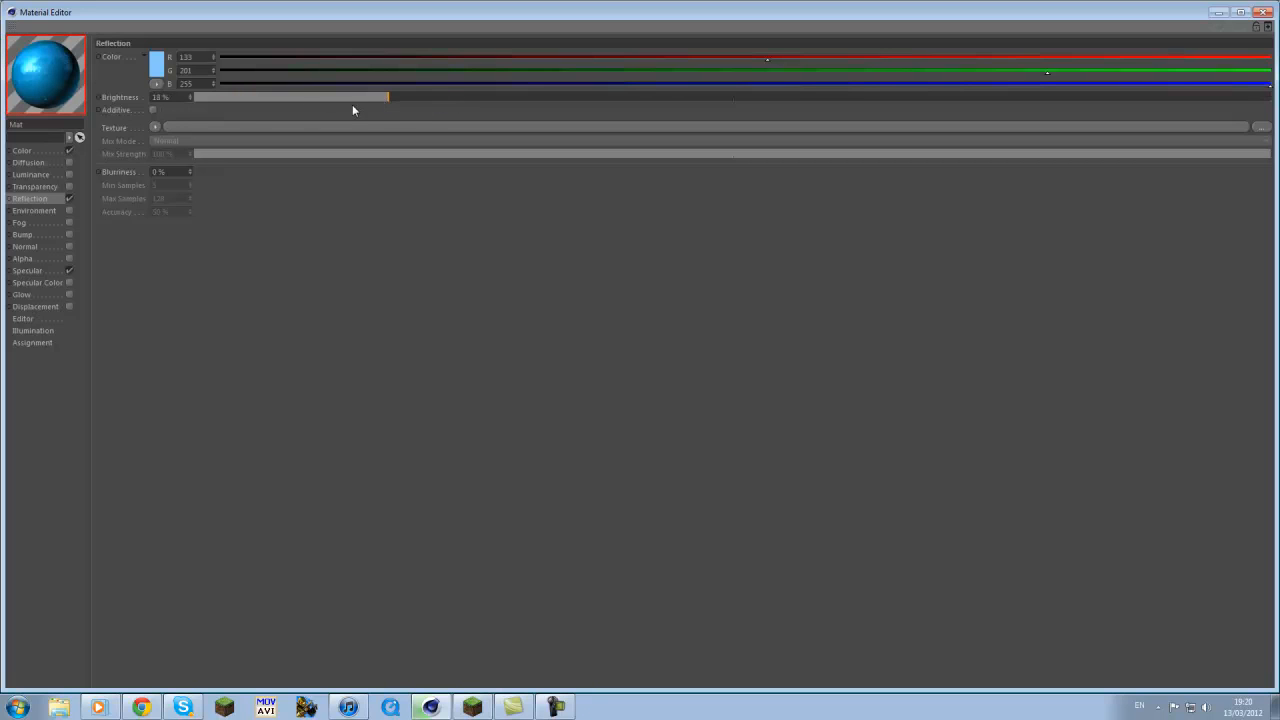
click(155, 128)
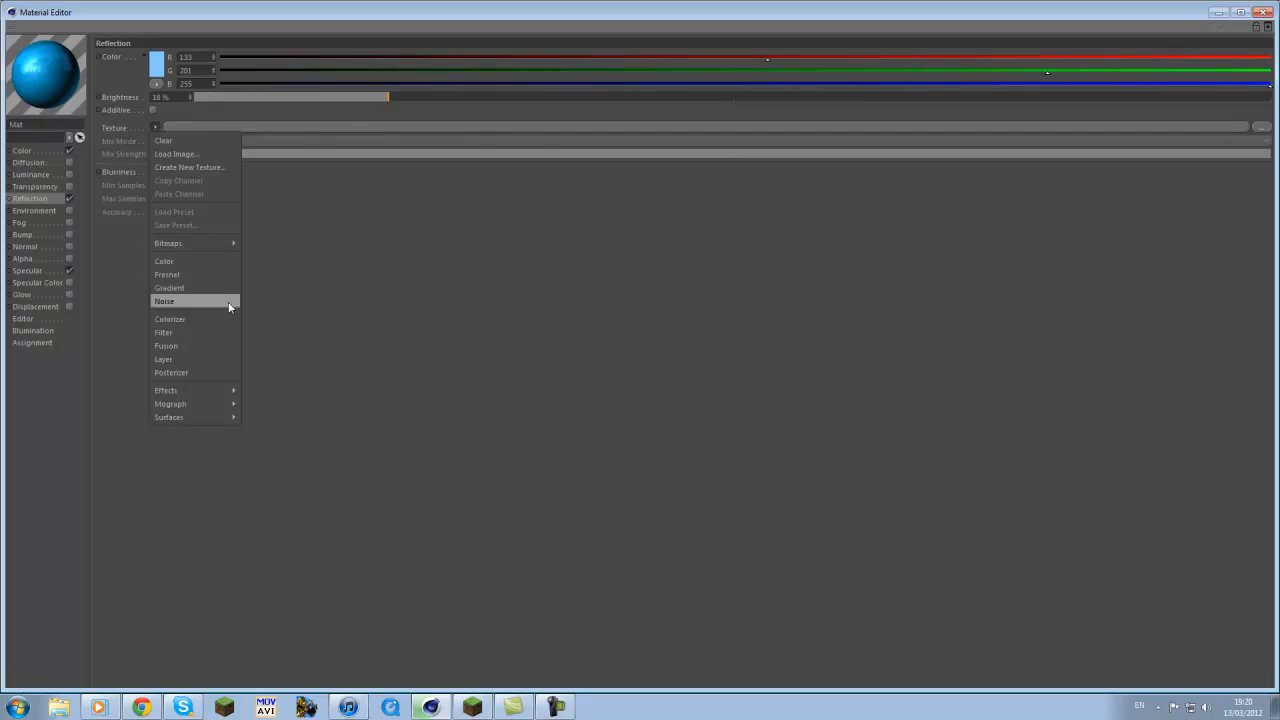
click(226, 274)
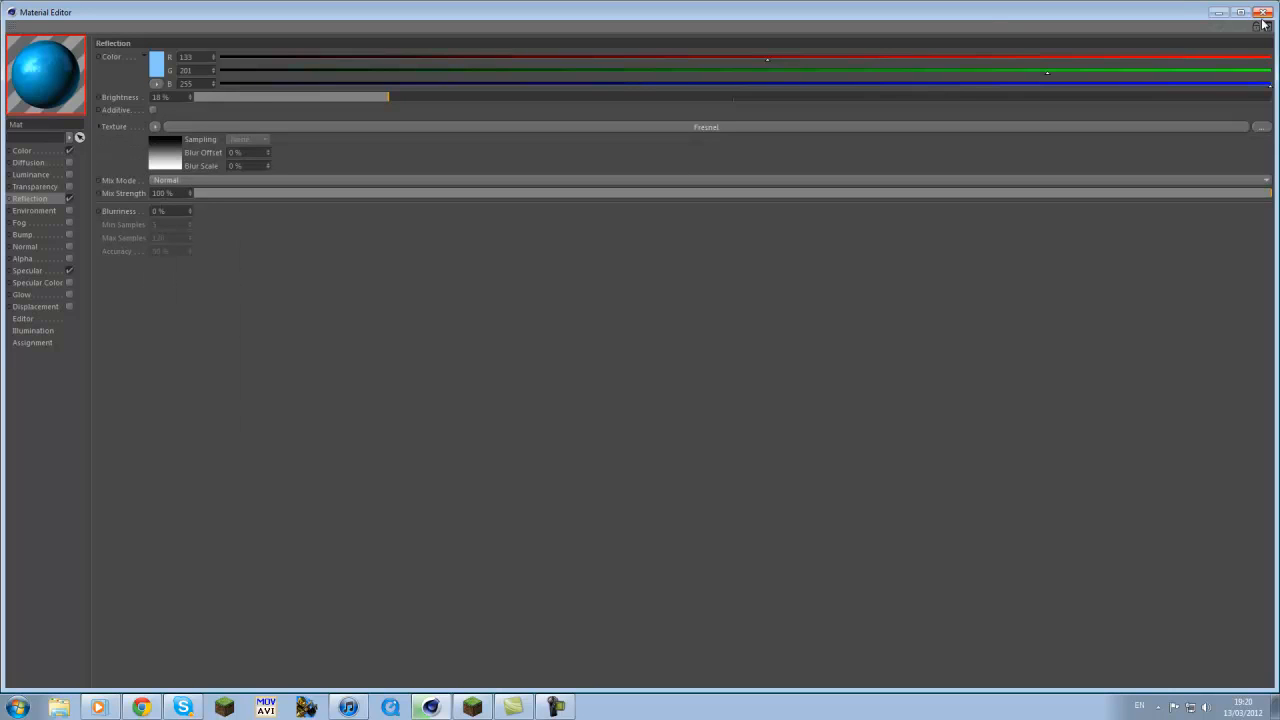
click(1219, 11)
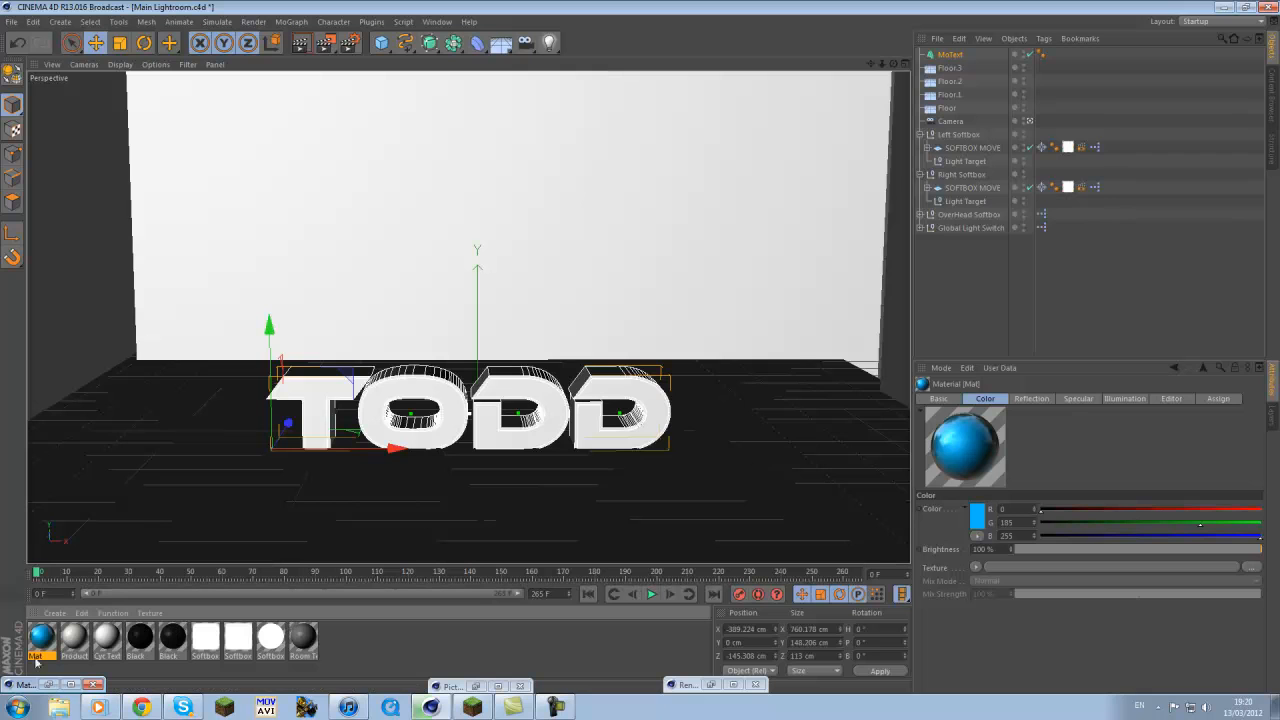
Apply the blue material to the 3D text and render the view from a slightly higher angle
drag(108, 567, 330, 378)
alt+drag(526, 486, 531, 512)
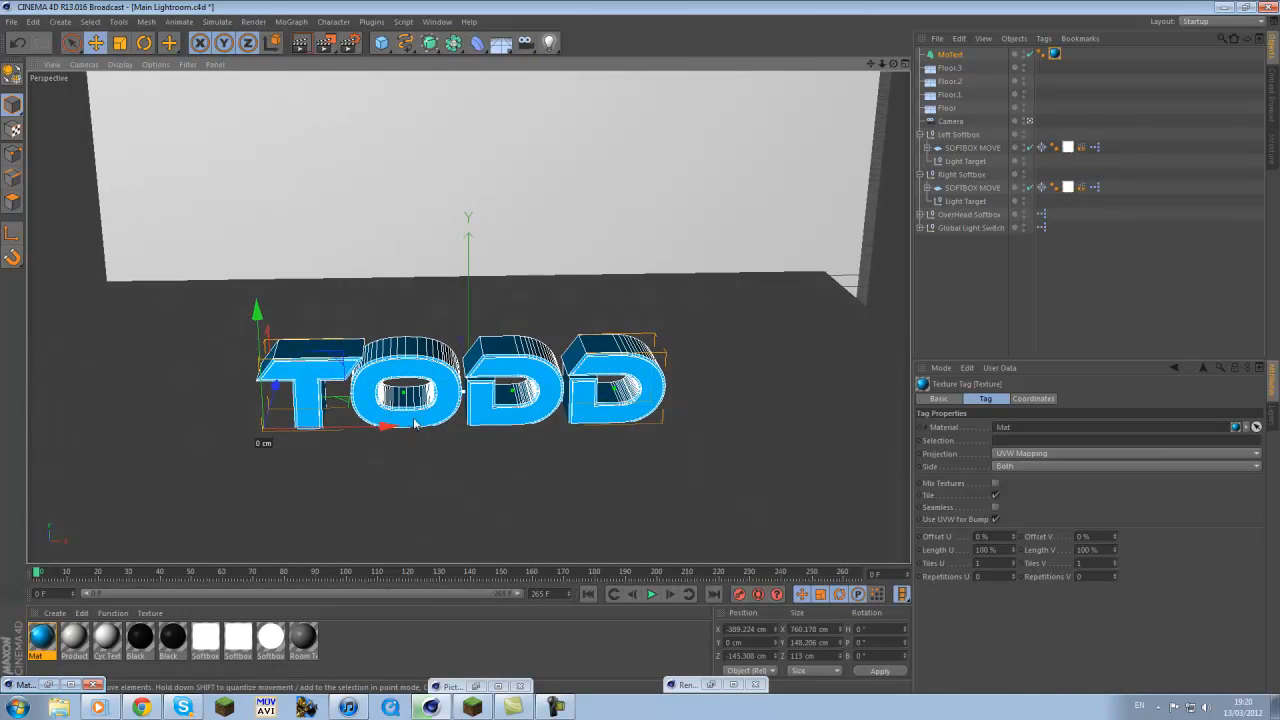
click(308, 36)
click(280, 205)
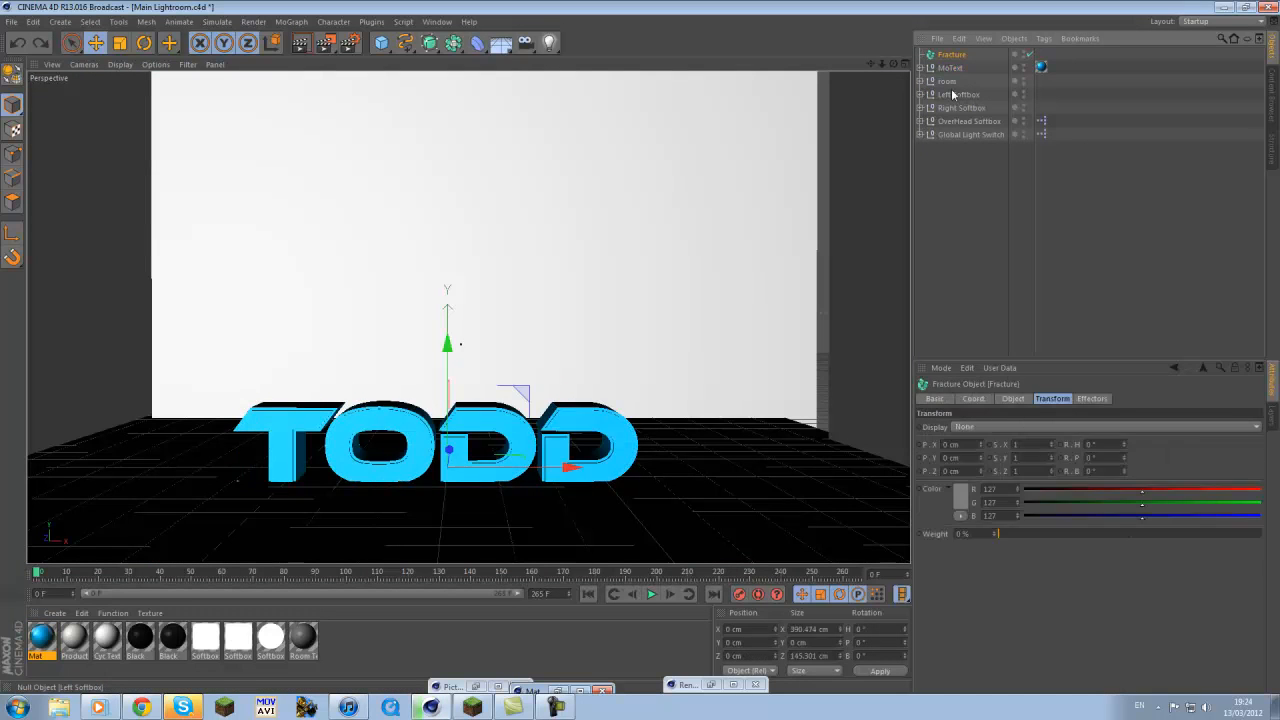
Undo the added Fracture object and move the four letter extrusions out of the MoText hierarchy to the top level
key(ctrl+z)
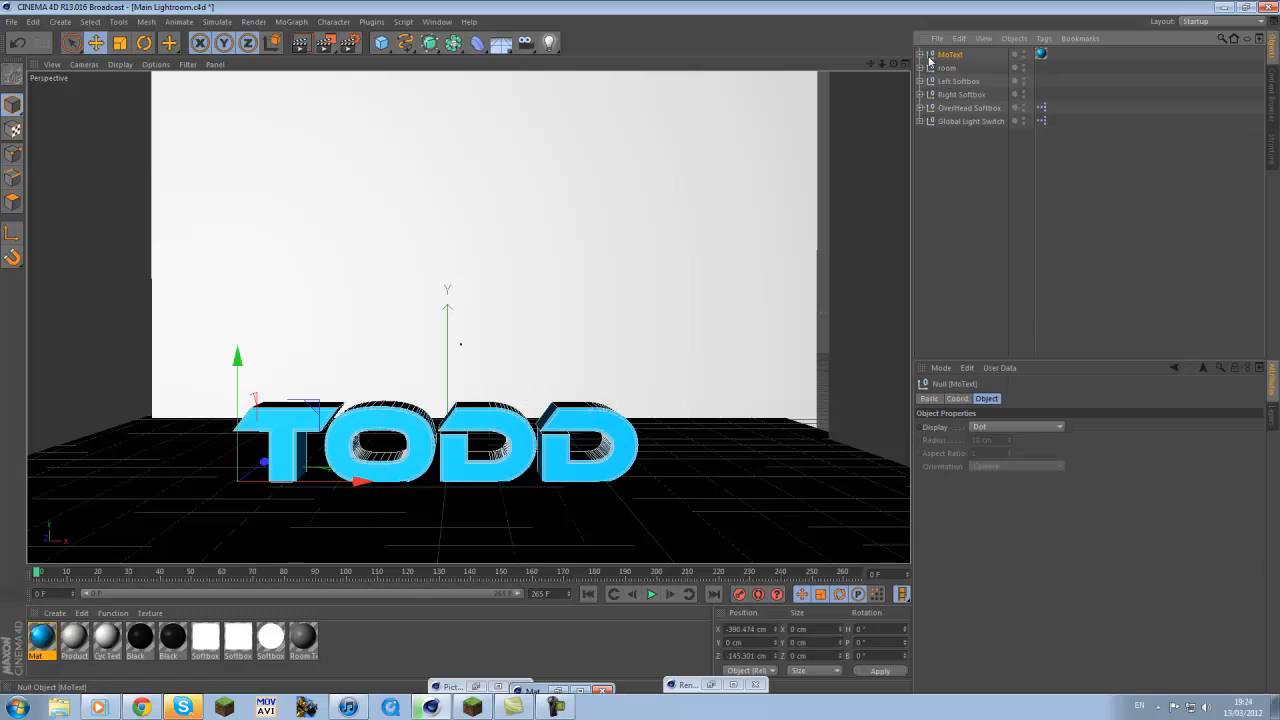
click(920, 56)
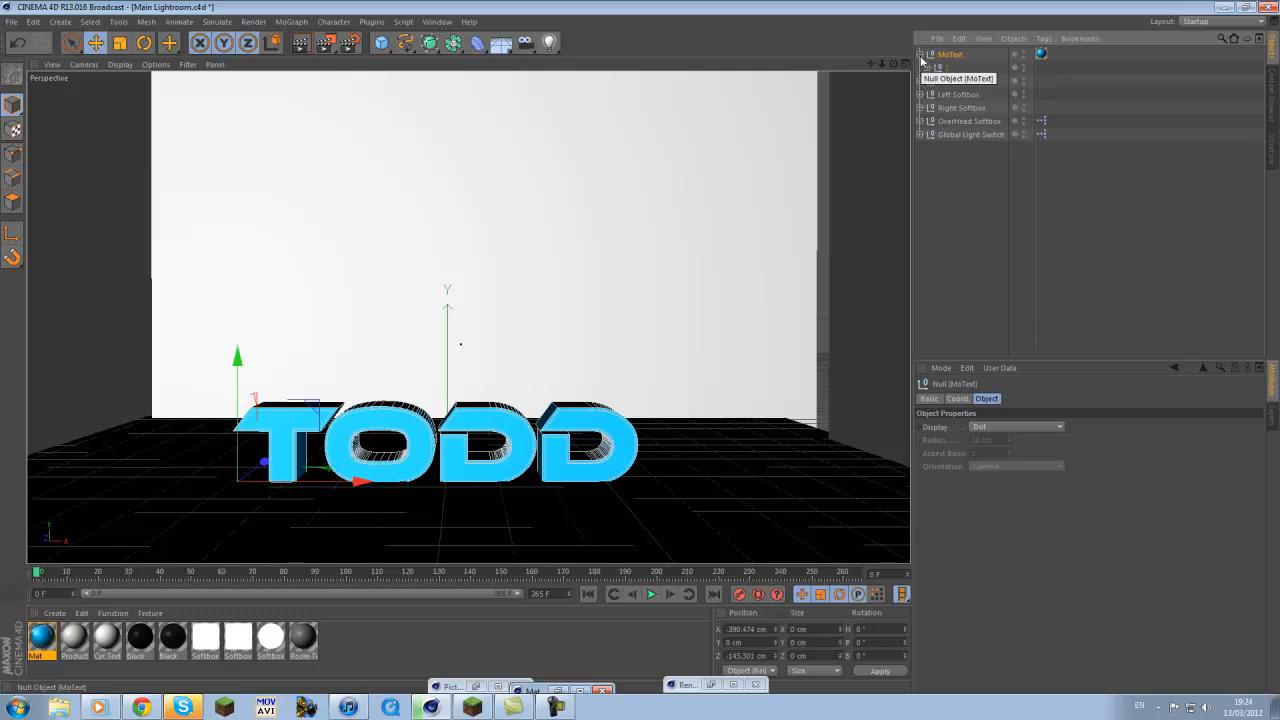
click(926, 67)
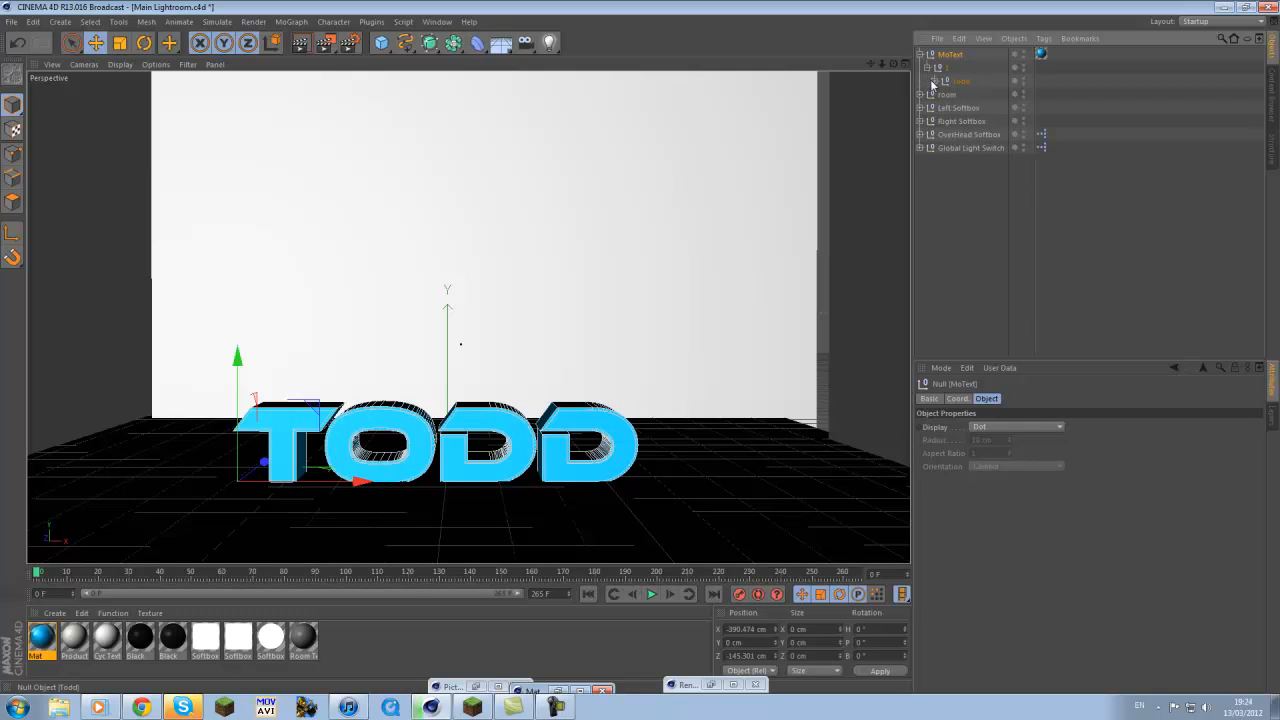
click(932, 85)
click(934, 82)
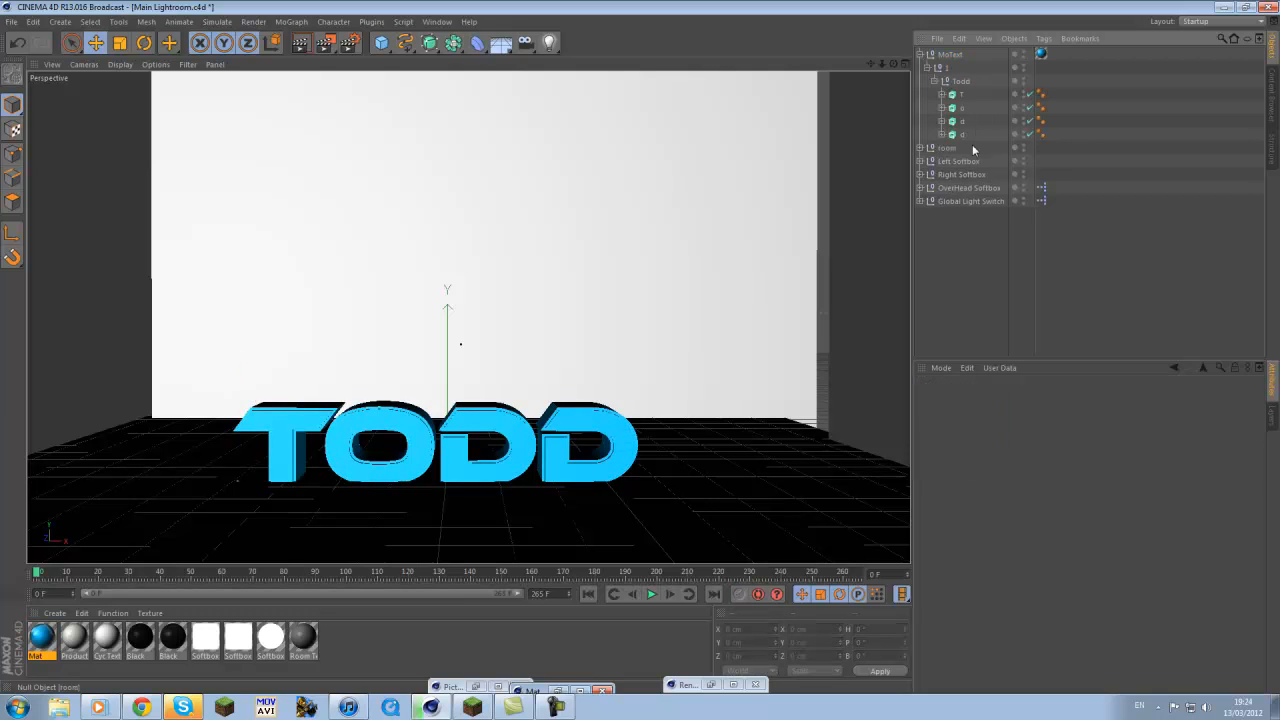
click(962, 135)
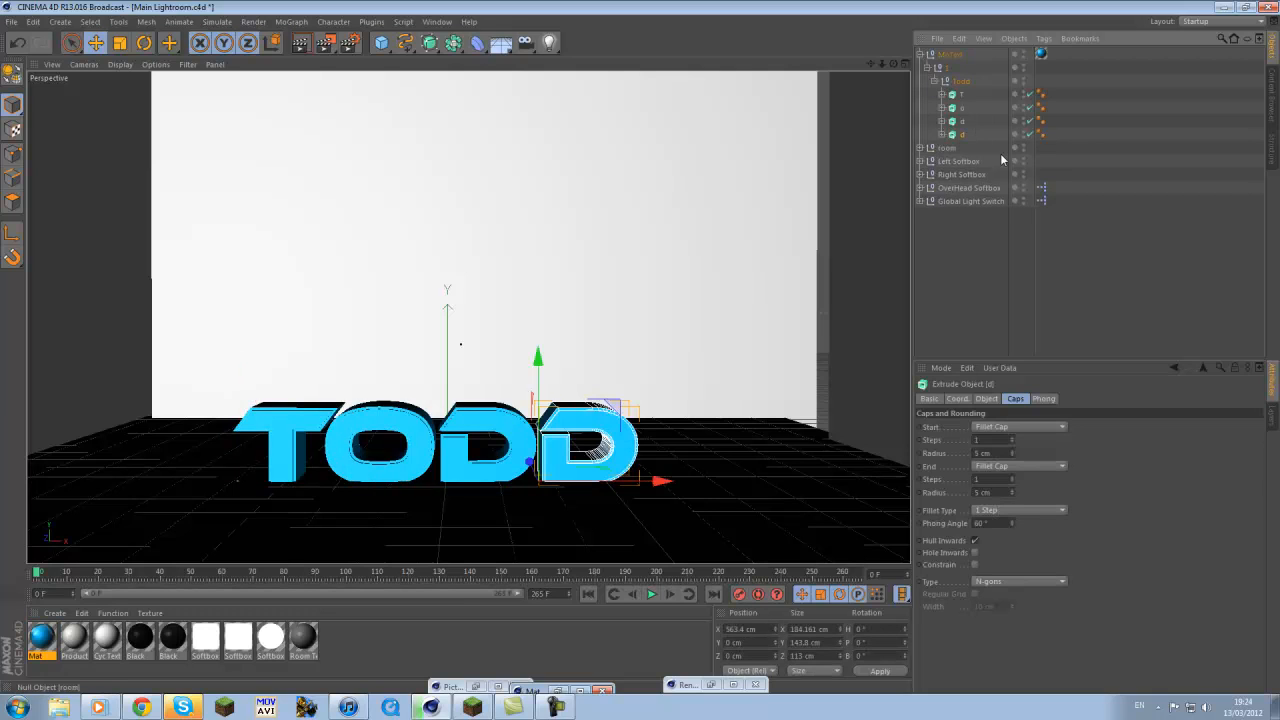
shift+click(961, 94)
drag(955, 111, 952, 227)
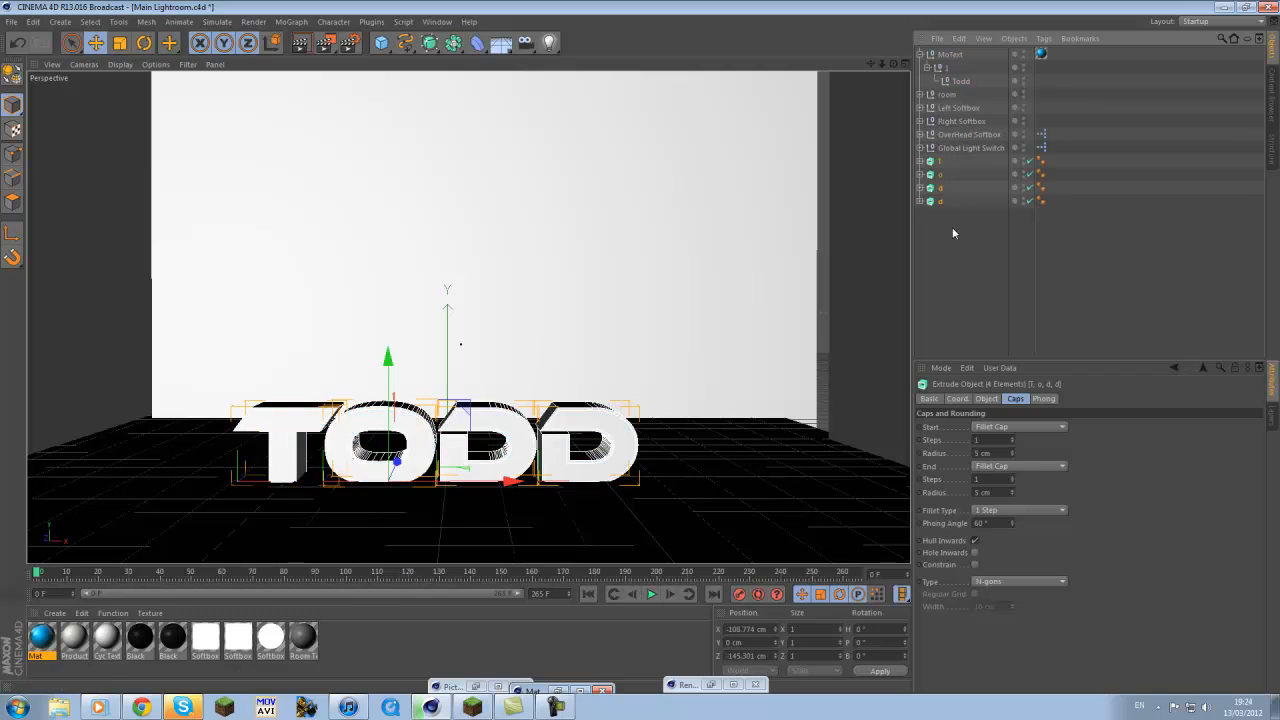
Delete the emptied MoText null together with its child nulls
click(952, 228)
click(949, 55)
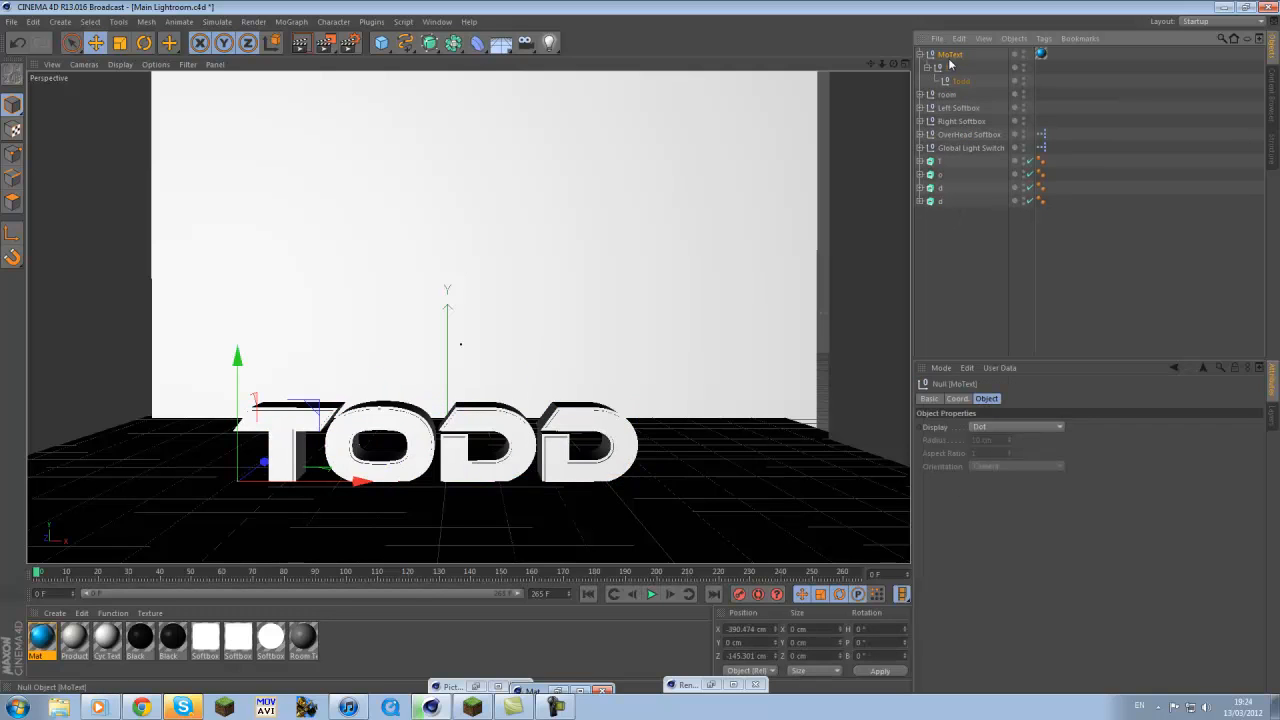
key(Delete)
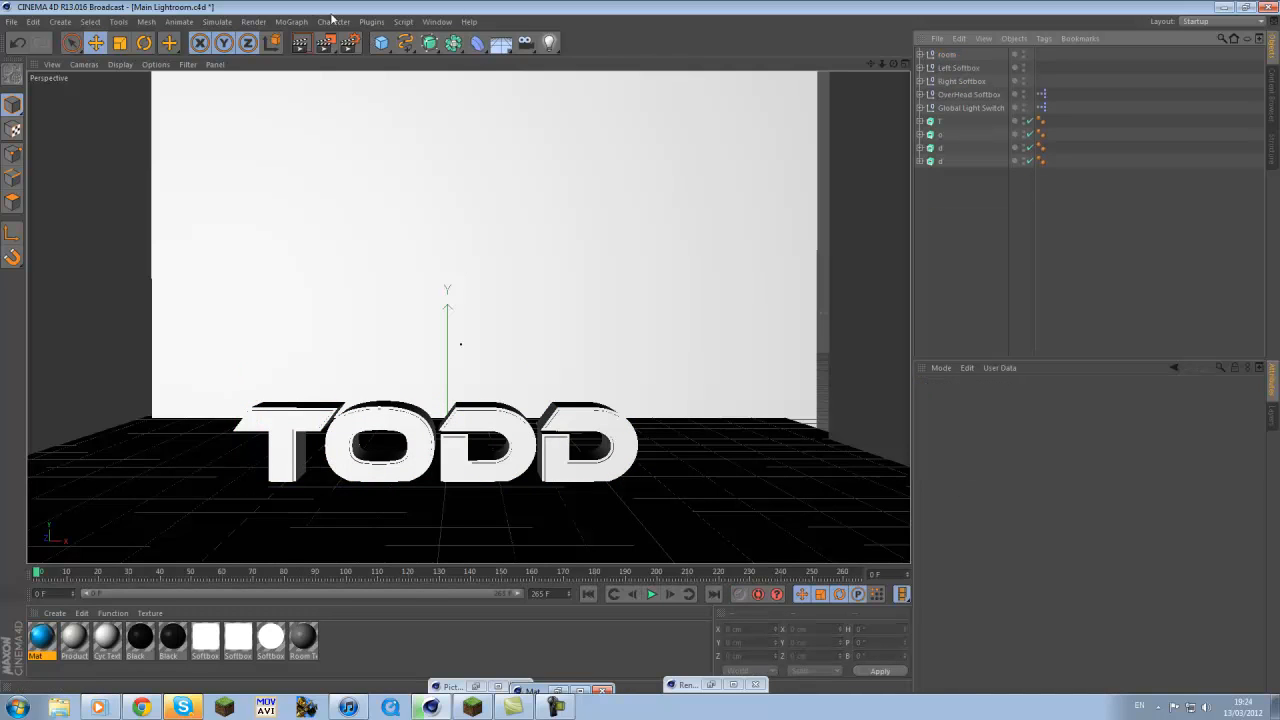
Add a MoGraph Fracture object and place the four letter extrusions inside it
click(290, 21)
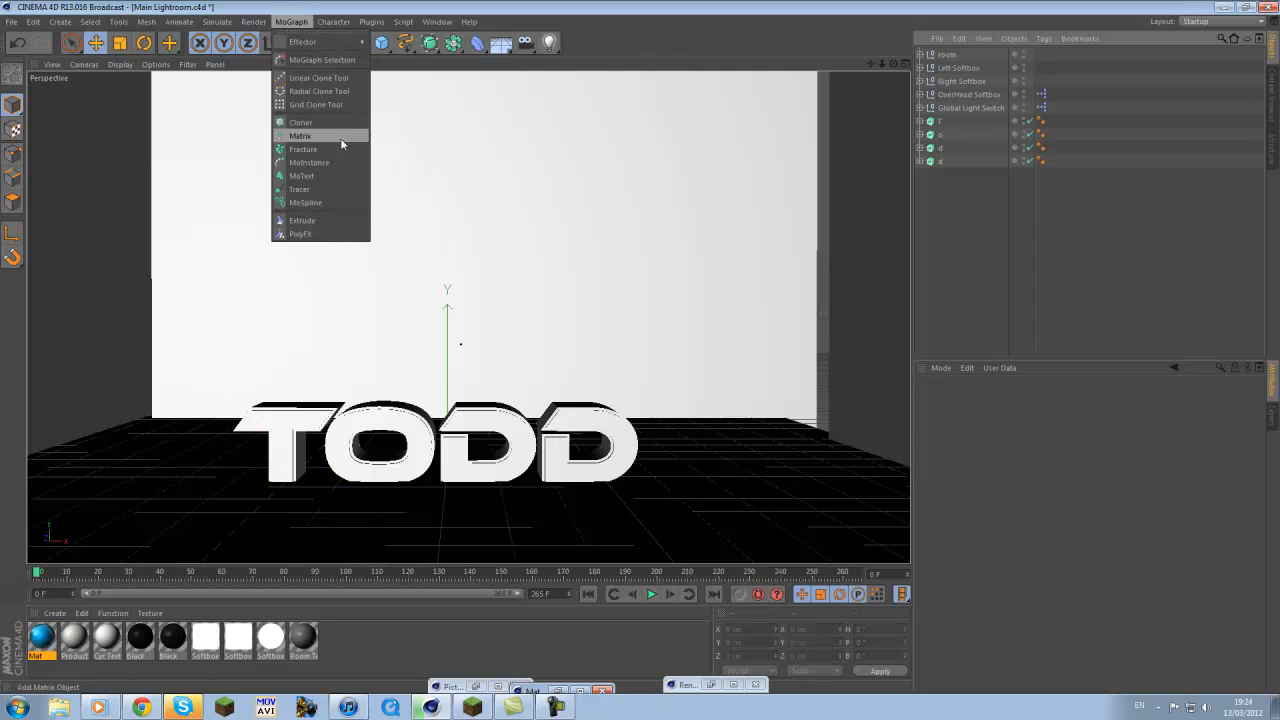
click(302, 149)
click(942, 174)
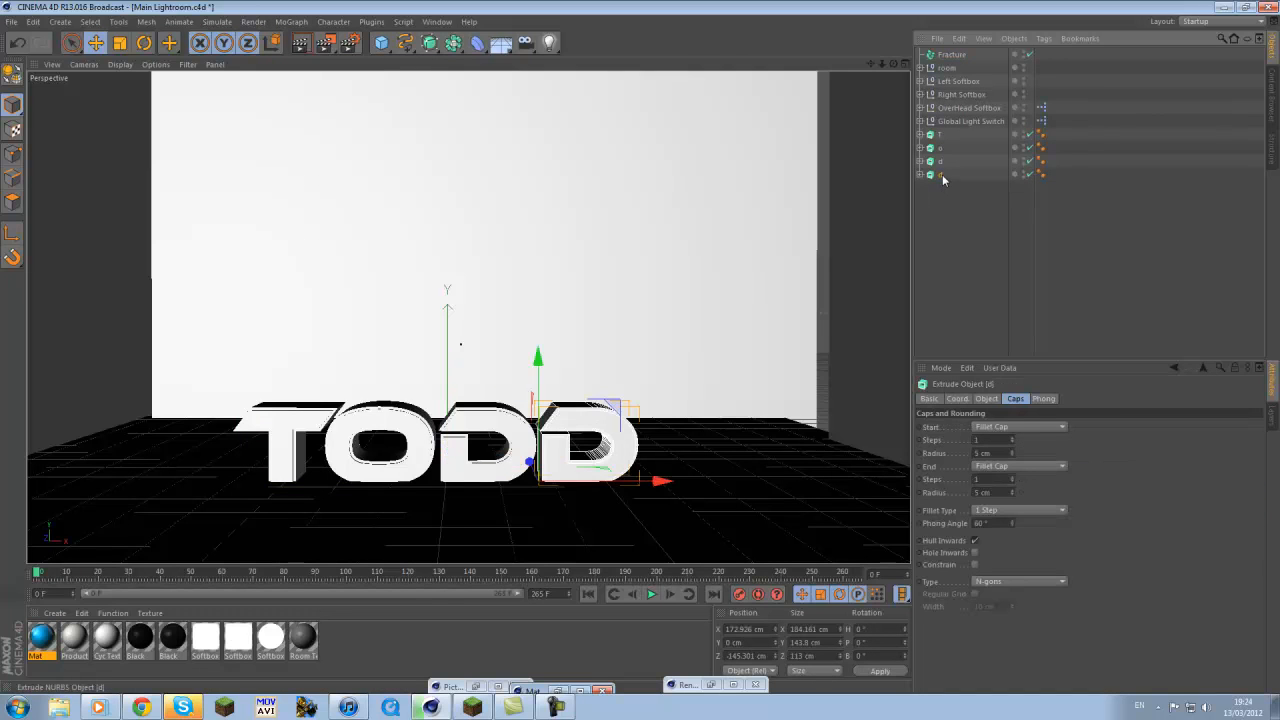
shift+click(940, 134)
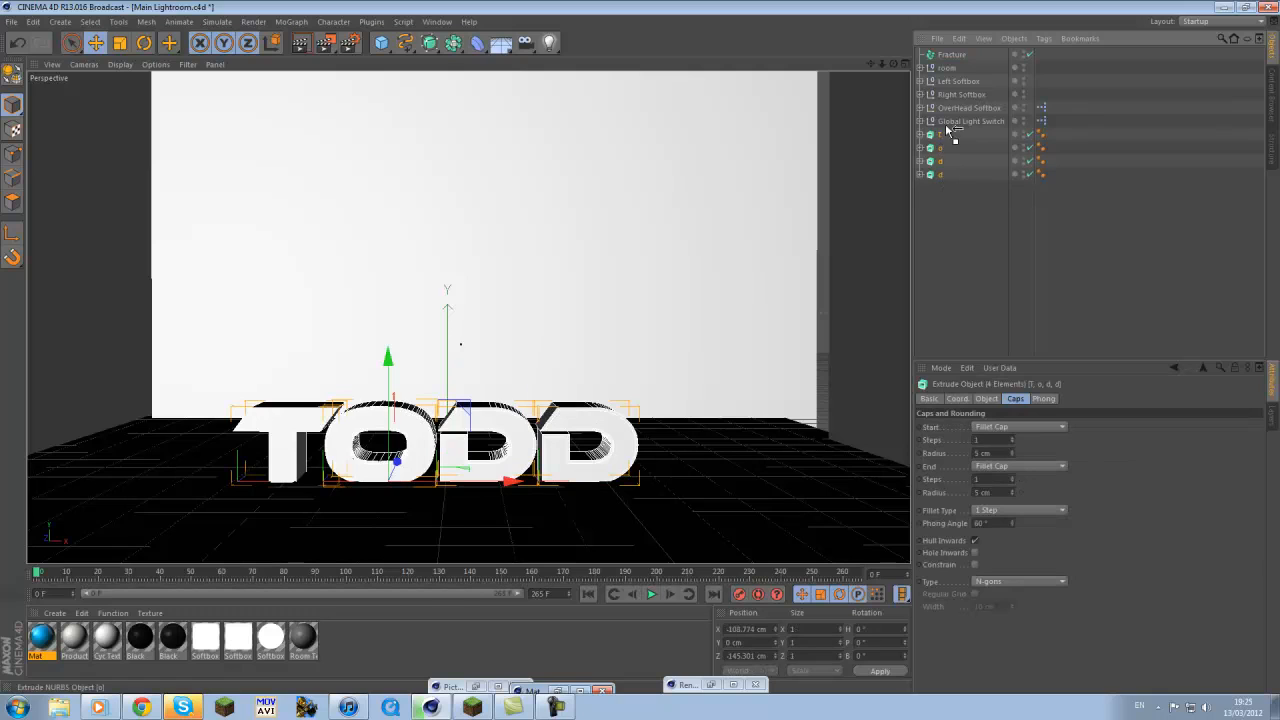
drag(967, 55, 956, 108)
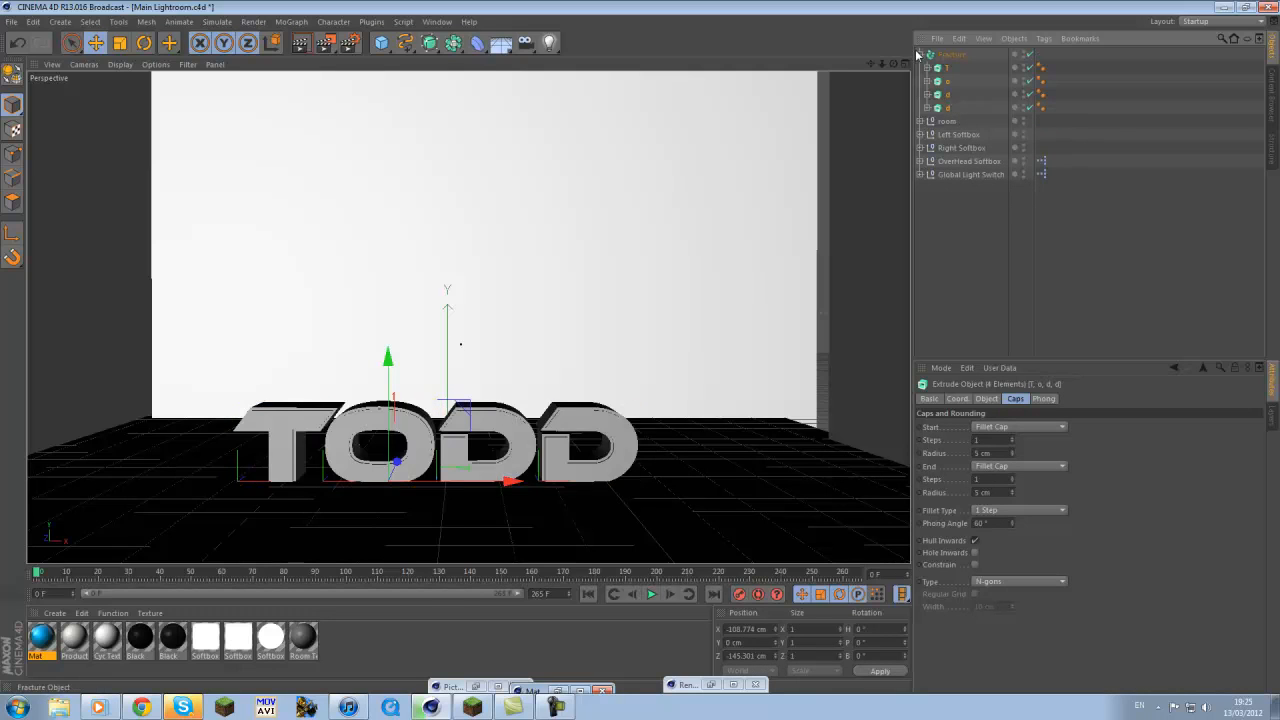
click(918, 55)
click(947, 57)
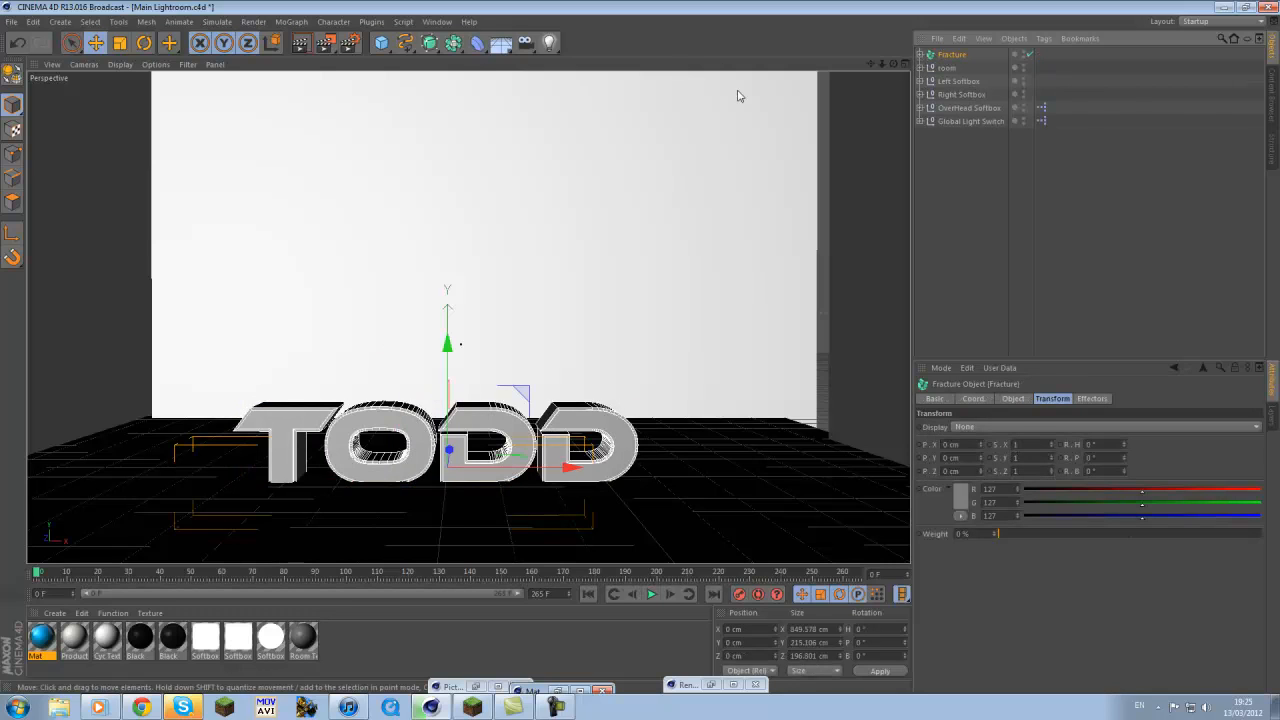
Select the Fracture object with its four letters and add a Random effector
click(919, 55)
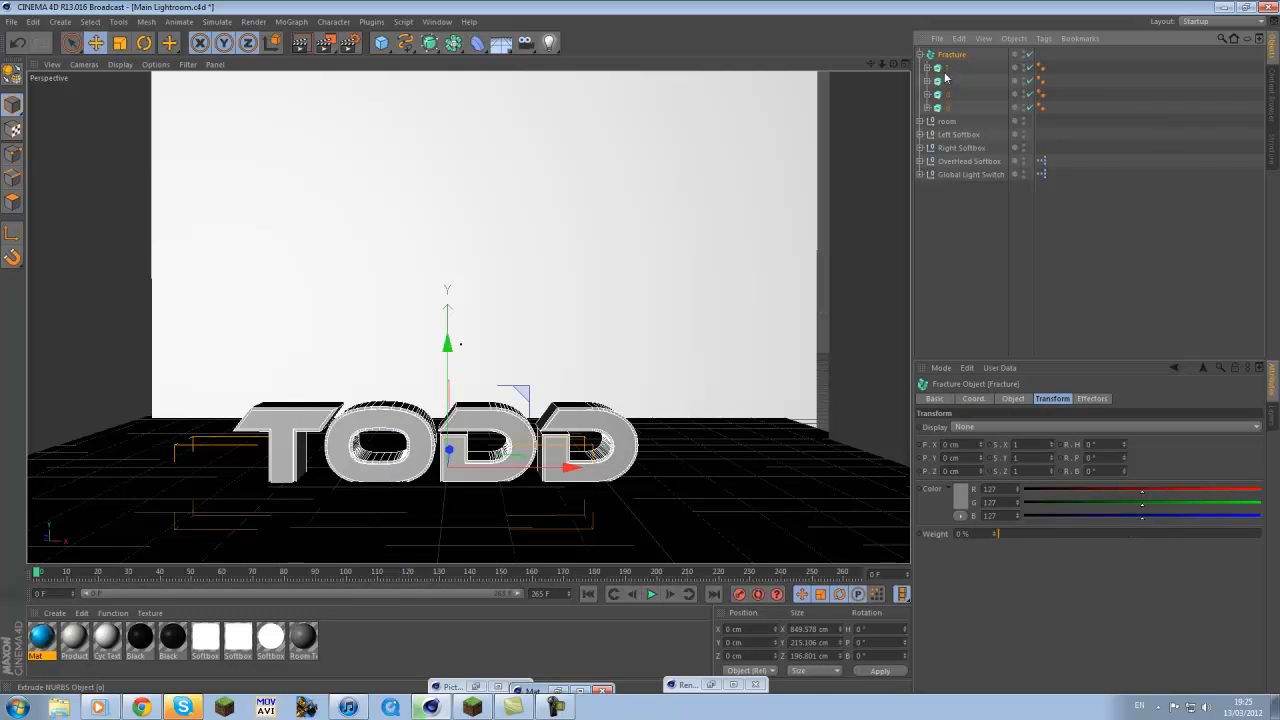
ctrl+click(944, 70)
shift+click(951, 108)
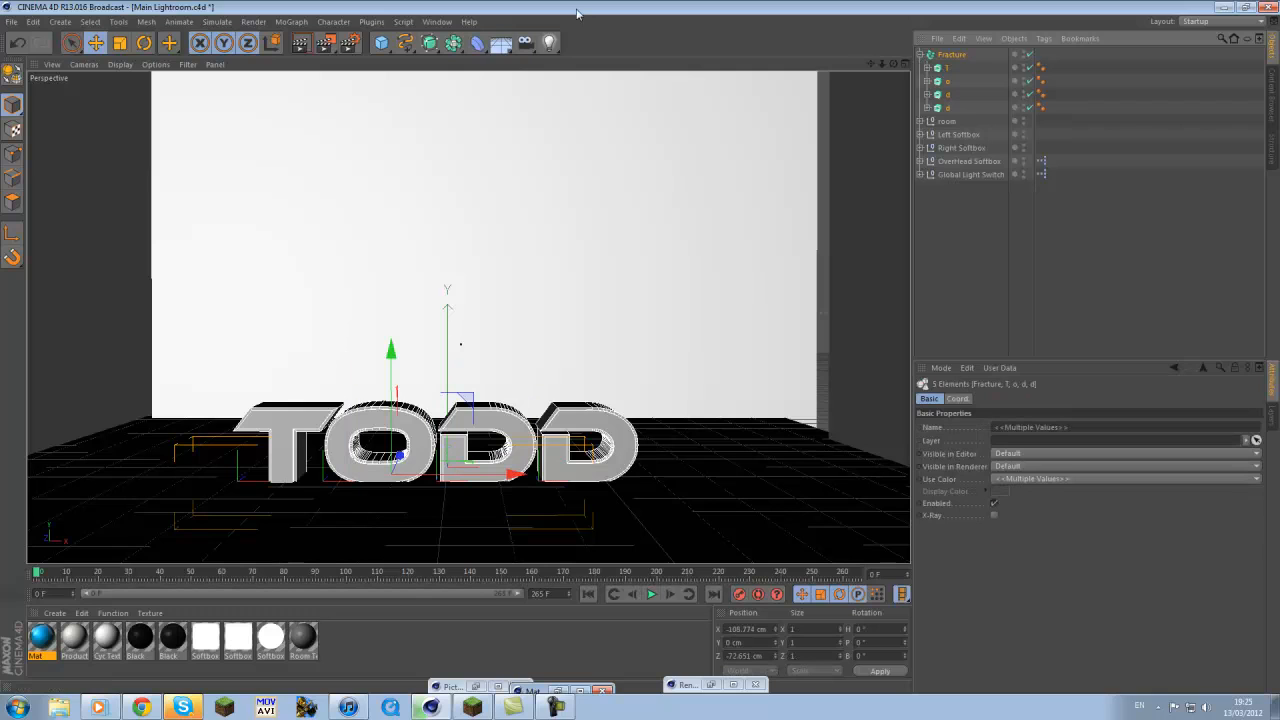
click(296, 18)
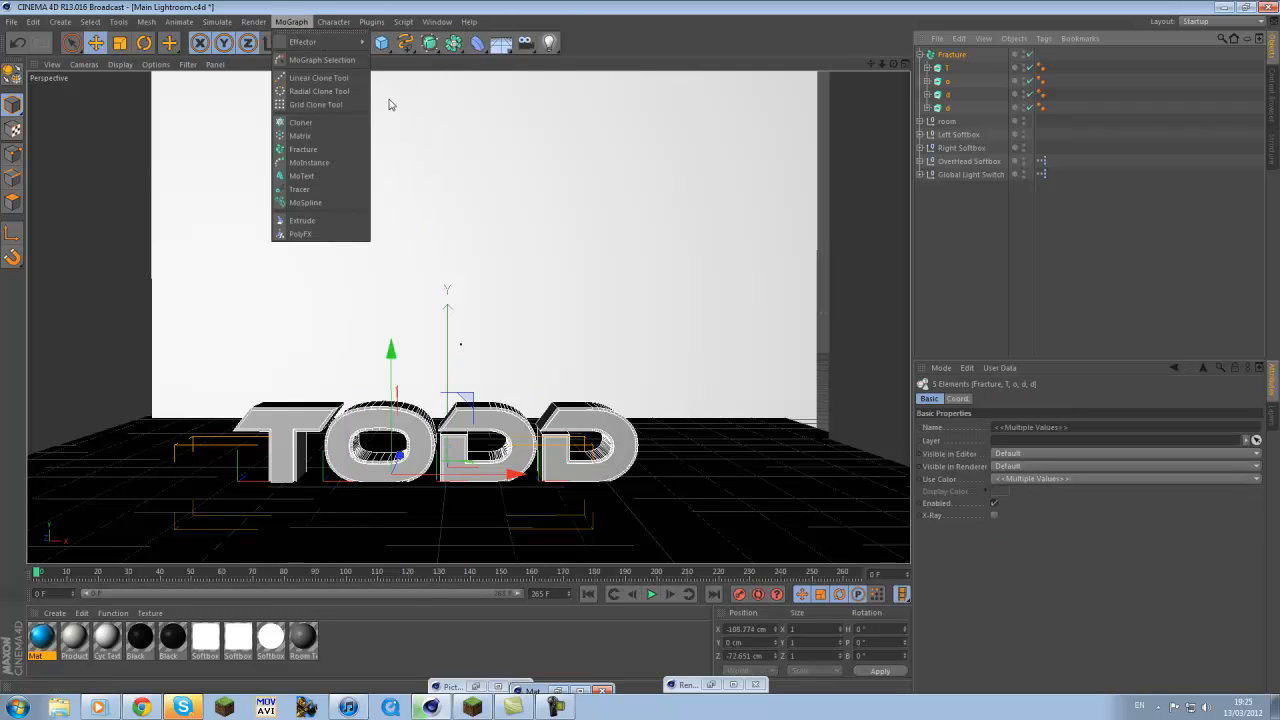
mouse_move(338, 43)
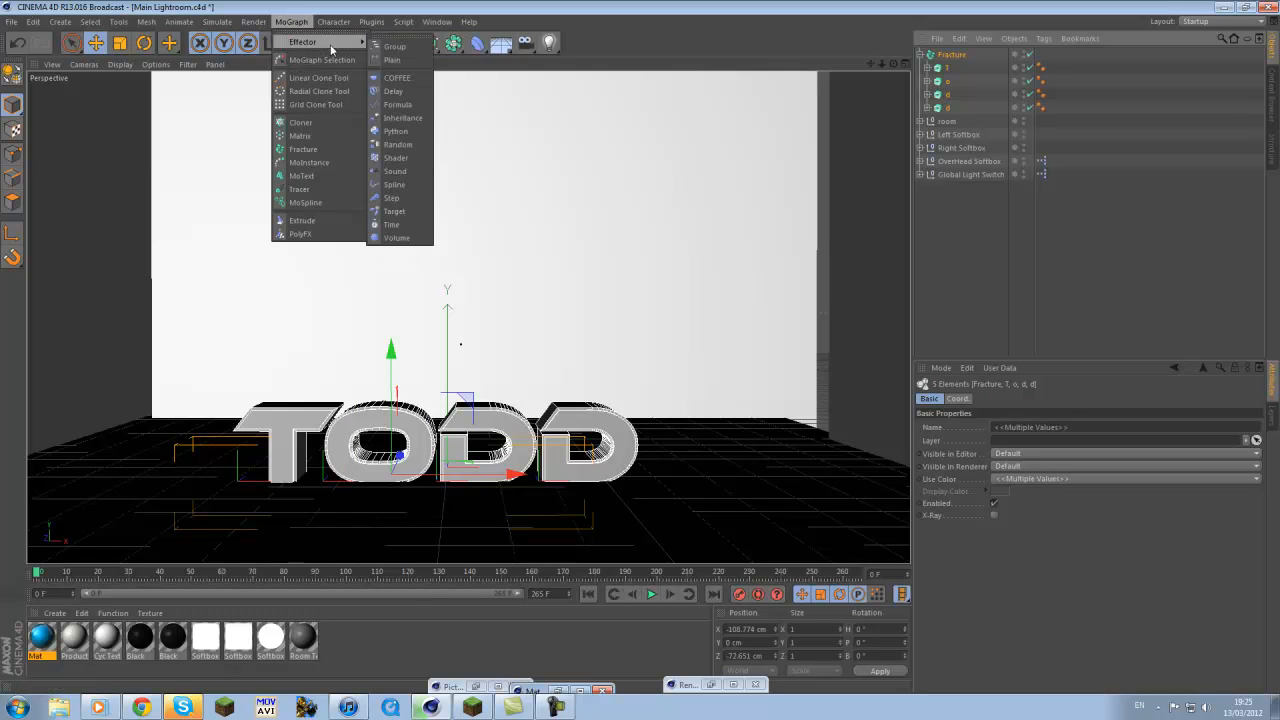
click(421, 144)
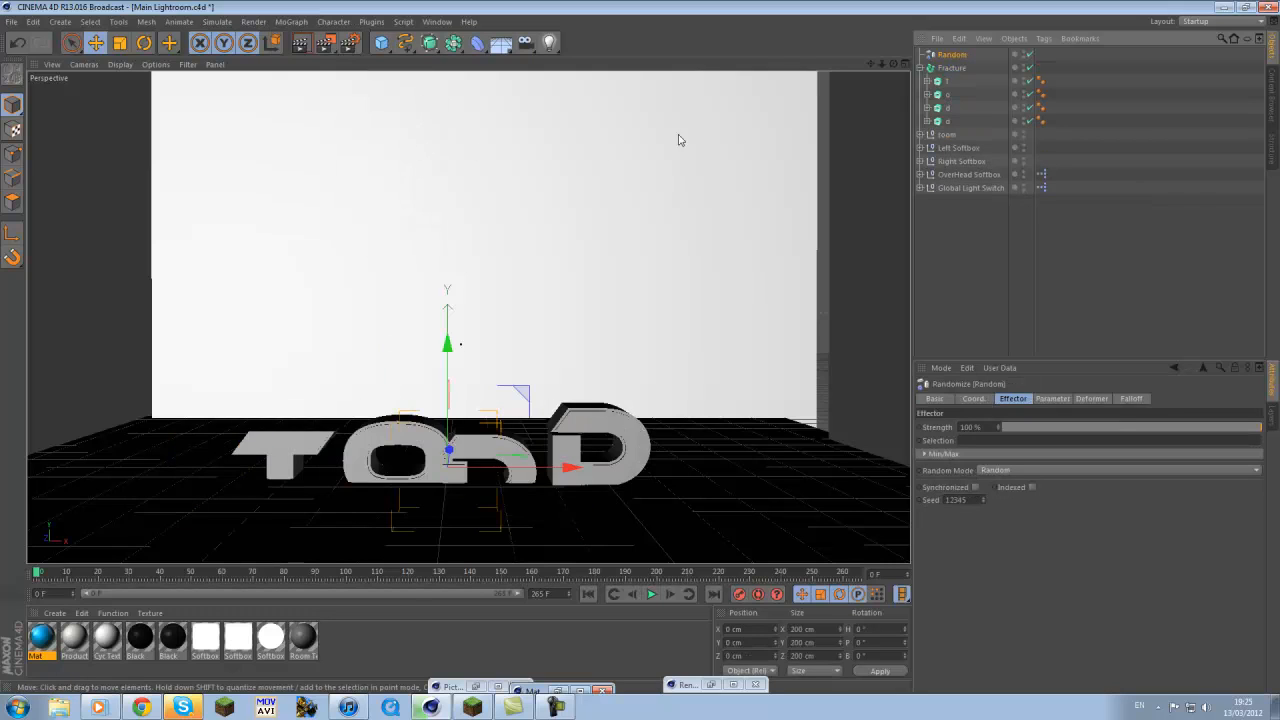
Try nesting the Random effector under the Fracture object with 0% strength and an X position of 34 cm
mouse_move(962, 58)
mouse_down()
mouse_move(966, 78)
mouse_move(959, 69)
mouse_up()
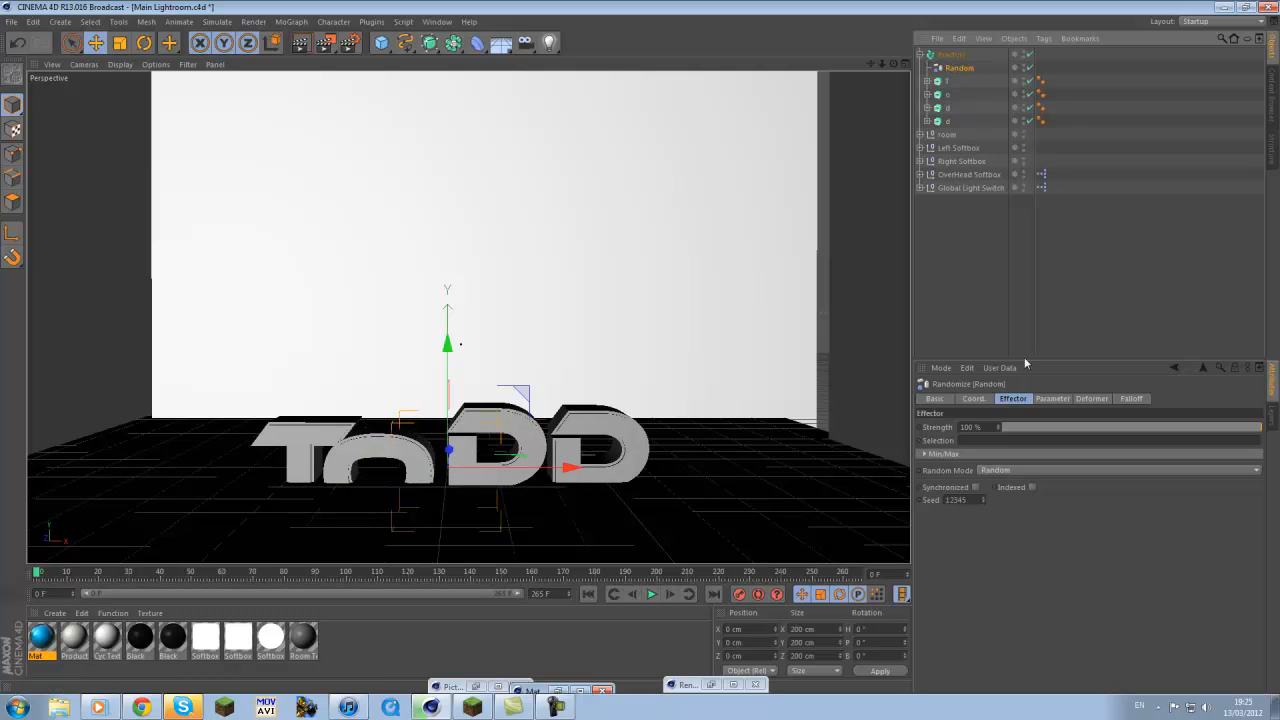
drag(1119, 422, 898, 434)
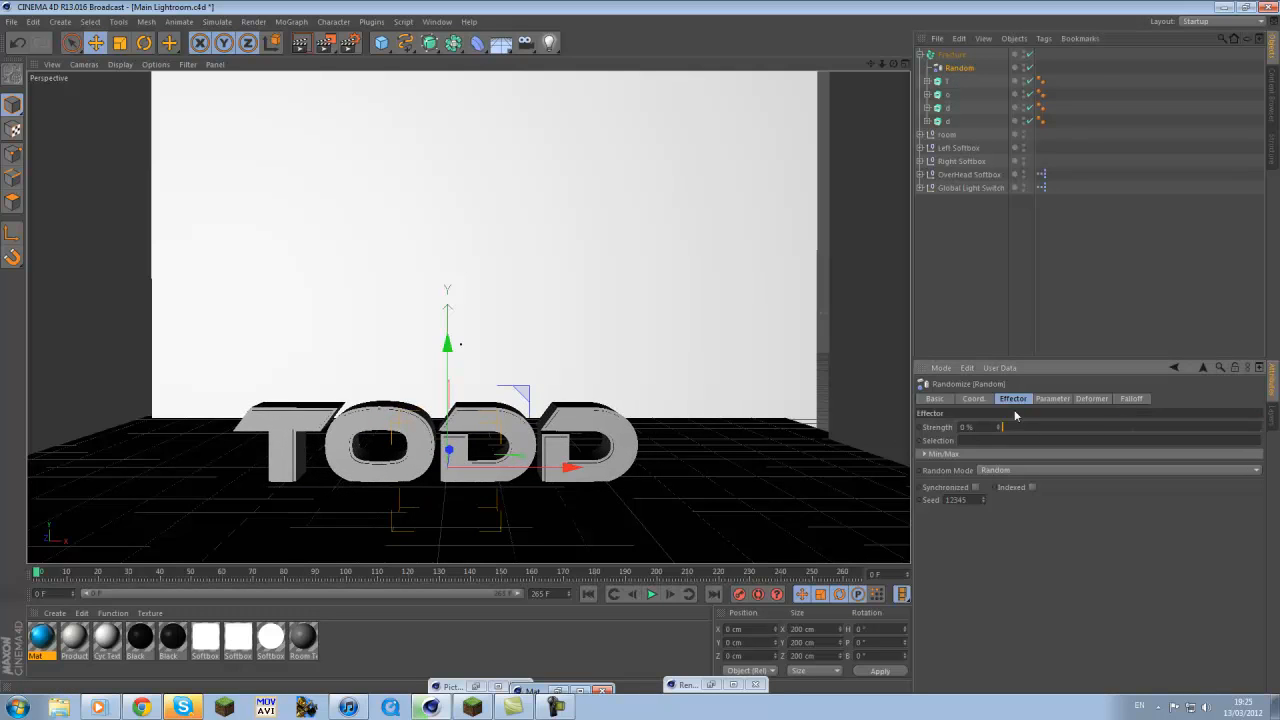
click(1052, 399)
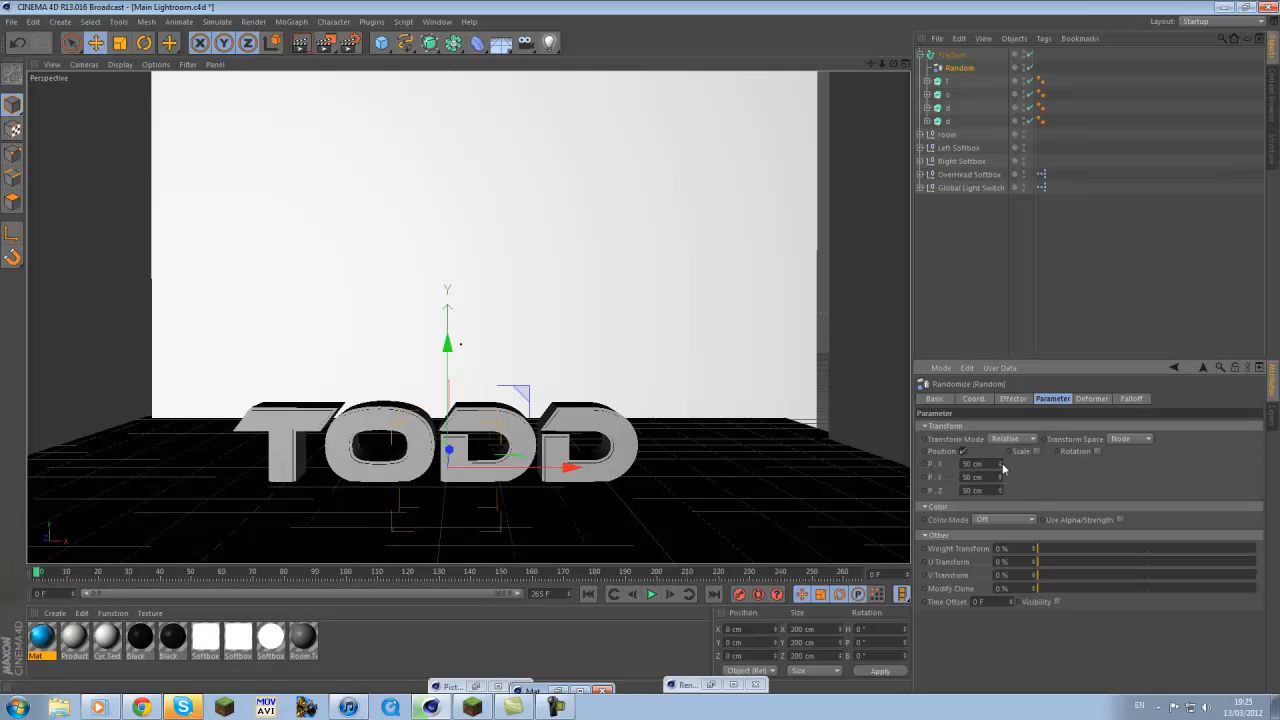
drag(1001, 464, 1001, 472)
Undo the Random effector's nesting, strength and position changes
click(947, 70)
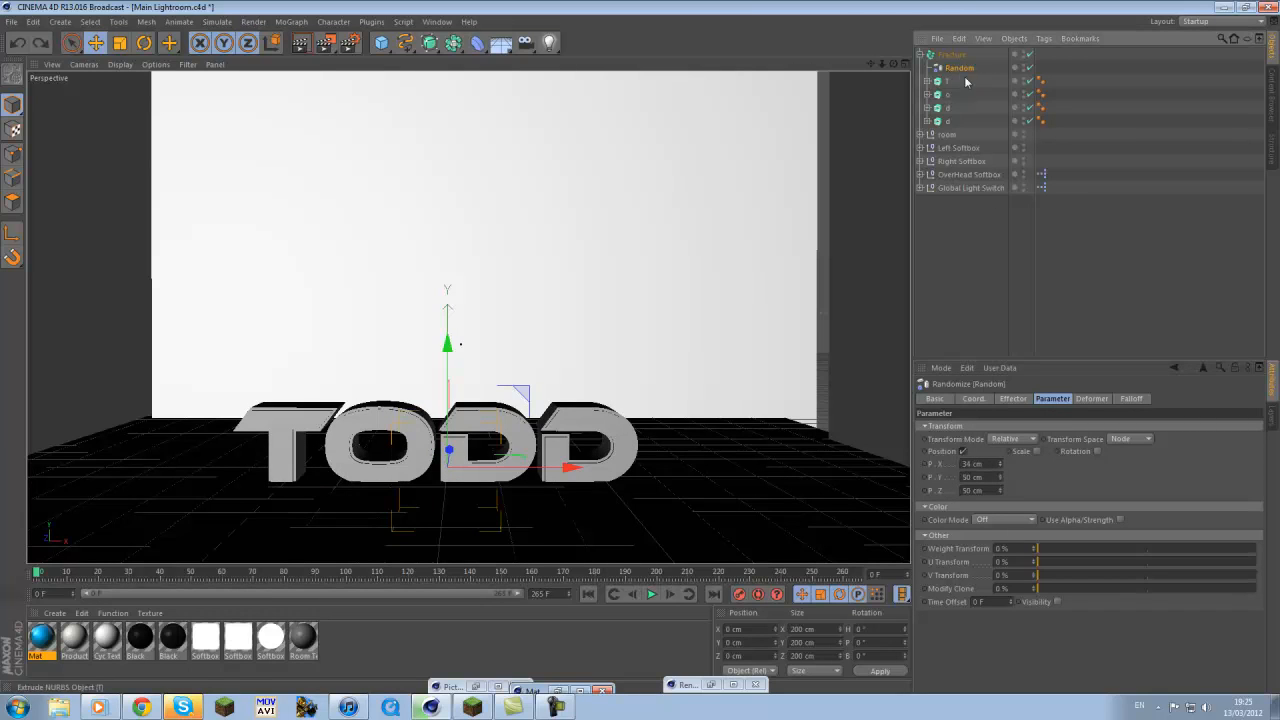
key(Delete)
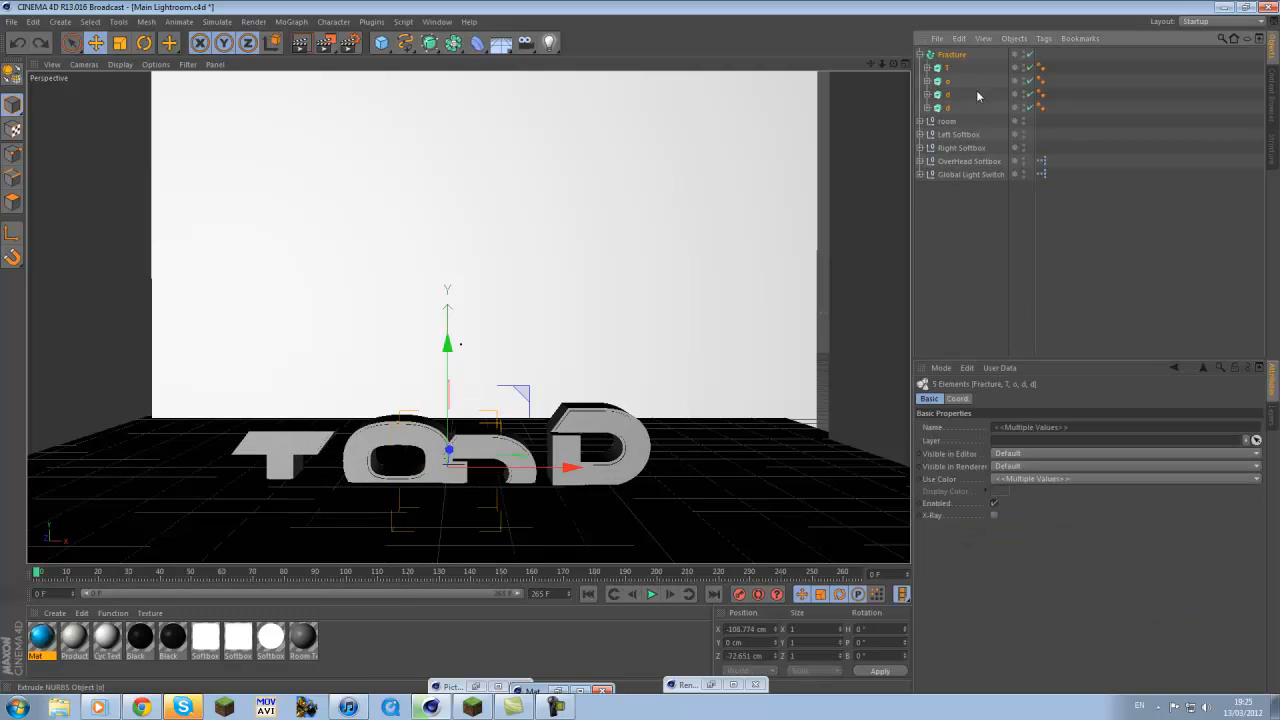
click(25, 45)
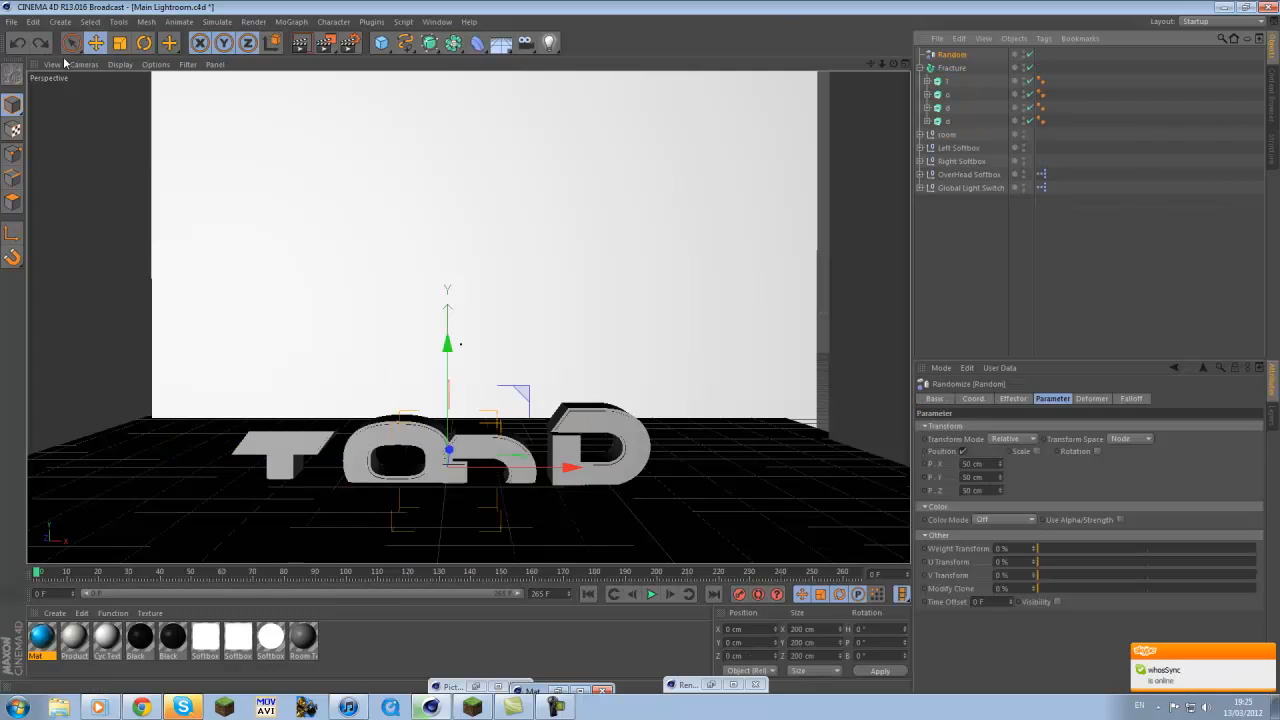
Set the Random effector's position to X 554, Y -77, Z 101 cm and enable rotation with H 801°, P -626°, B -351°
click(950, 56)
drag(999, 463, 999, 406)
drag(1000, 478, 998, 433)
drag(1000, 479, 1003, 436)
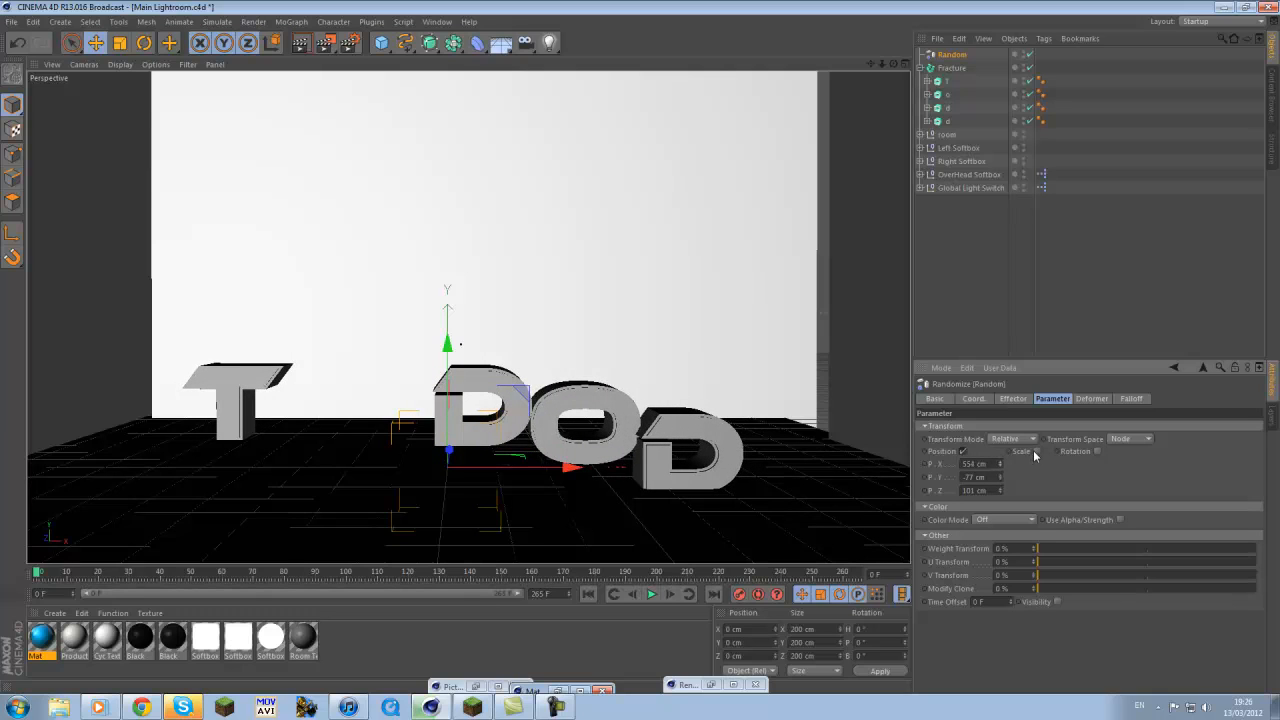
click(1097, 451)
drag(1134, 464, 1099, 442)
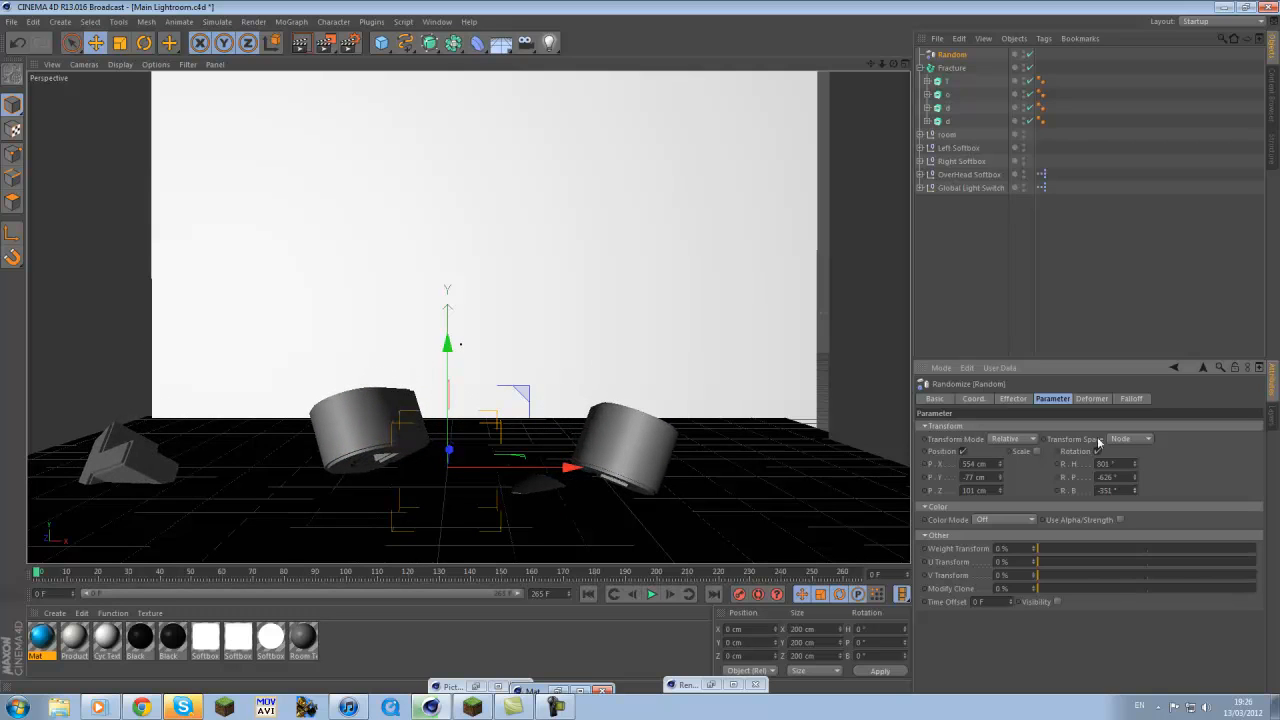
Raise the Fracture object above the floor to a Y position of about 290 cm
click(390, 397)
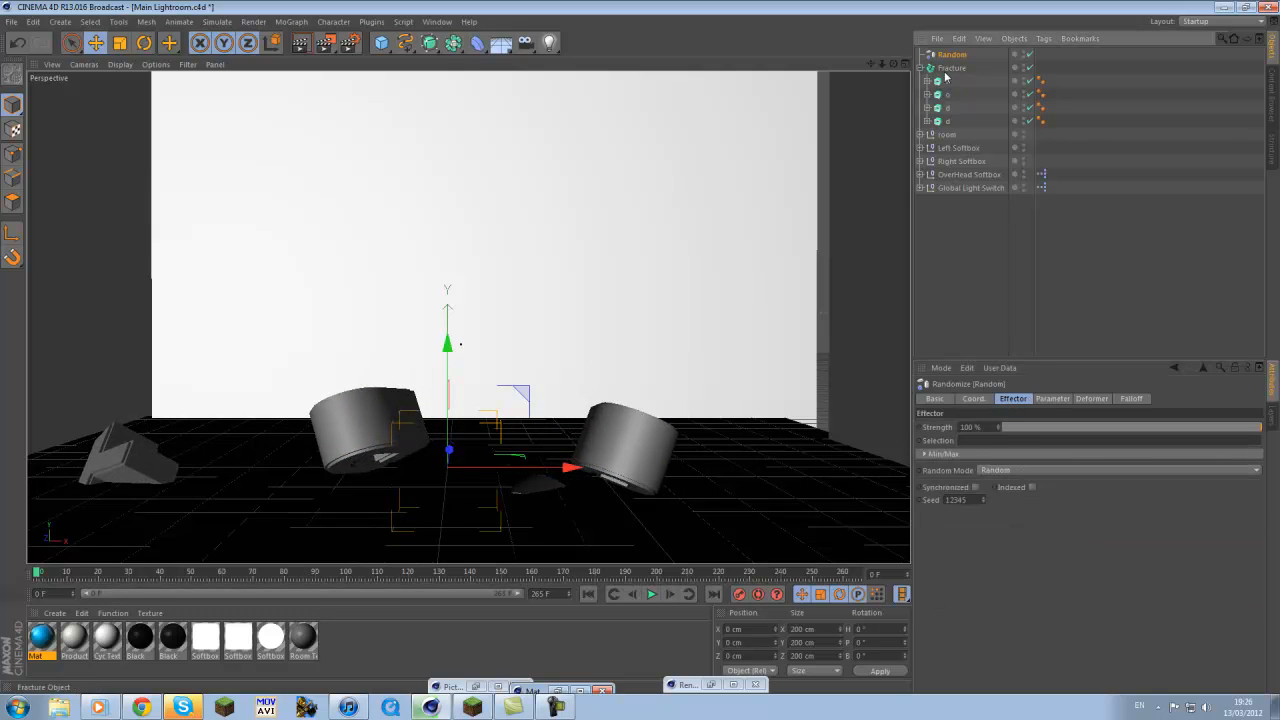
drag(452, 370, 452, 245)
Preview the letter scattering by lowering the Random effector's strength to 0% and restoring it to 100%
click(952, 54)
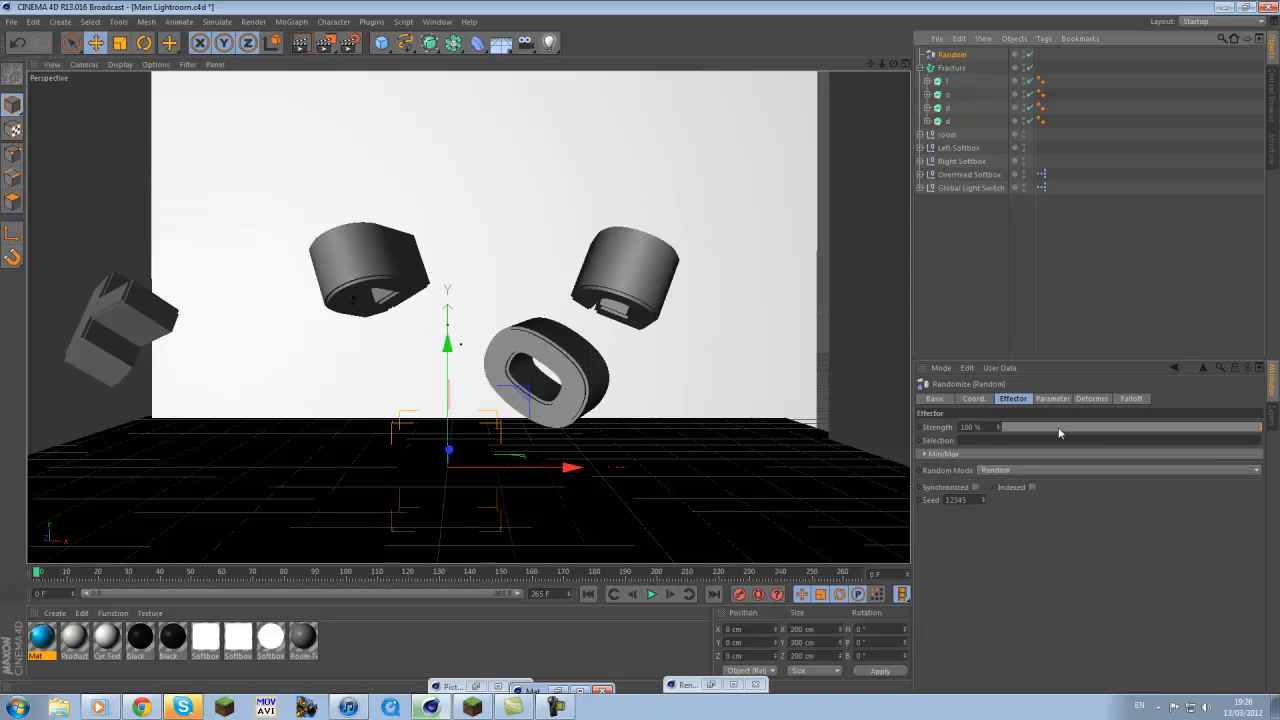
drag(1057, 432, 1004, 469)
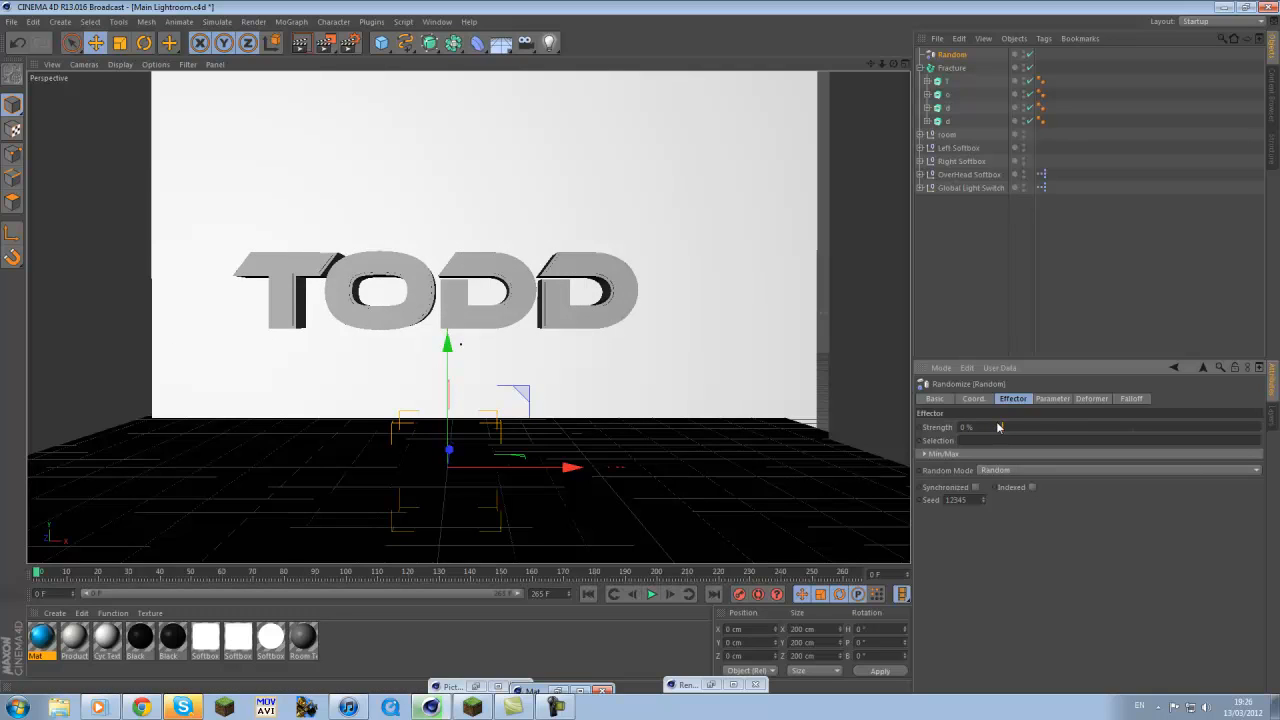
drag(997, 427, 1097, 427)
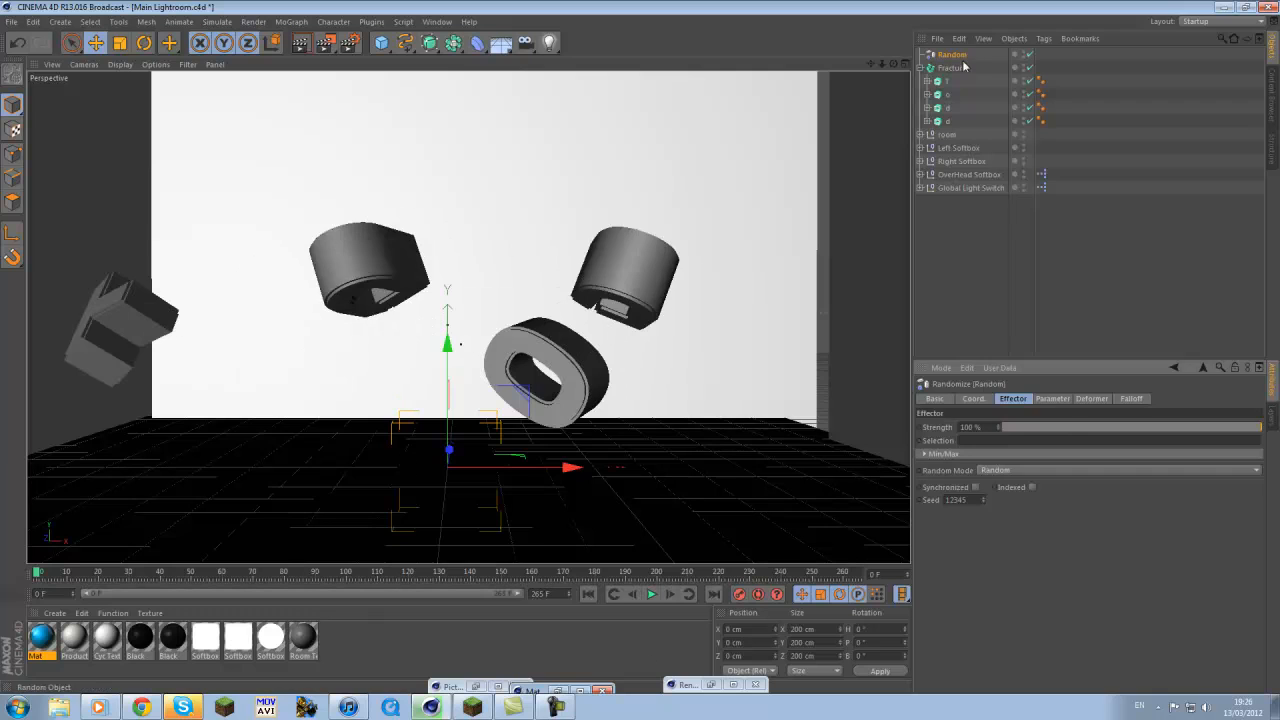
Shift the Fracture object along the X axis to about 159 cm
click(662, 274)
drag(560, 325, 630, 325)
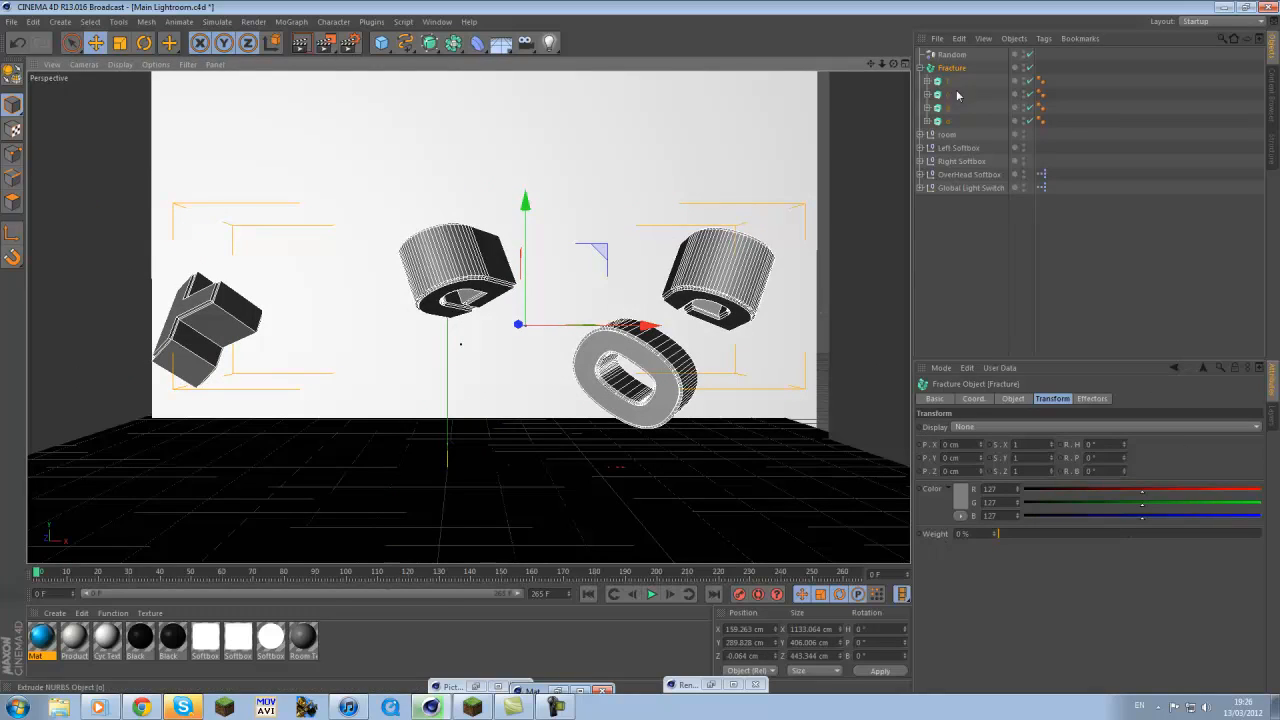
Keyframe the Random effector's strength at 100% on frame 0 and on frame 265
click(950, 55)
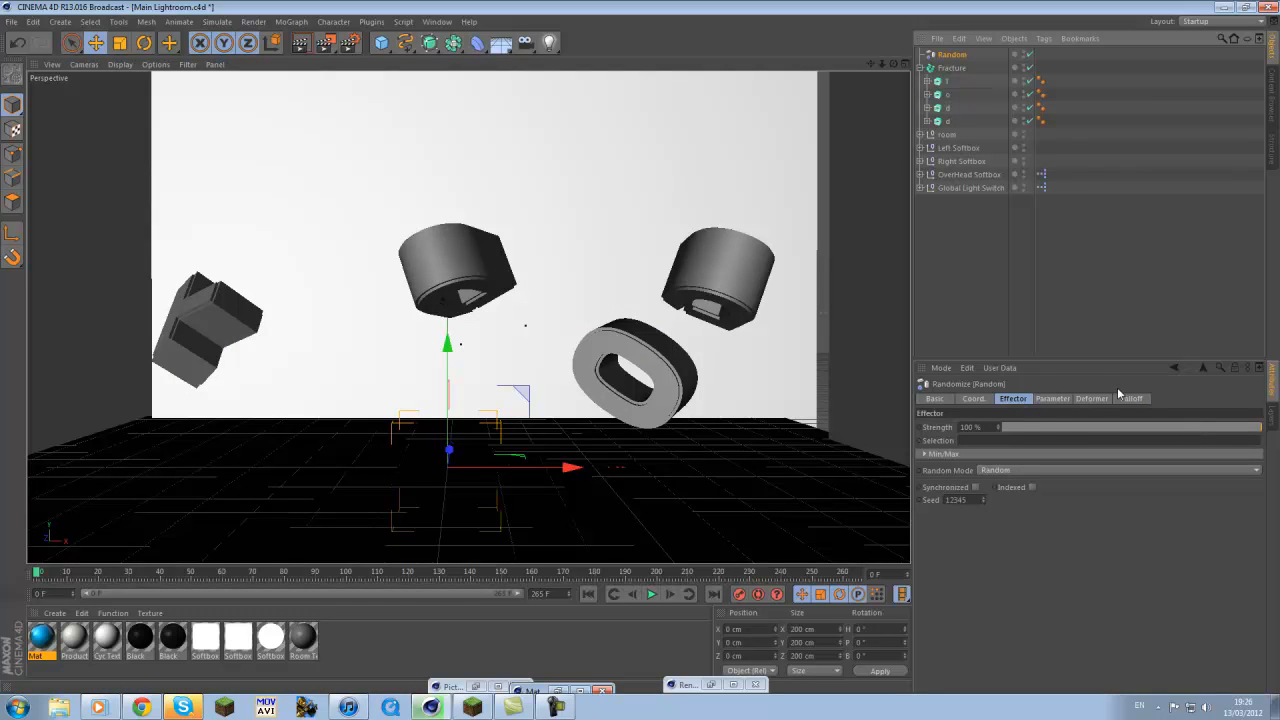
ctrl+click(920, 428)
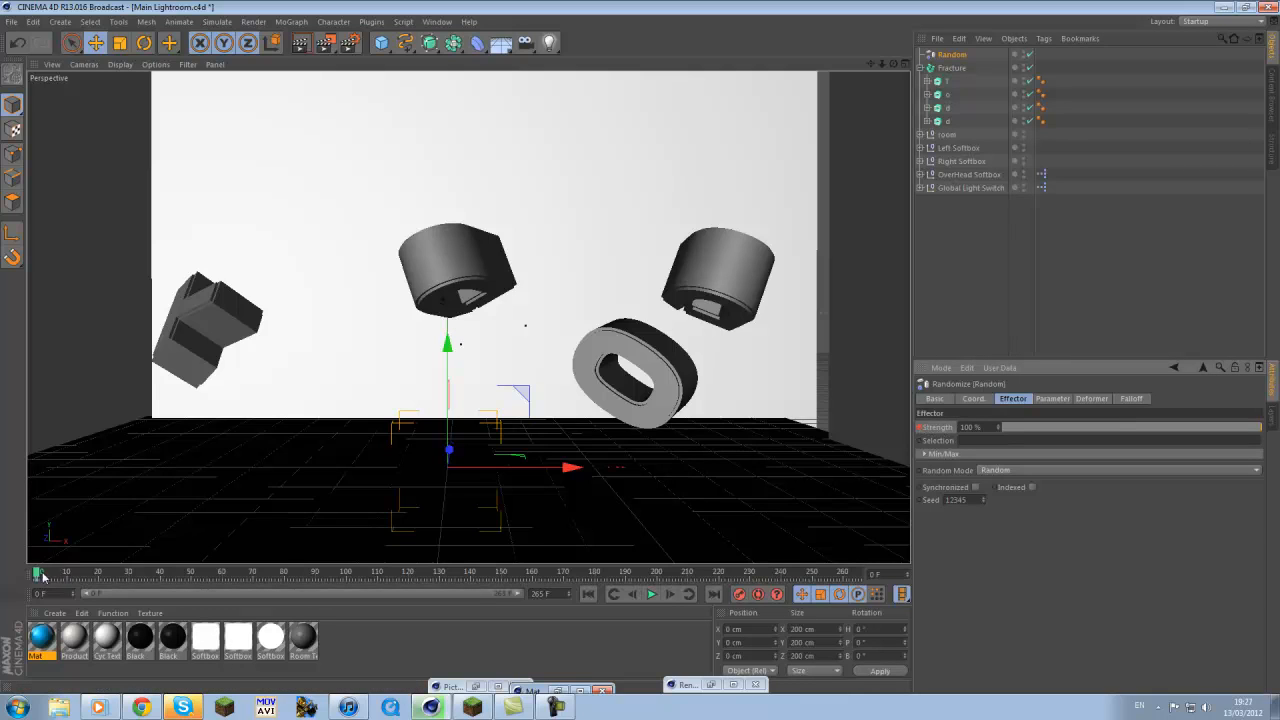
drag(37, 578, 1039, 558)
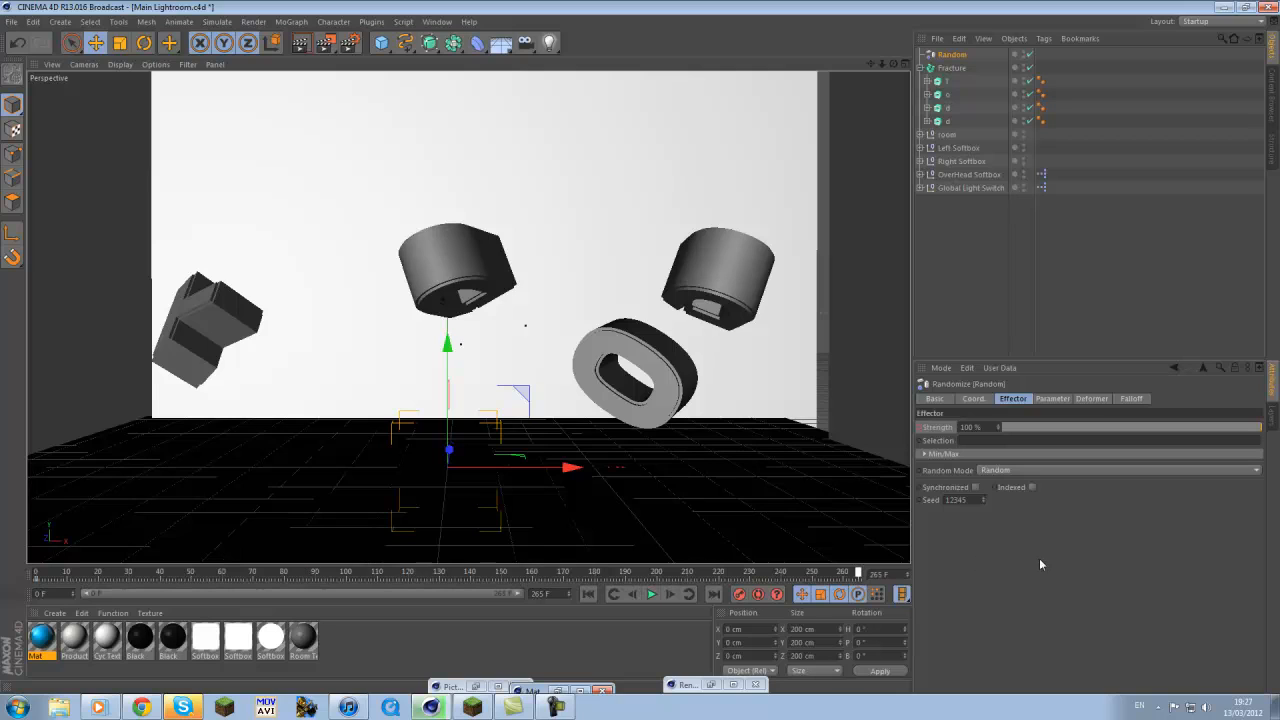
ctrl+click(919, 427)
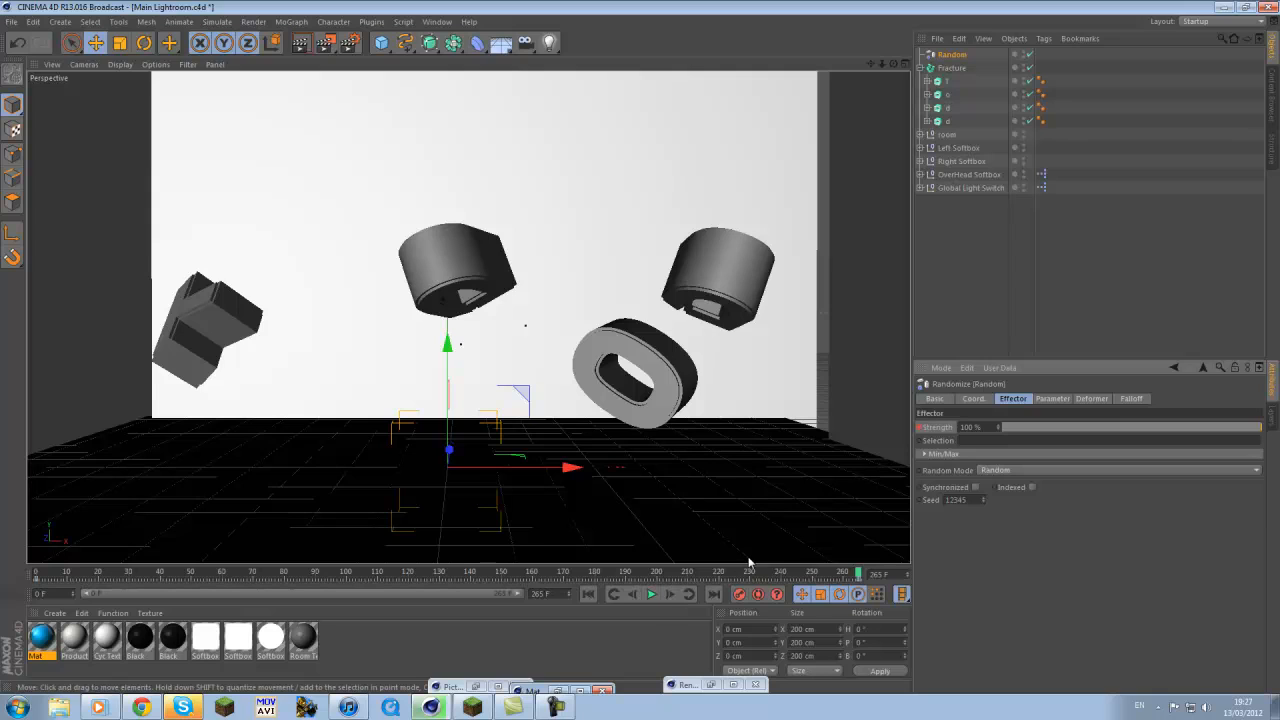
Keyframe the Random effector's strength at 0% on frame 265 and shift the Fracture object along X to about 84 cm
drag(1049, 427, 994, 435)
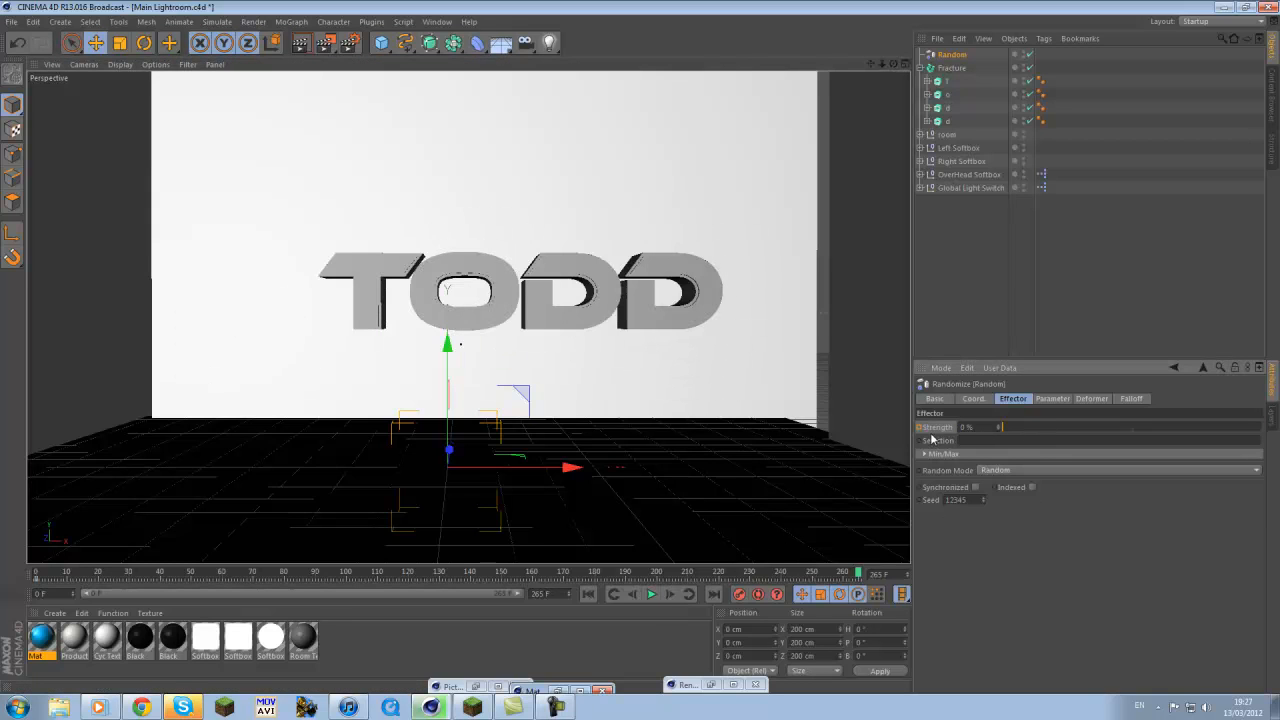
click(951, 67)
drag(622, 327, 586, 327)
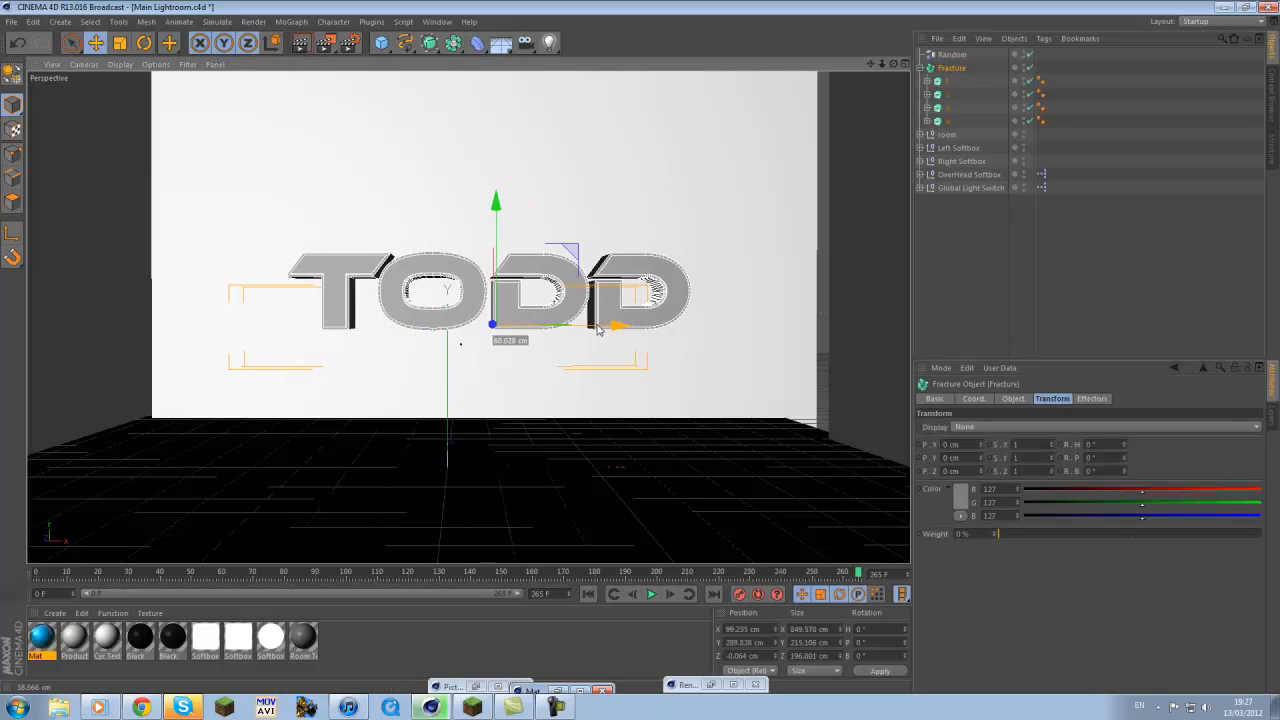
click(950, 55)
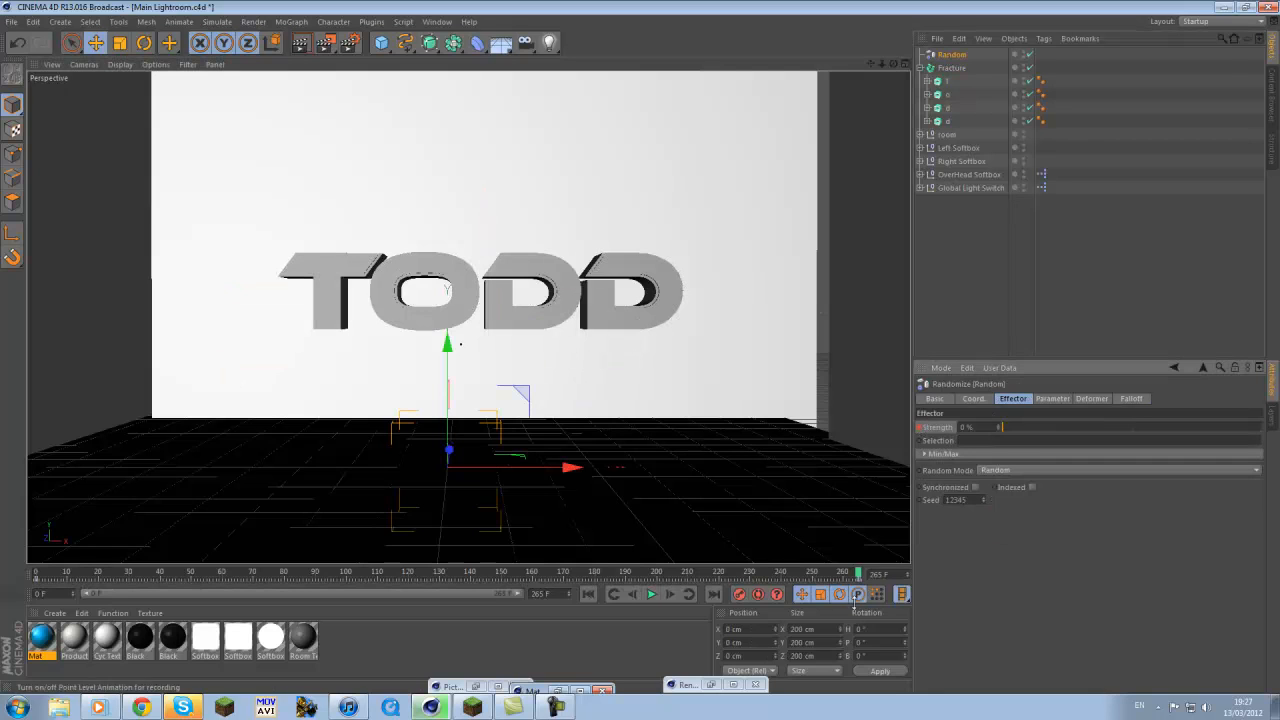
Play the animation from the first frame to check how the letters move
click(589, 594)
click(653, 594)
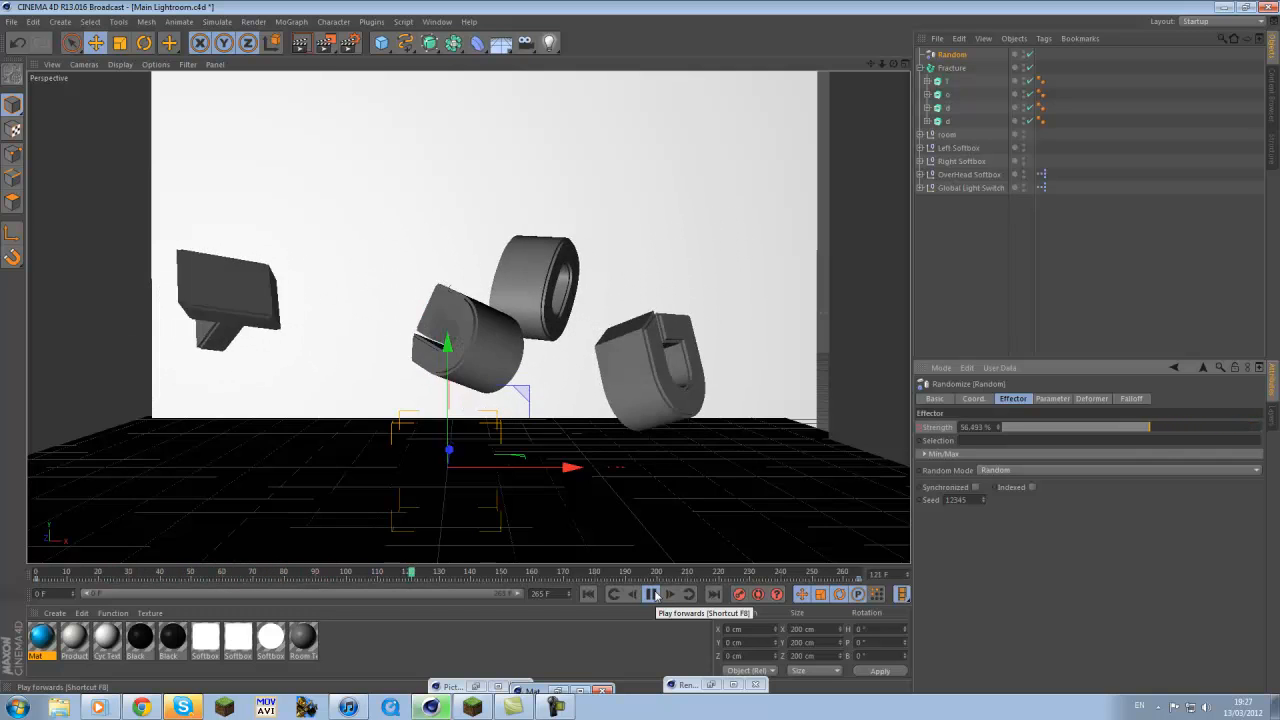
click(652, 594)
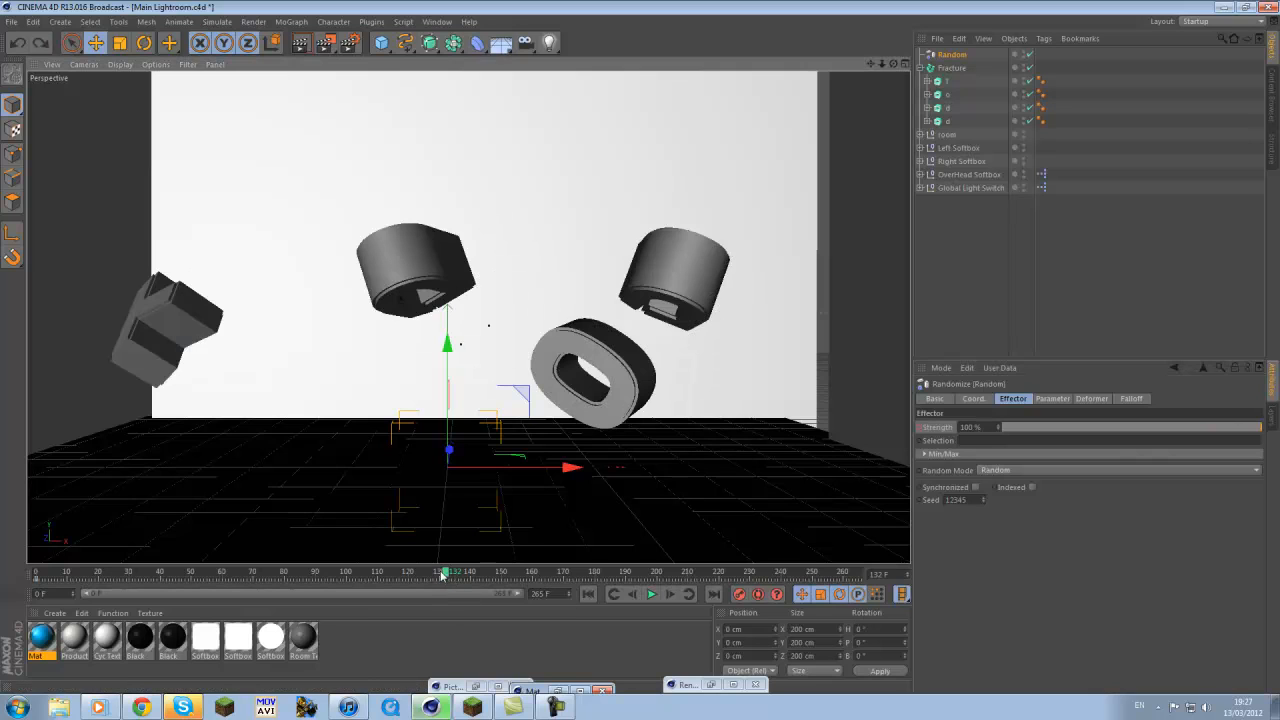
drag(441, 576, 222, 577)
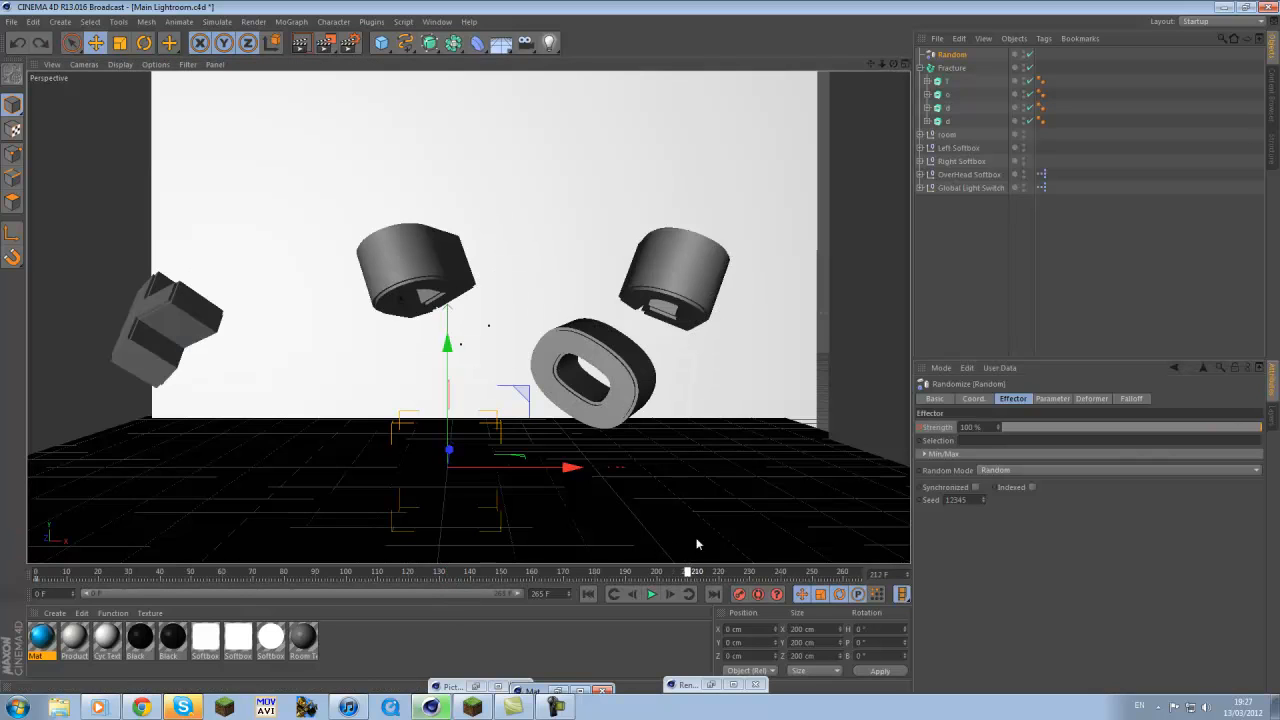
ctrl+click(921, 428)
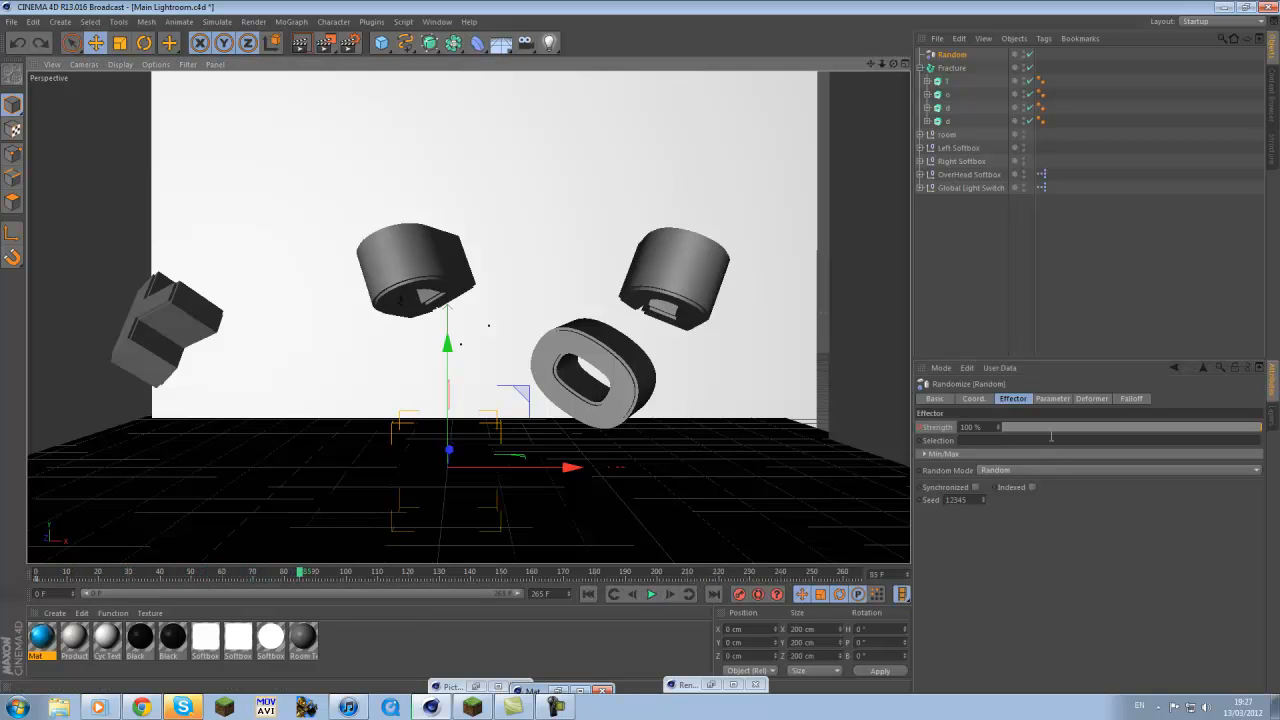
drag(1055, 436, 994, 433)
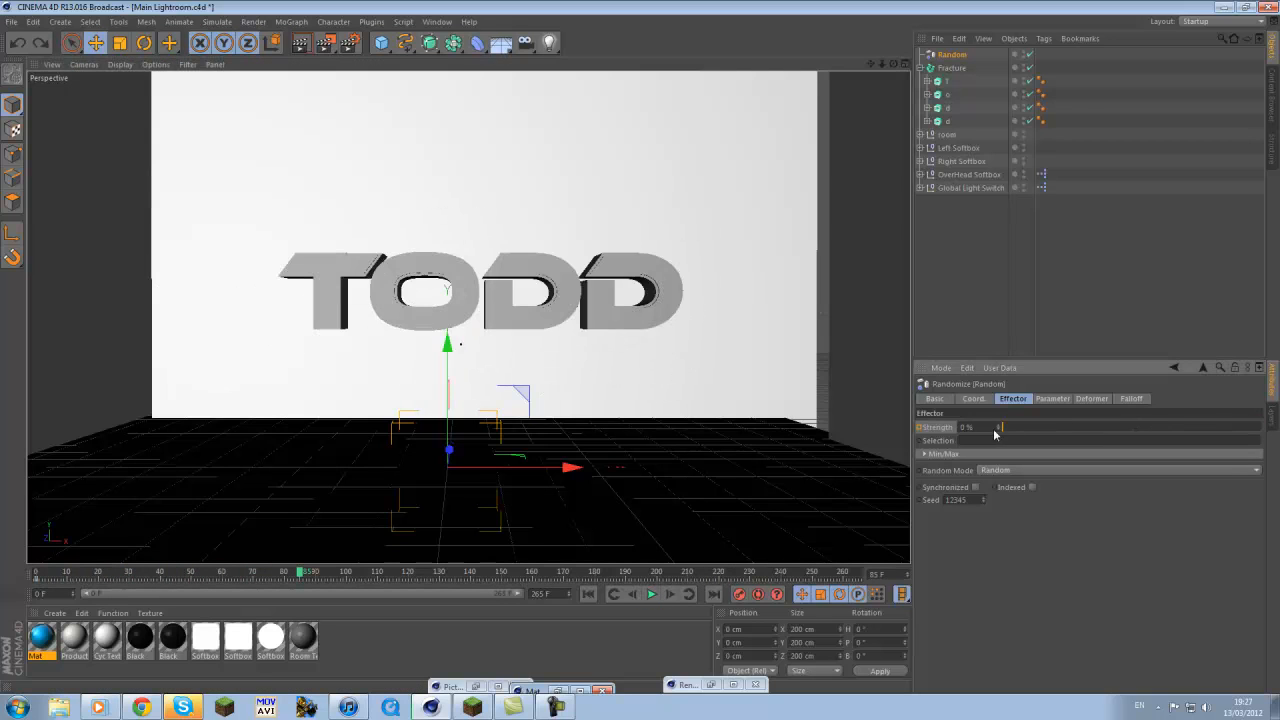
click(304, 572)
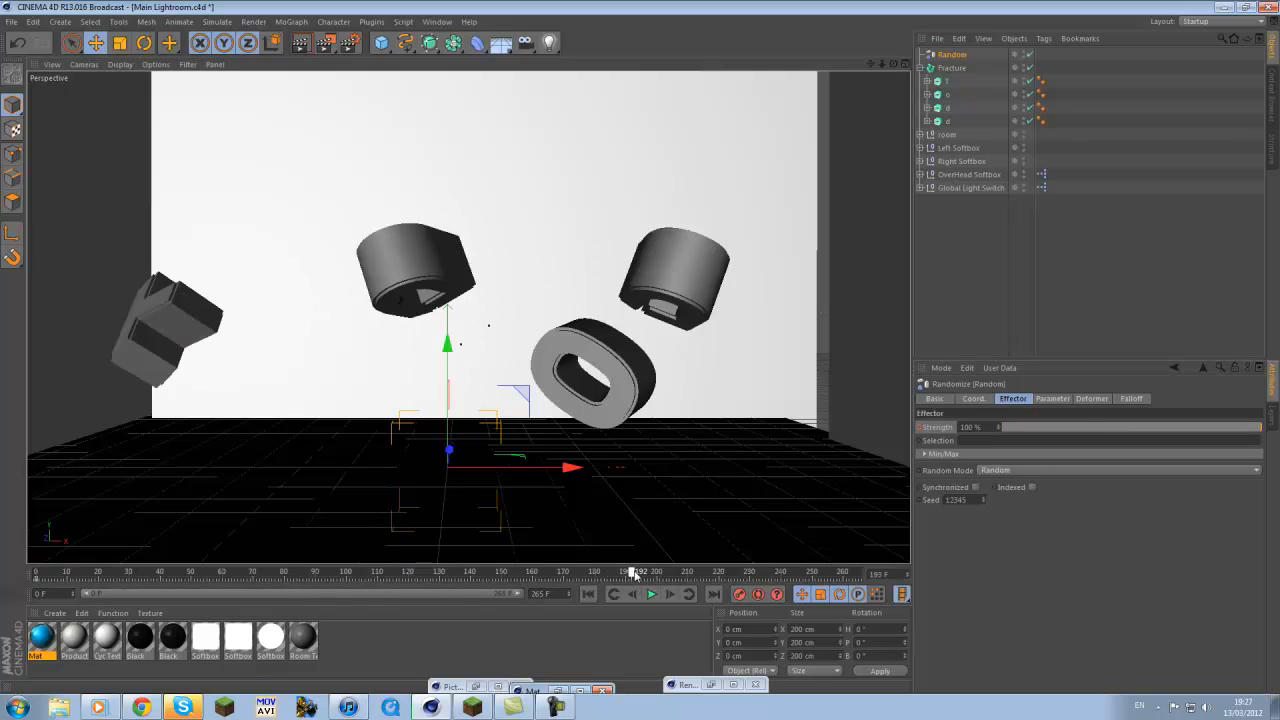
Keyframe the Random effector's strength at 0% on frame 196 and play the letter animation from the start
drag(1053, 436, 993, 427)
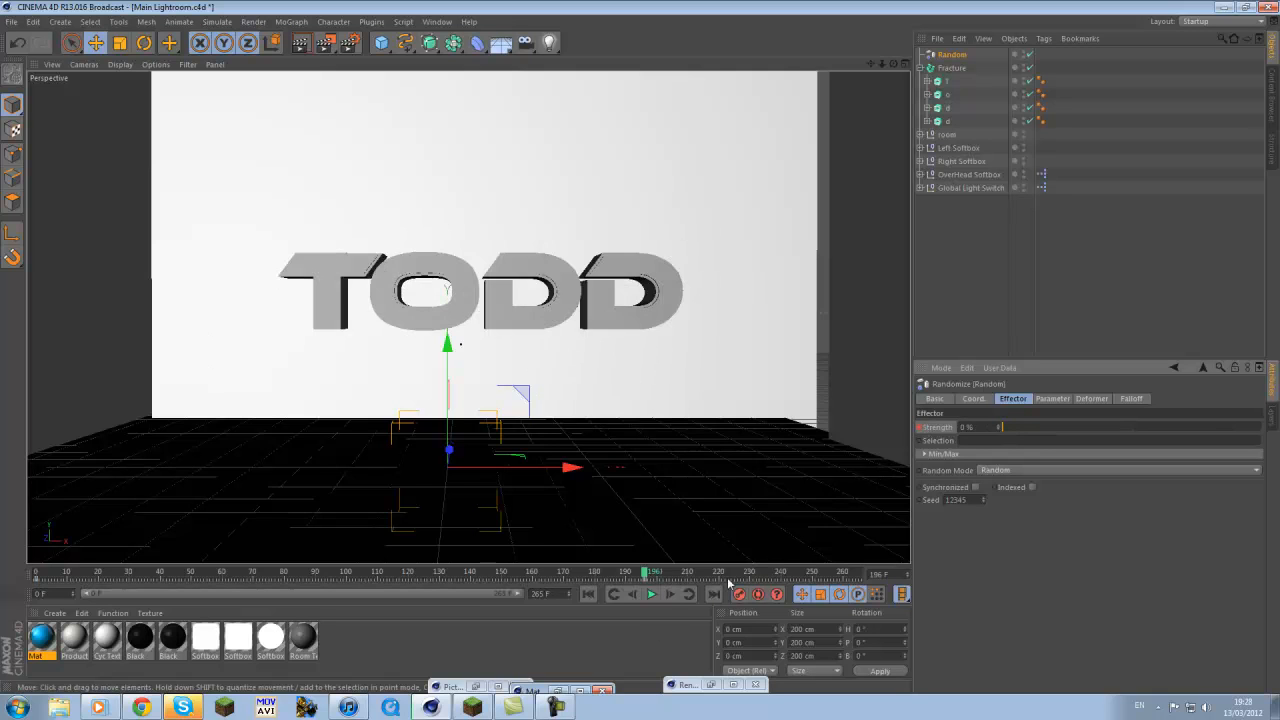
click(588, 594)
click(651, 594)
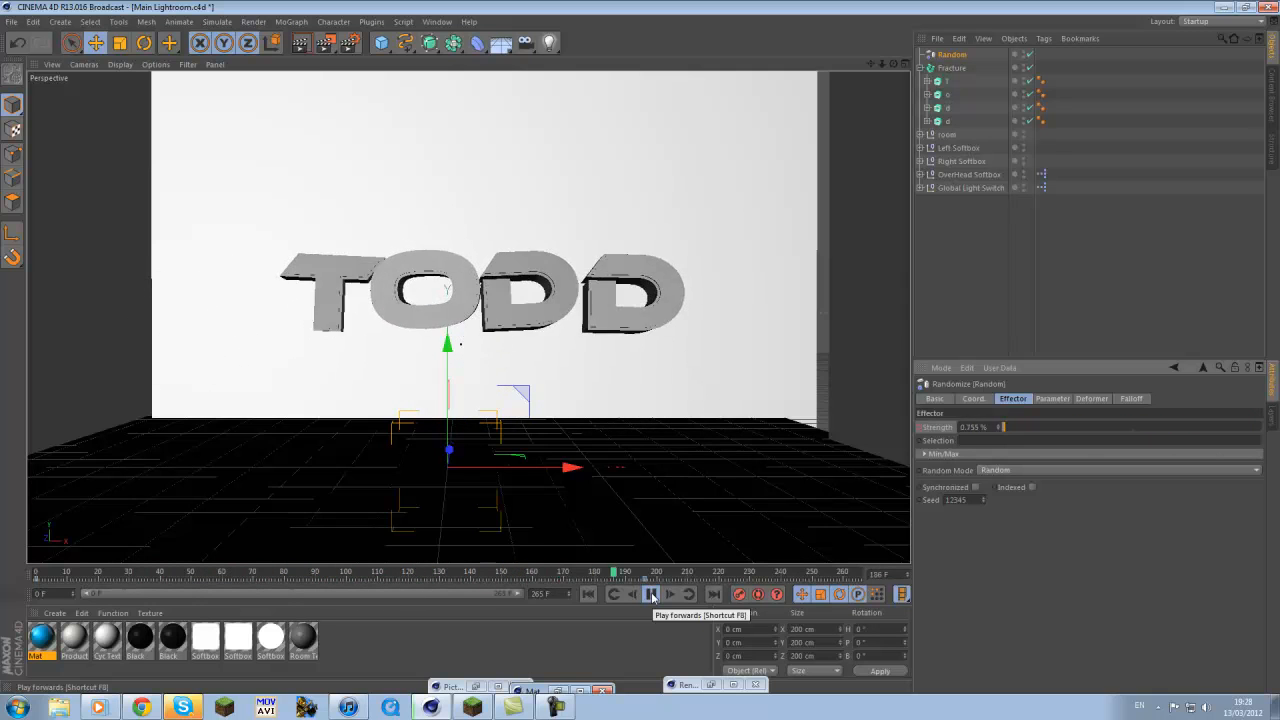
click(651, 594)
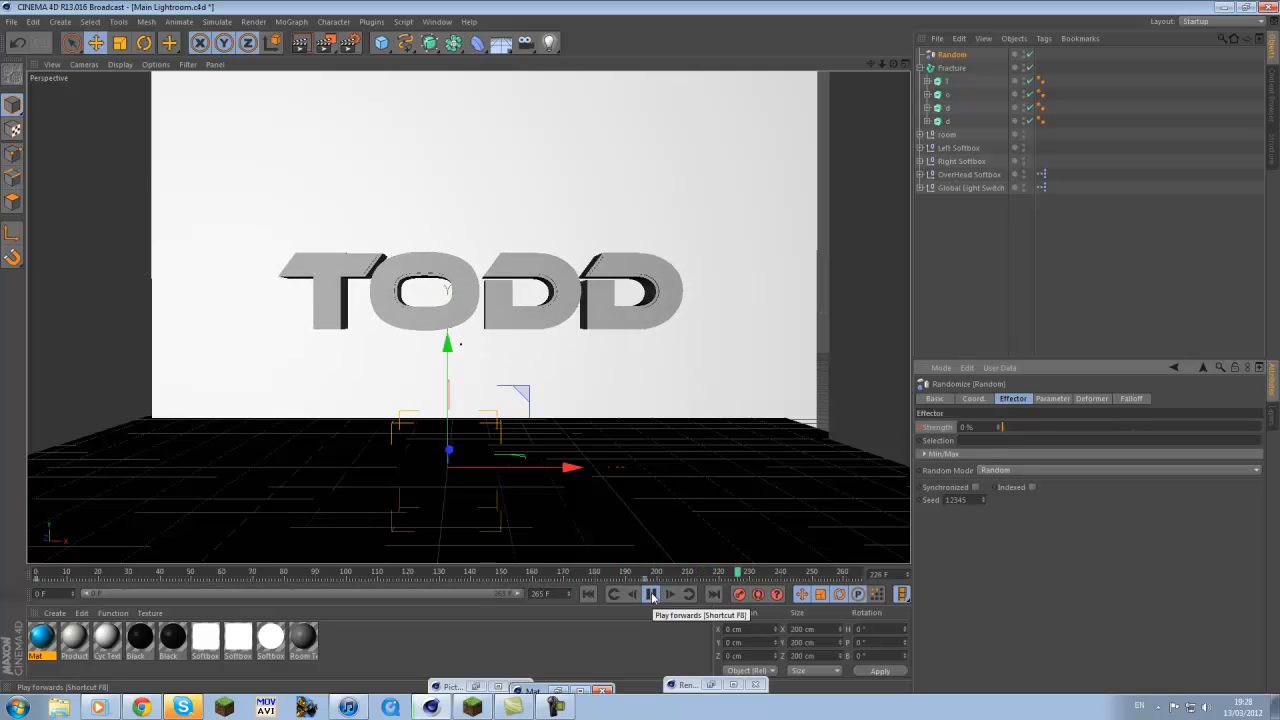
click(651, 594)
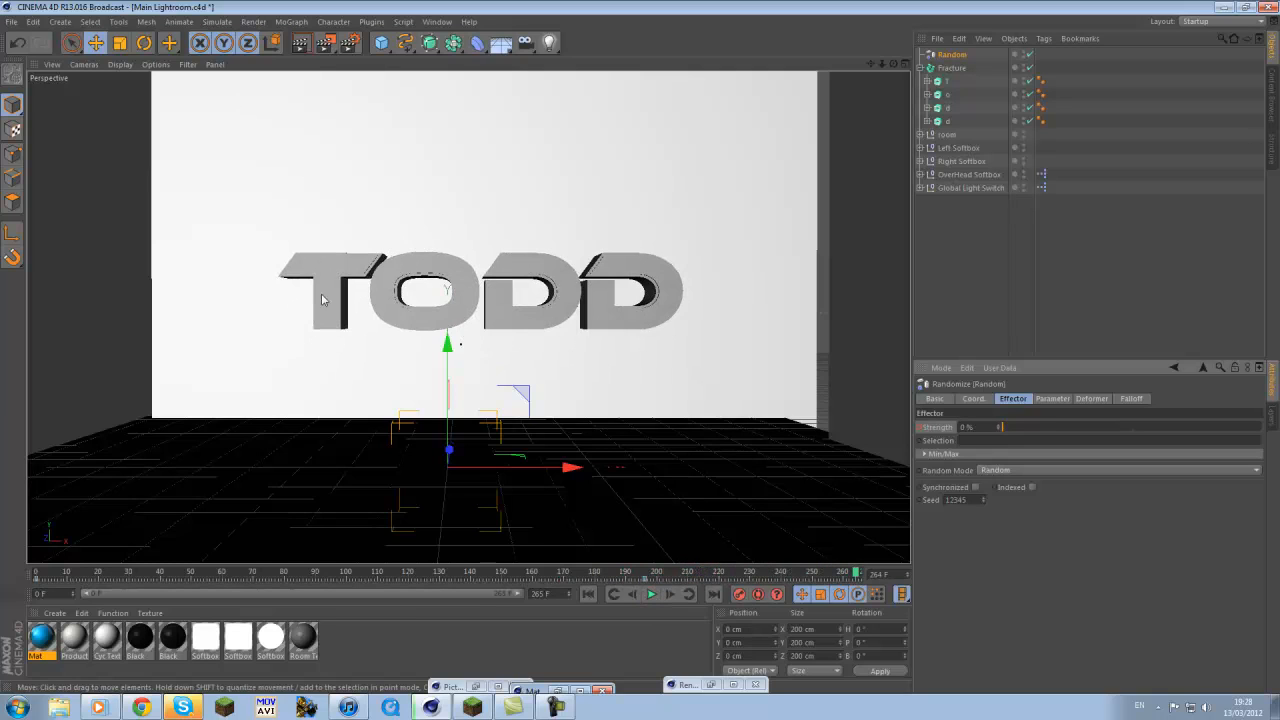
Lower the Fracture object to a Y position of about 185 cm and apply the blue Mat material to it
click(954, 68)
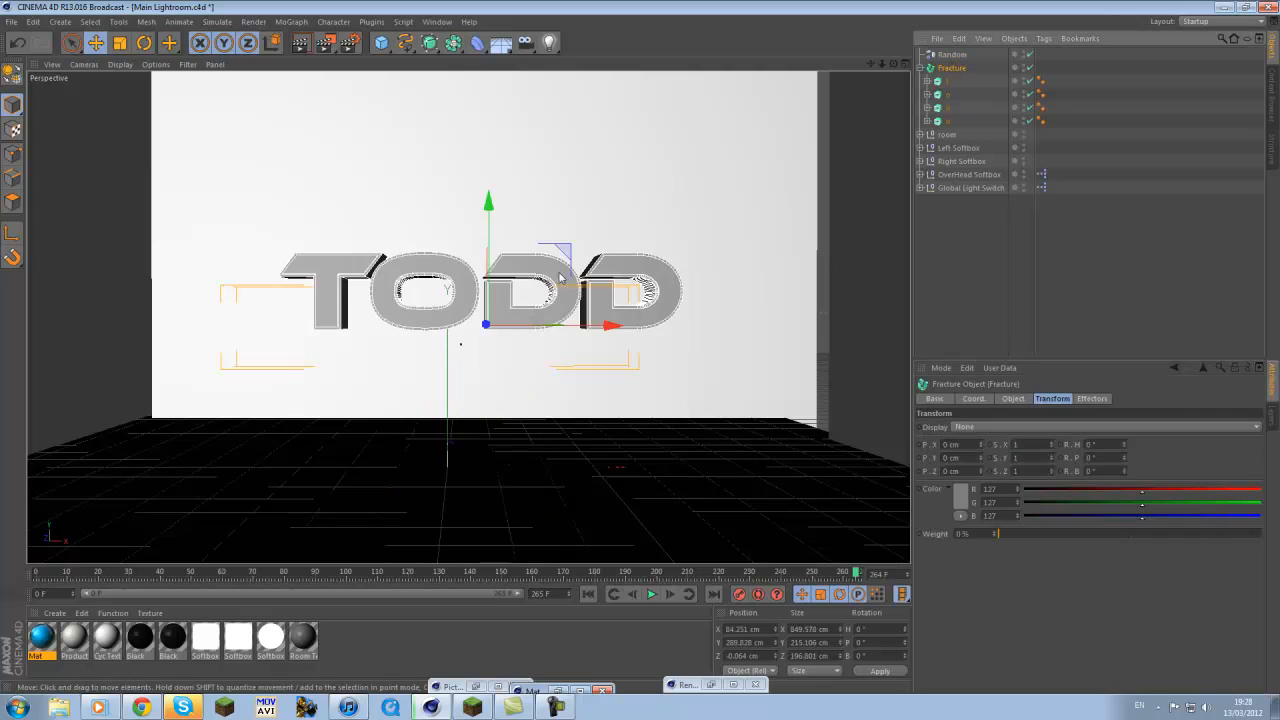
click(488, 239)
drag(488, 239, 490, 288)
click(450, 269)
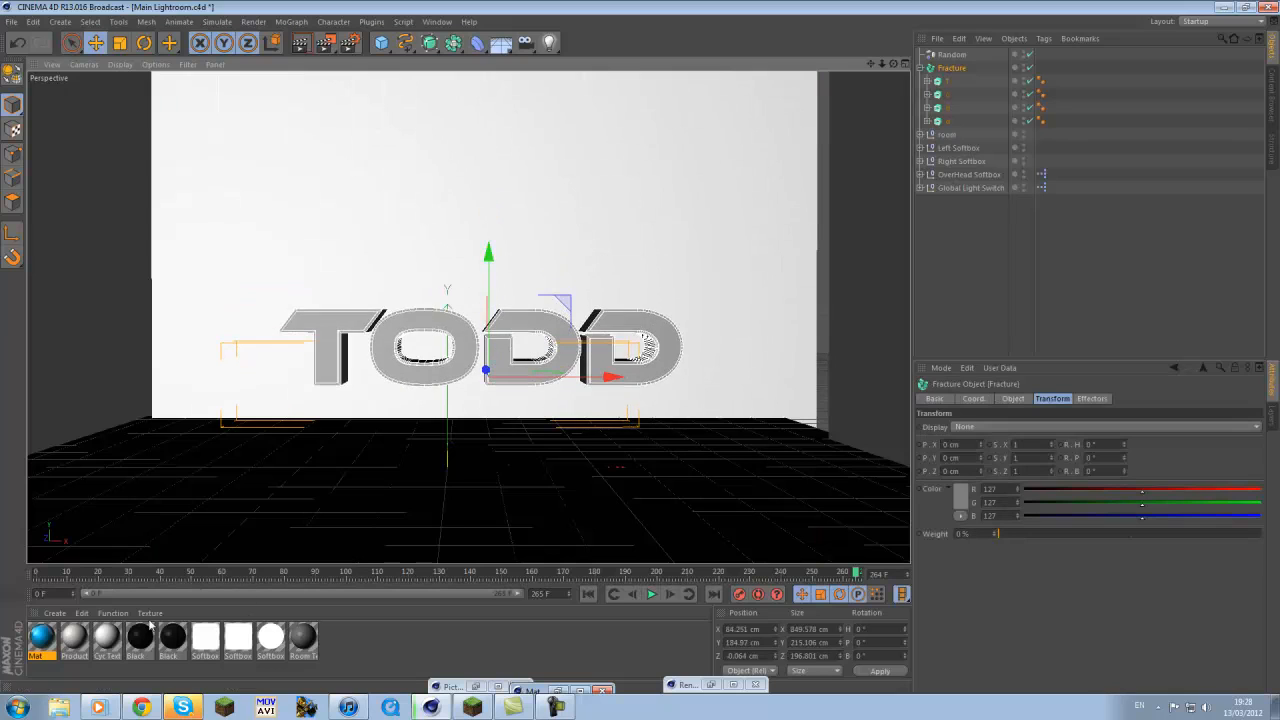
drag(300, 343, 302, 345)
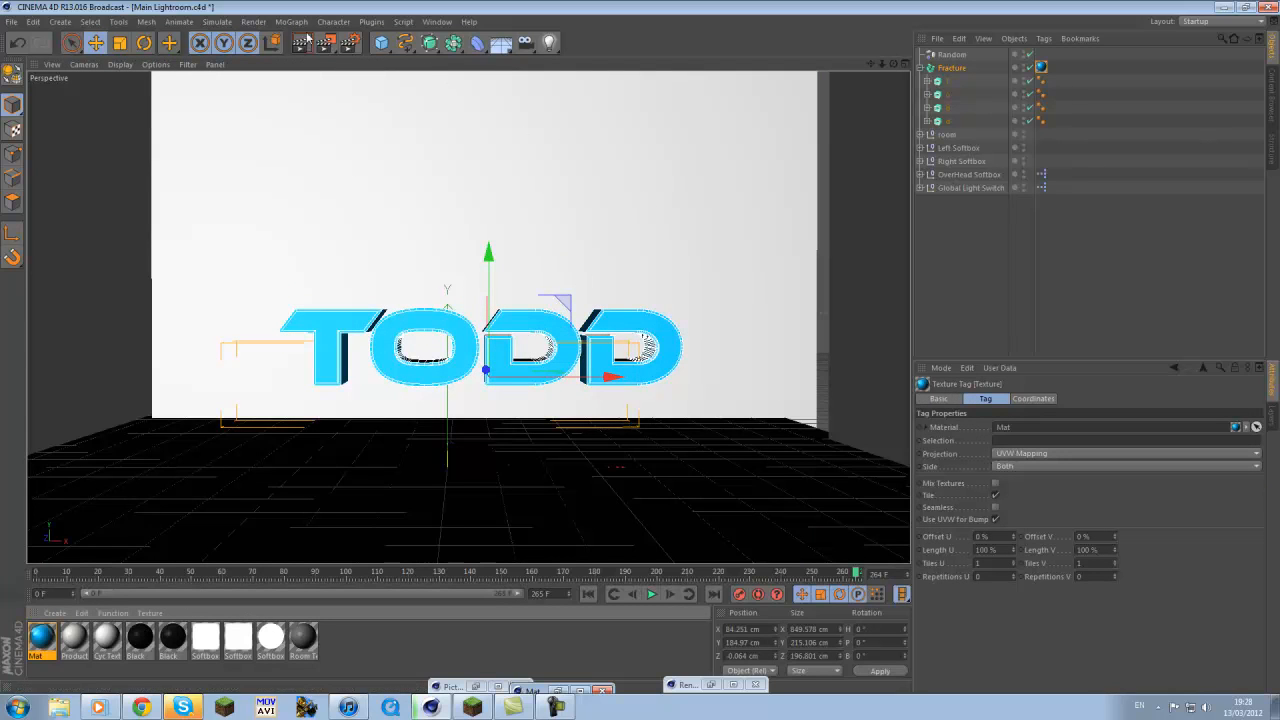
Render a preview of the blue text in the perspective view, accepting the missing softbox textures
alt+drag(495, 285, 493, 303)
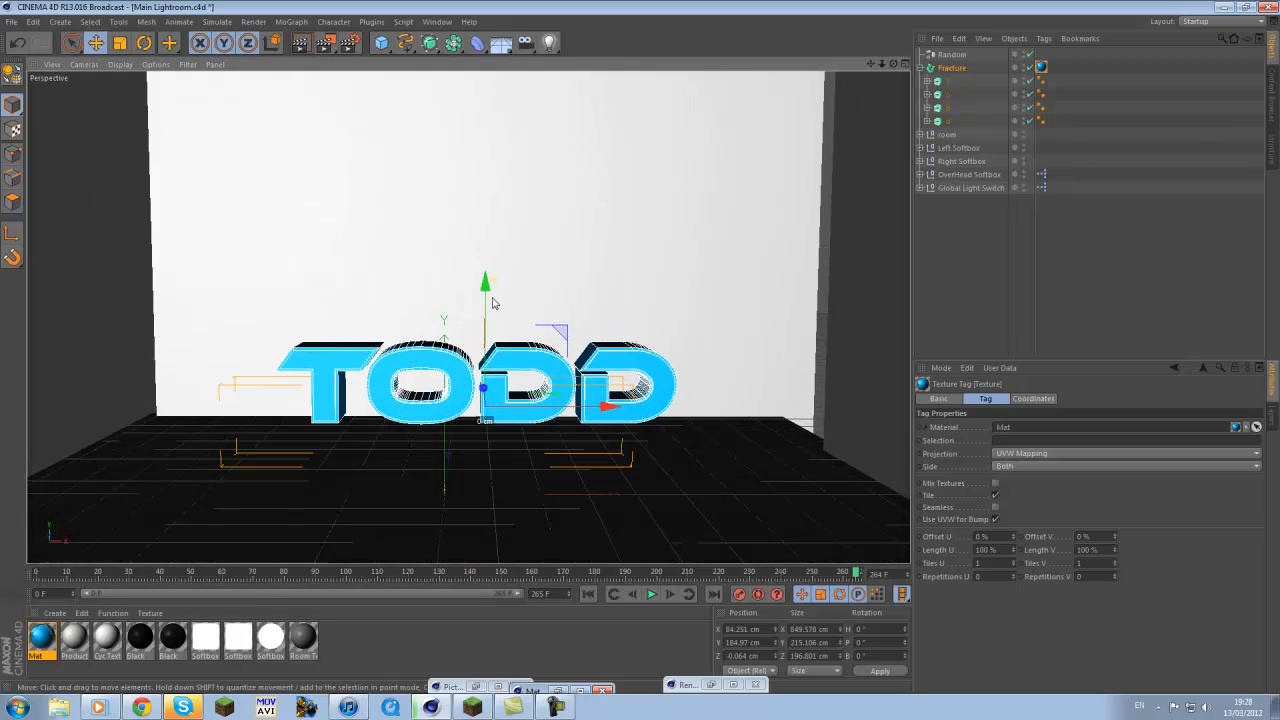
click(300, 45)
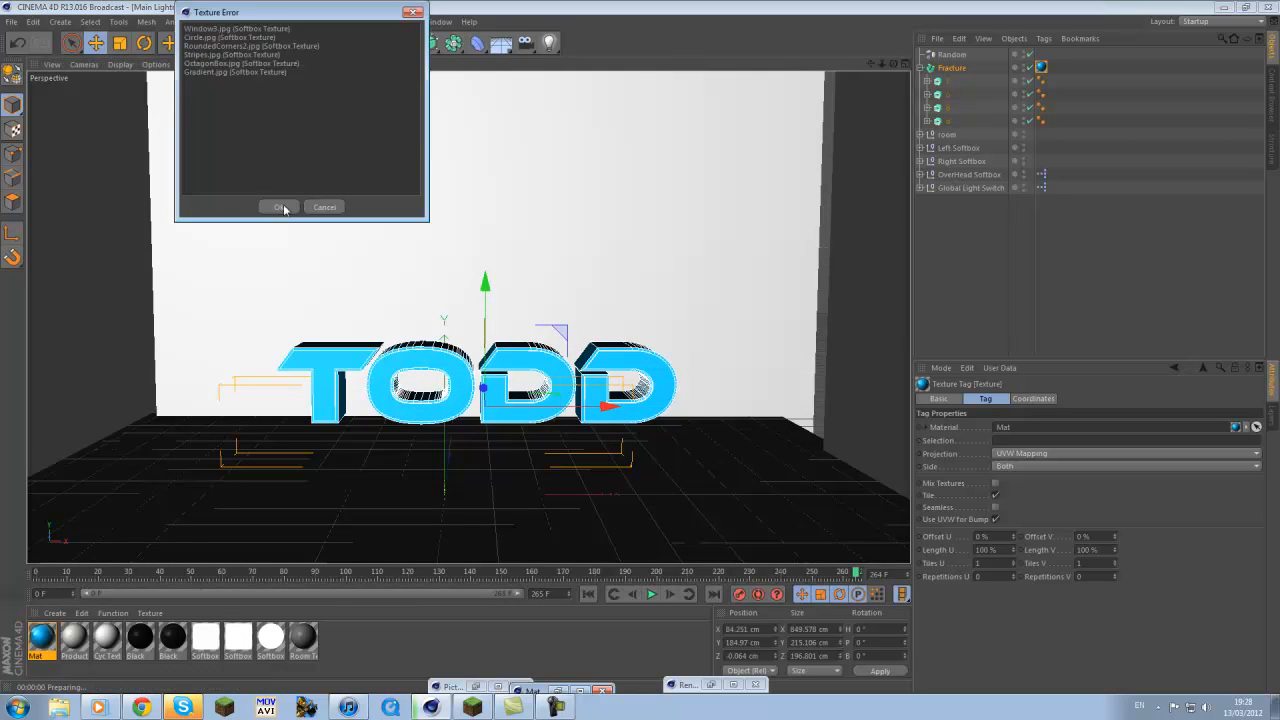
click(281, 207)
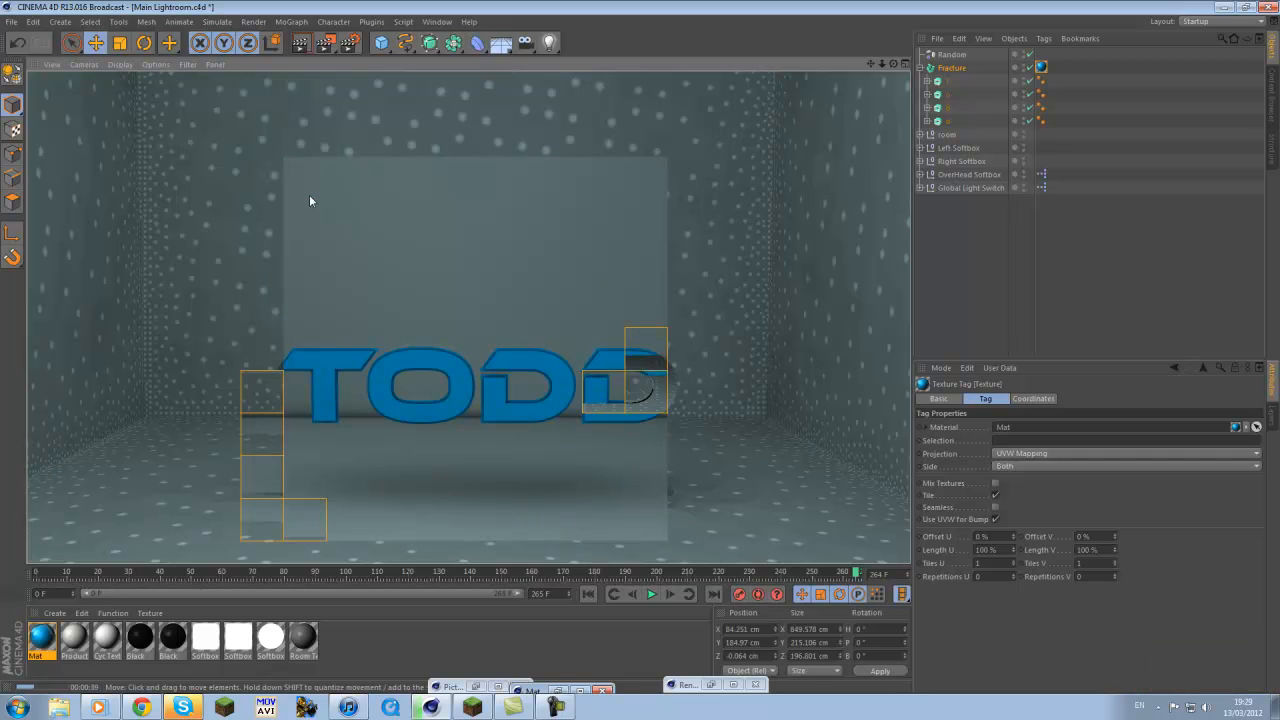
Add a camera to the scene from an angled view of the text and make it the active view
alt+drag(446, 352, 508, 388)
alt+drag(622, 219, 591, 208)
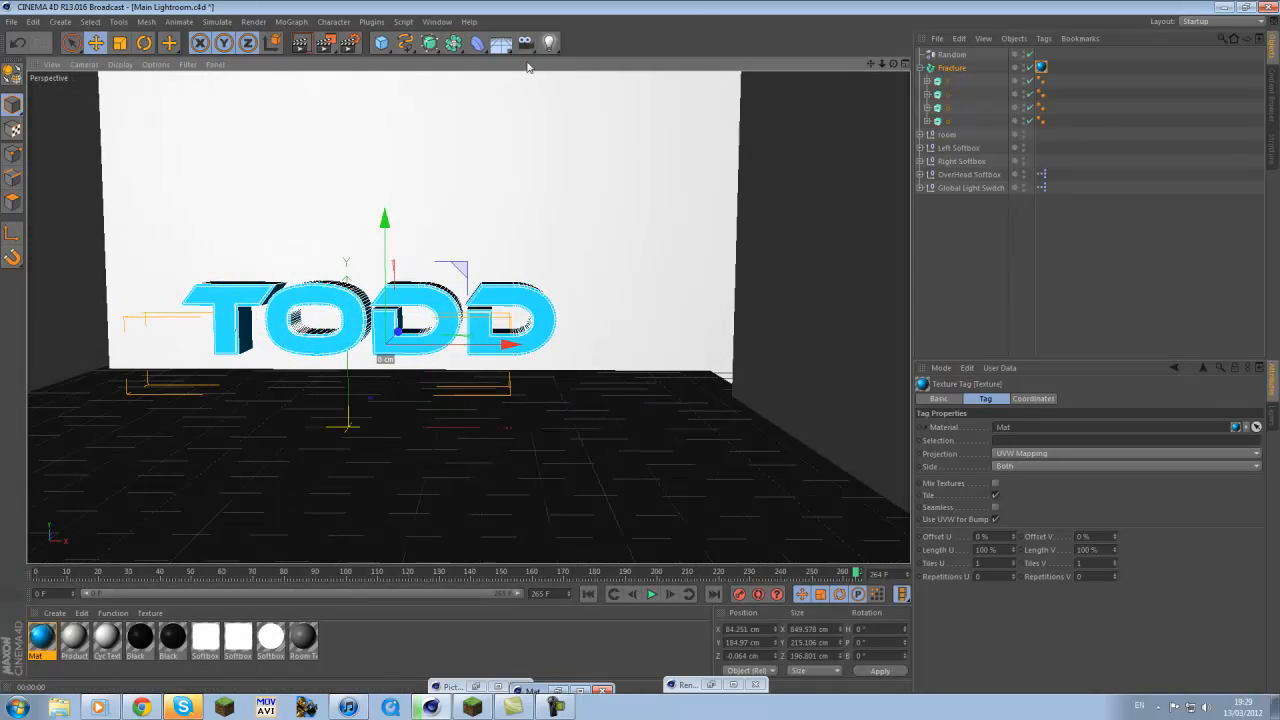
click(525, 42)
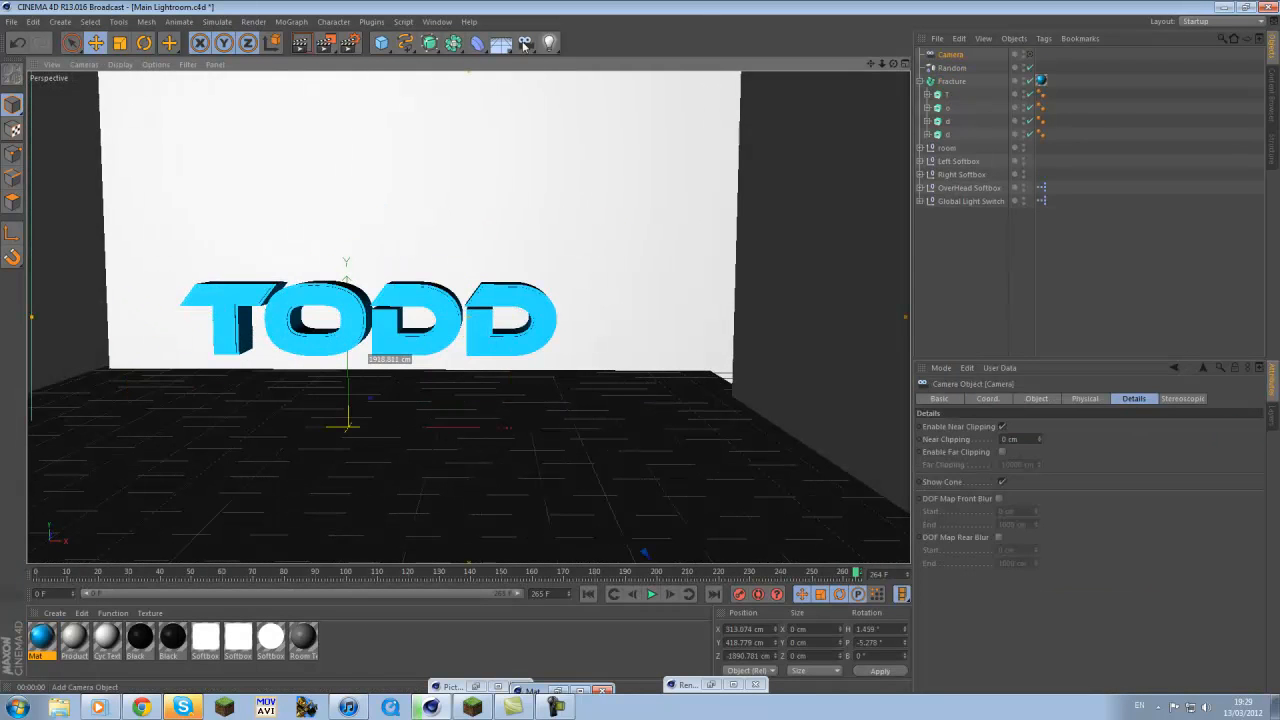
click(1030, 54)
Frame the scattered letters through the camera on frame 0 and record a keyframe at about X -160, Y 457, Z -1823 cm
alt+drag(676, 331, 672, 360)
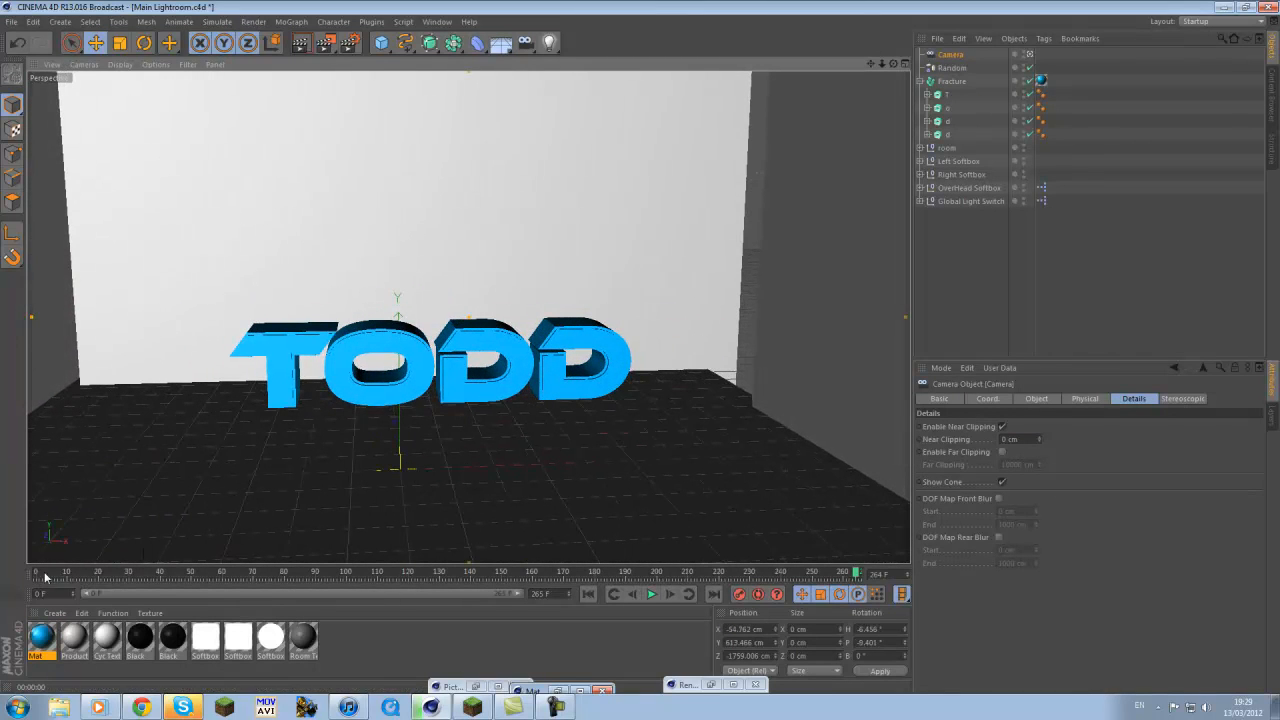
click(37, 573)
alt+drag(213, 483, 219, 472)
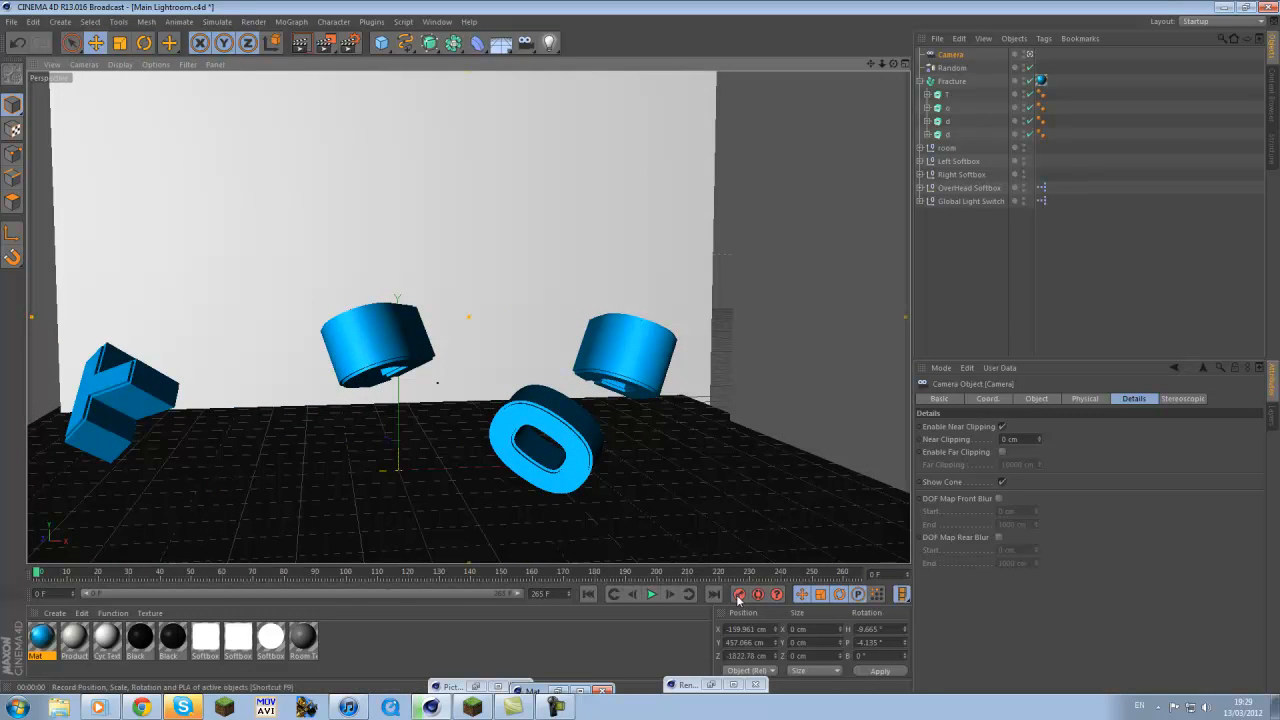
drag(41, 573, 102, 572)
alt+drag(243, 495, 163, 503)
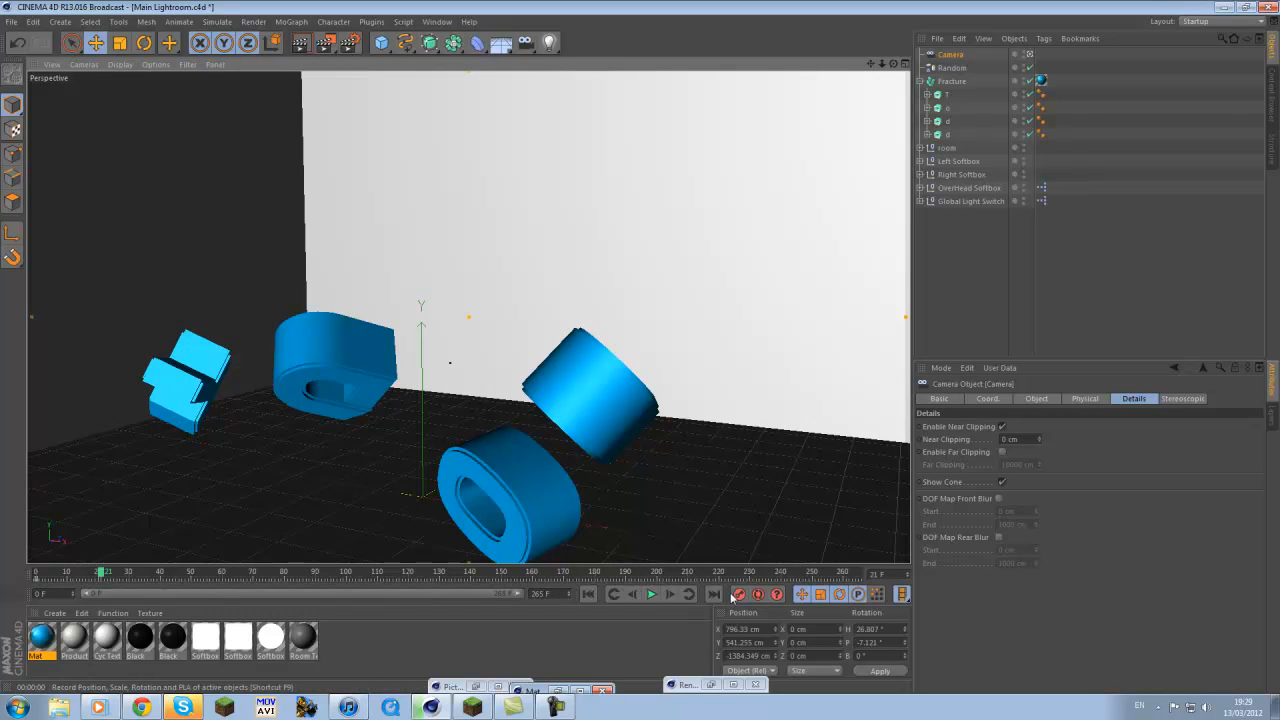
click(651, 594)
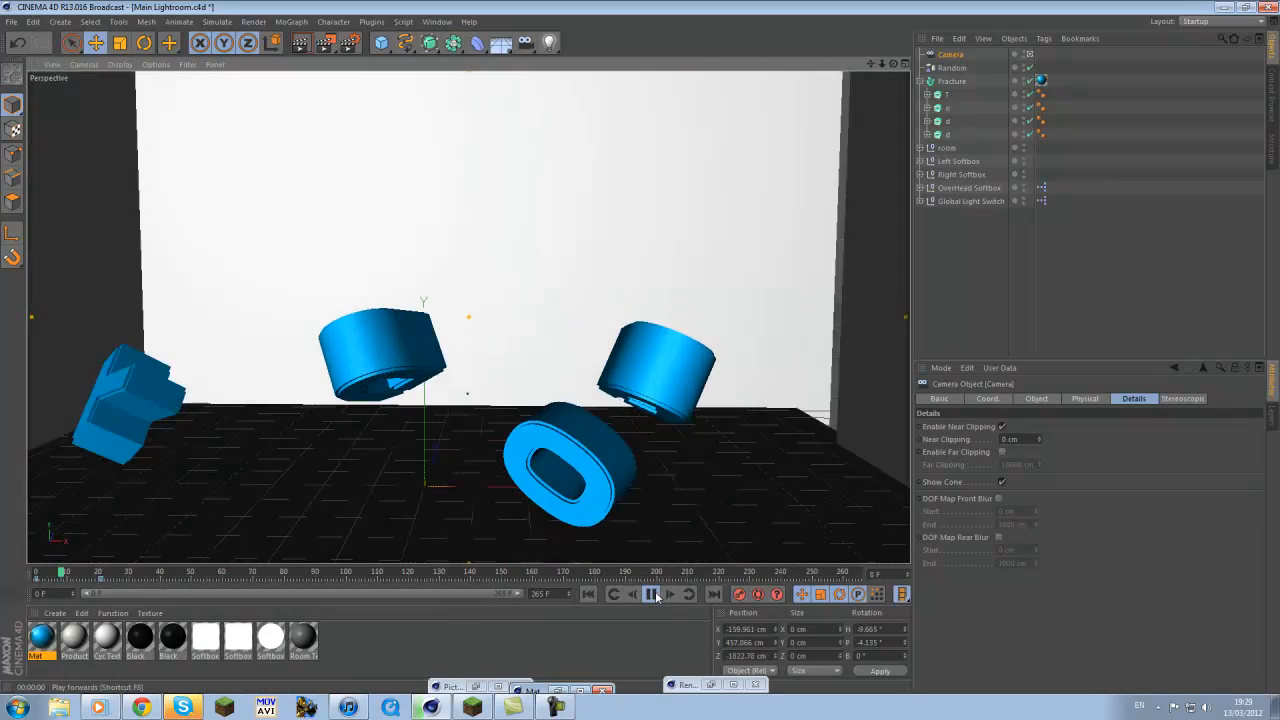
key(ctrl+z)
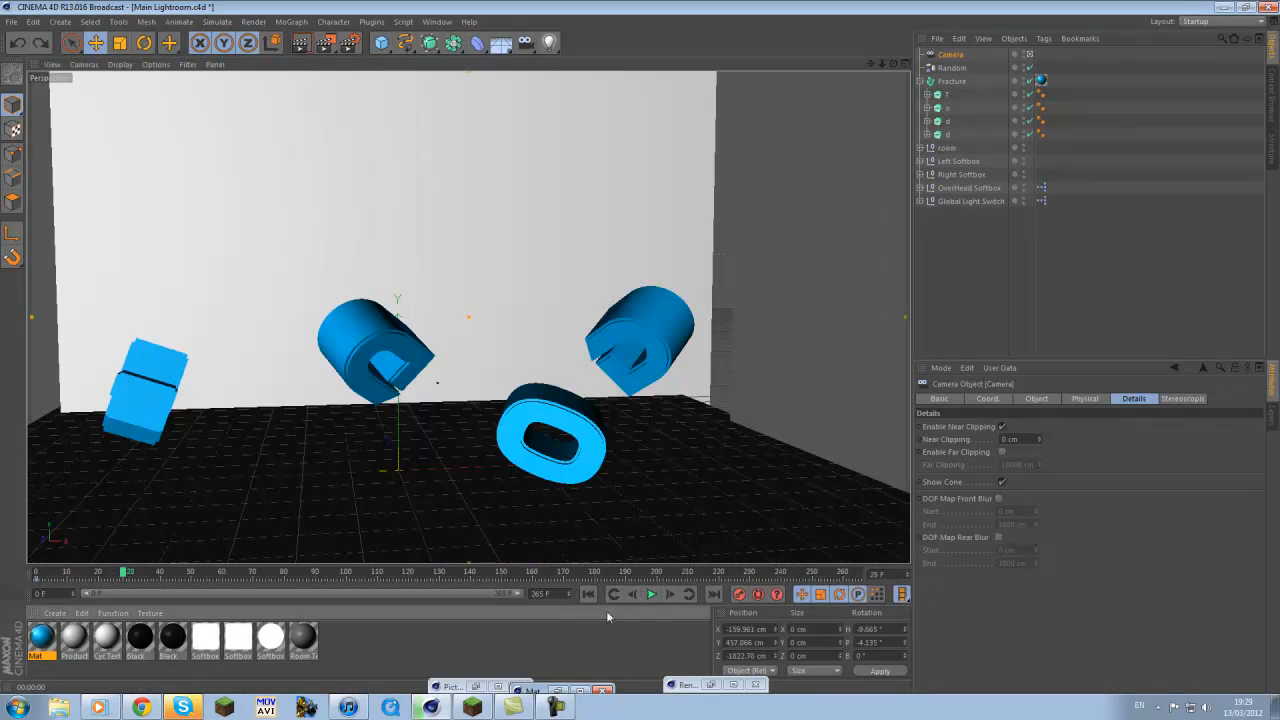
Keyframe the camera at a low angled view, about X 744, Y 160, Z -1637 cm, on frame 110 and play the move
drag(124, 573, 378, 577)
alt+drag(363, 532, 283, 501)
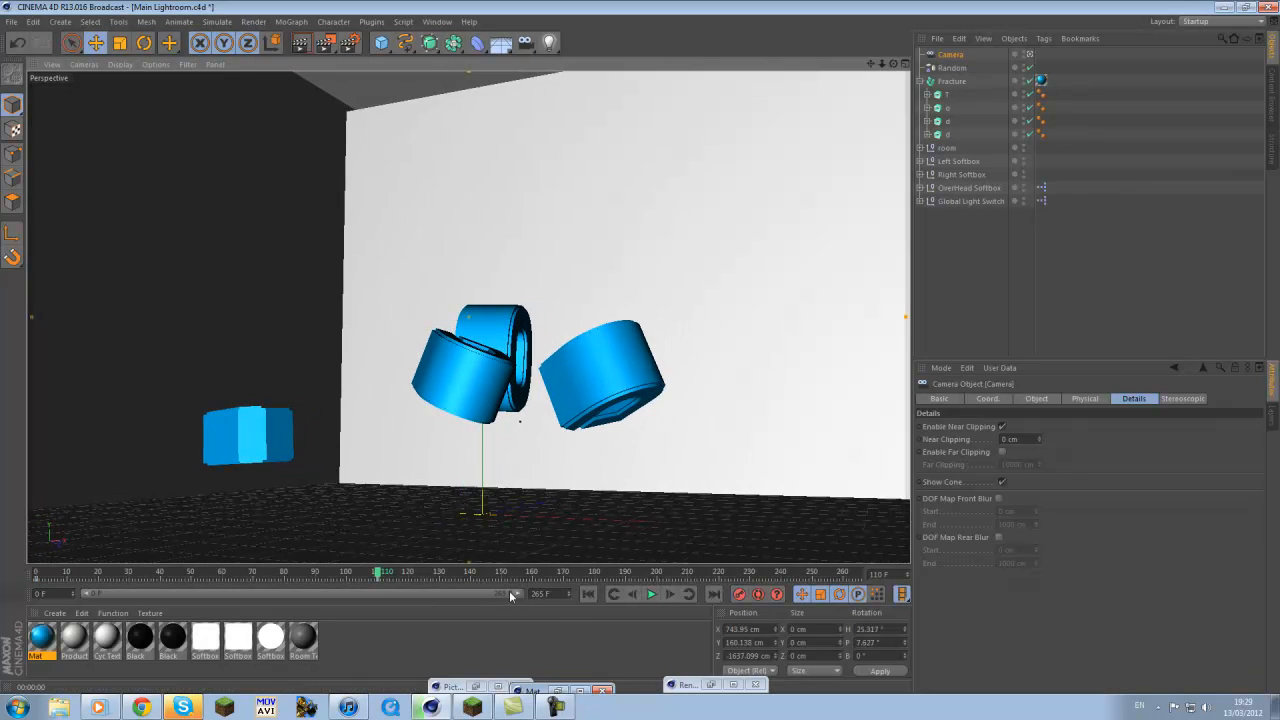
click(590, 594)
click(650, 594)
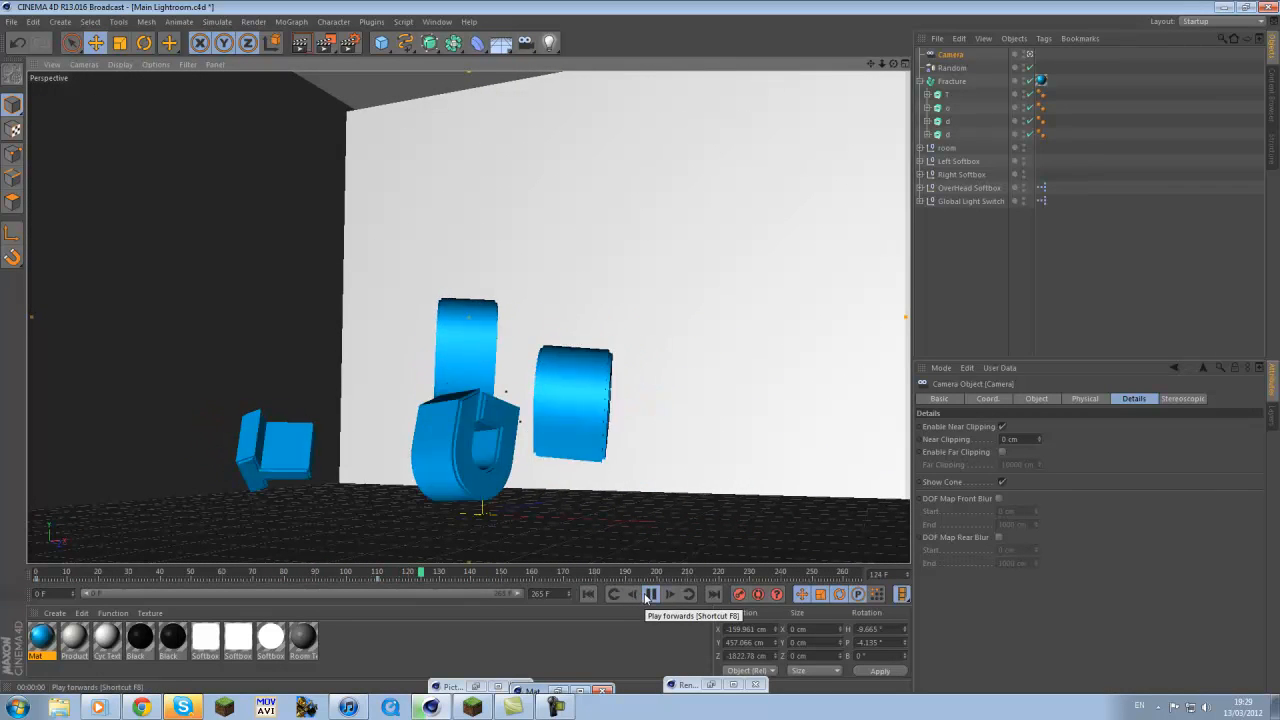
click(650, 594)
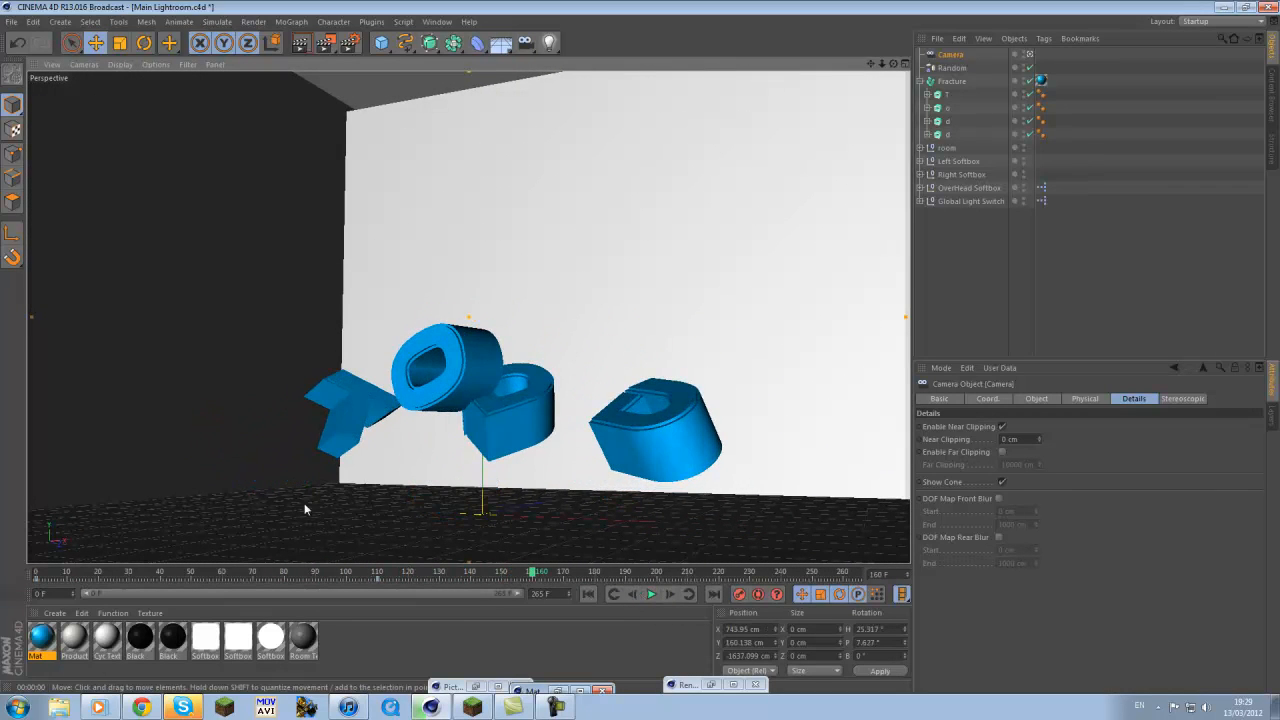
Keyframe the camera in a distant front view on frame 160 and in a closer, raised view of the assembled text on frame 192
alt+drag(344, 502, 376, 508)
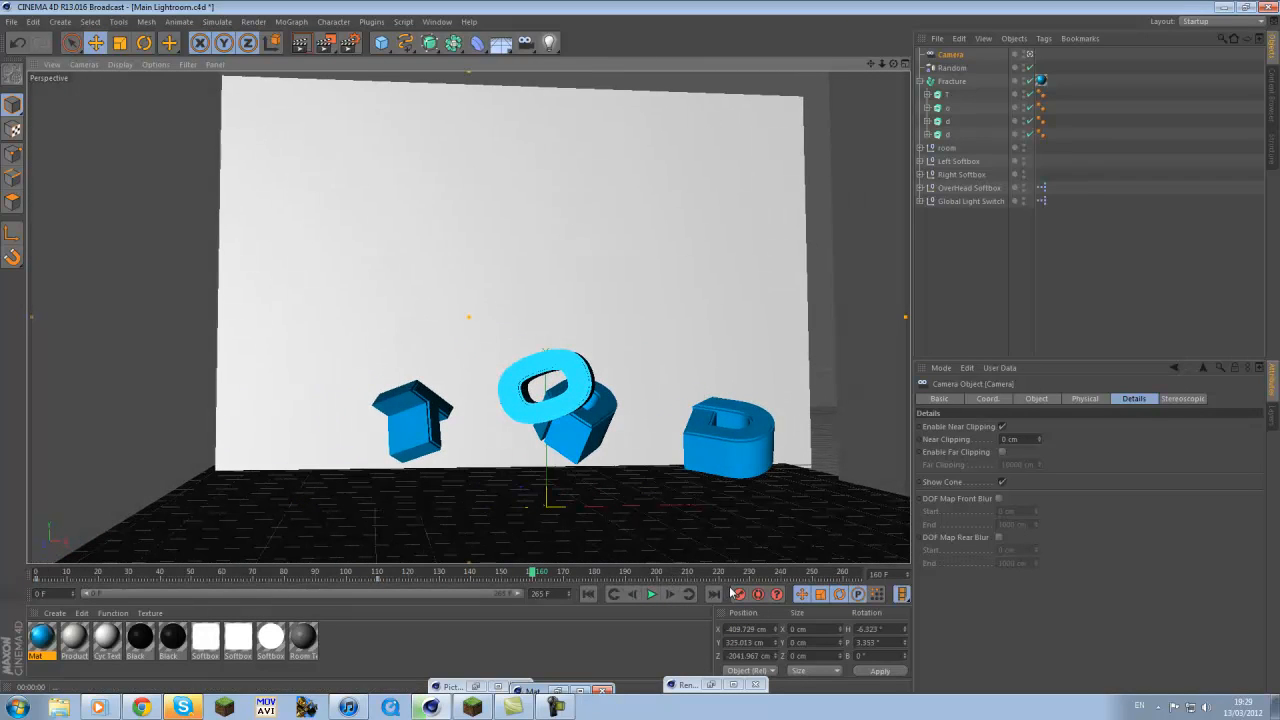
drag(546, 580, 631, 577)
alt+drag(627, 526, 593, 556)
scroll(627, 507, up, 3)
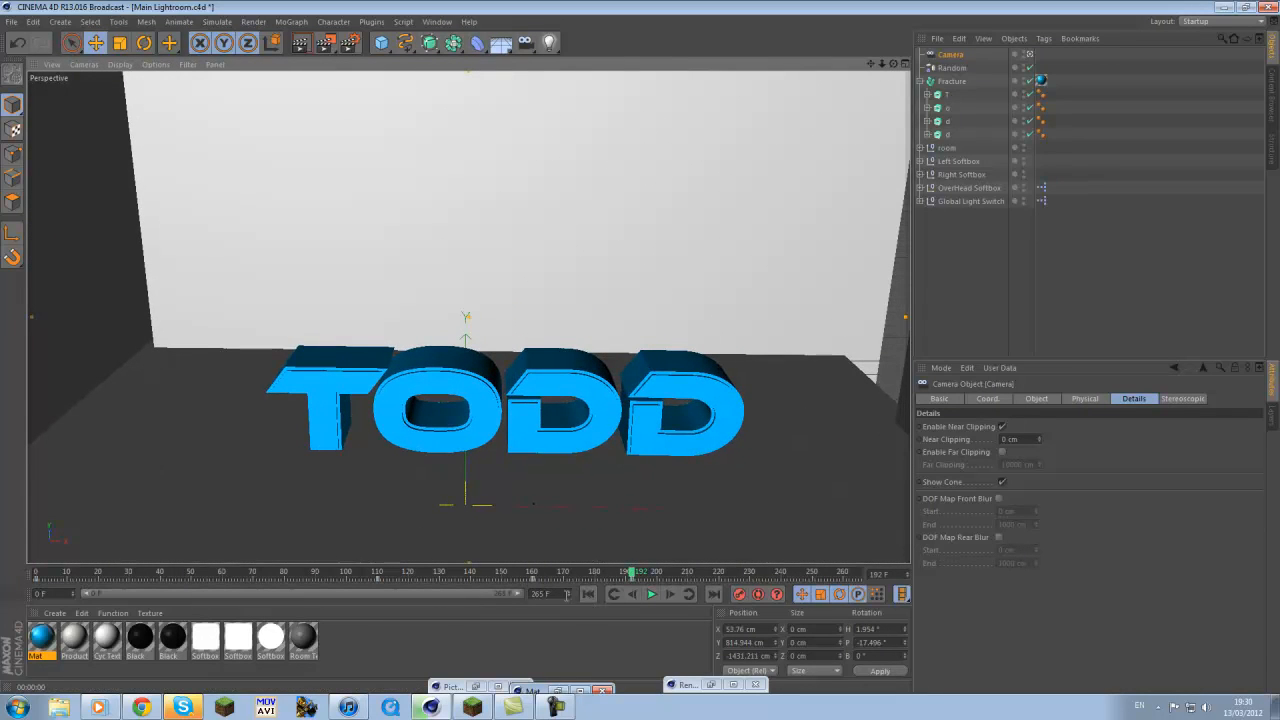
Play the animation from the first frame to check the camera movement
click(592, 595)
click(651, 595)
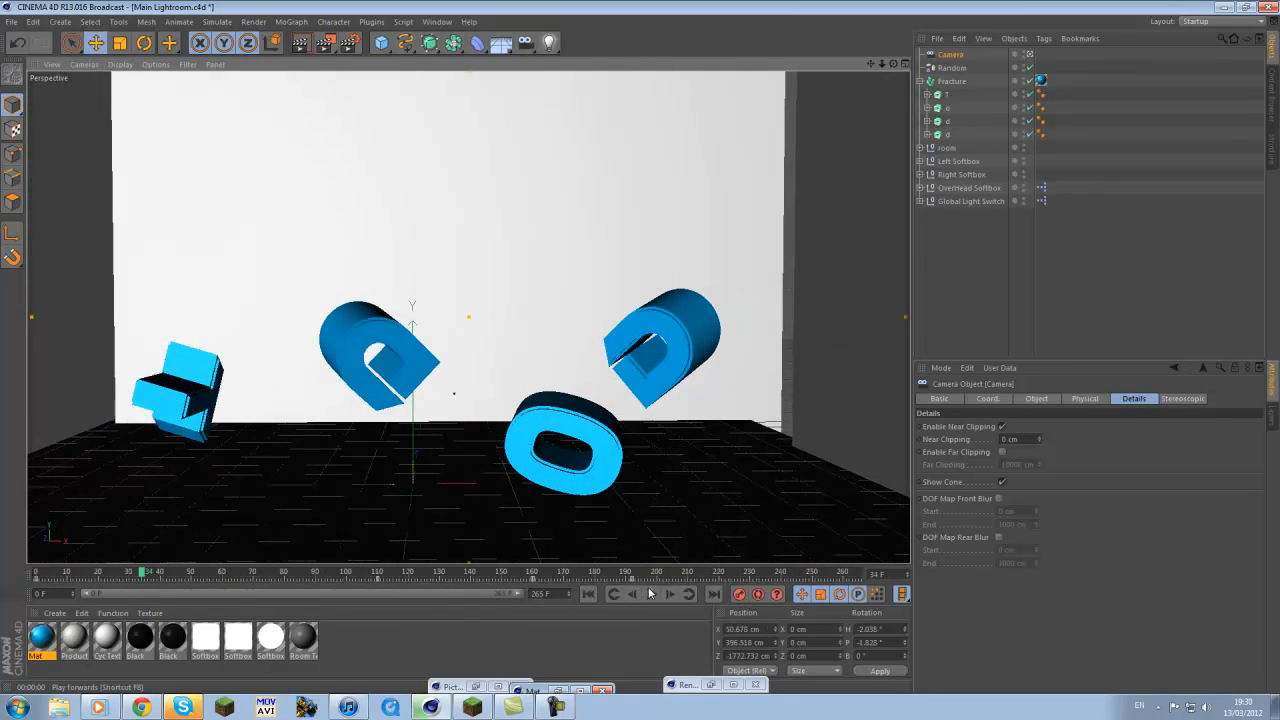
click(649, 593)
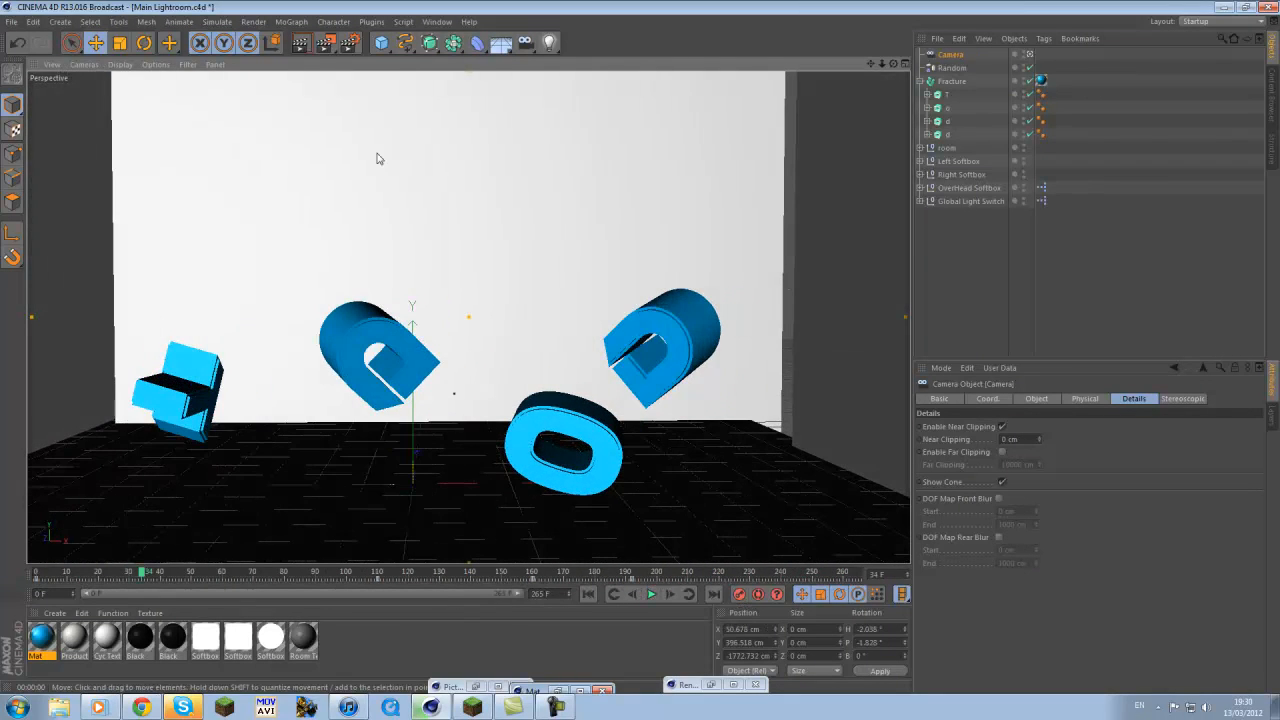
Set the render output to the HDV/HDTV 720 25 preset with the frame range covering all frames
click(351, 43)
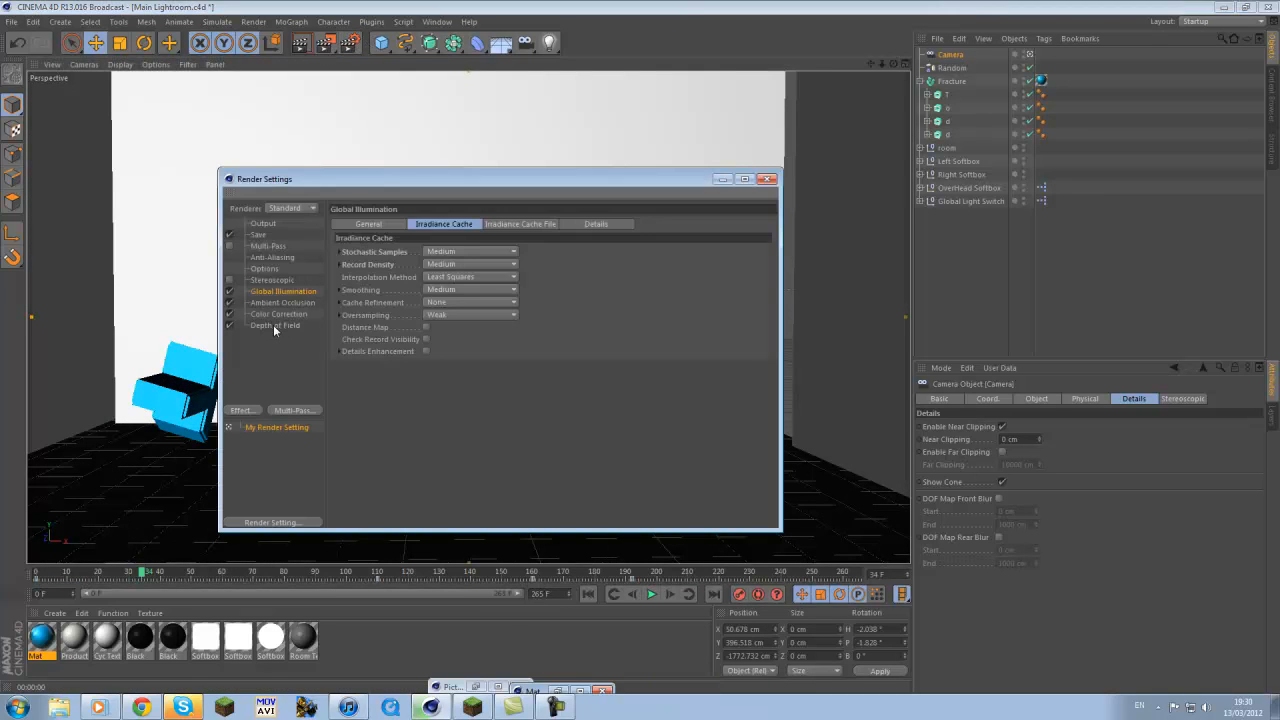
click(274, 325)
click(277, 314)
click(279, 303)
click(276, 269)
click(263, 223)
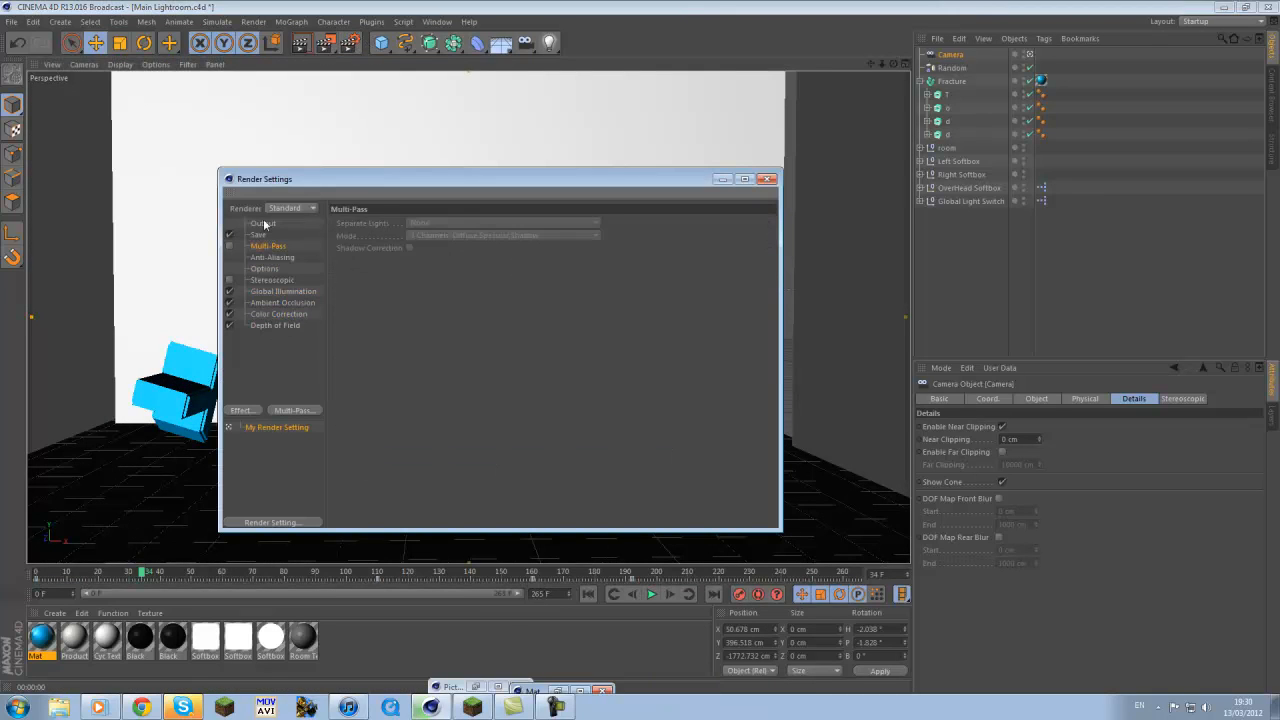
click(343, 223)
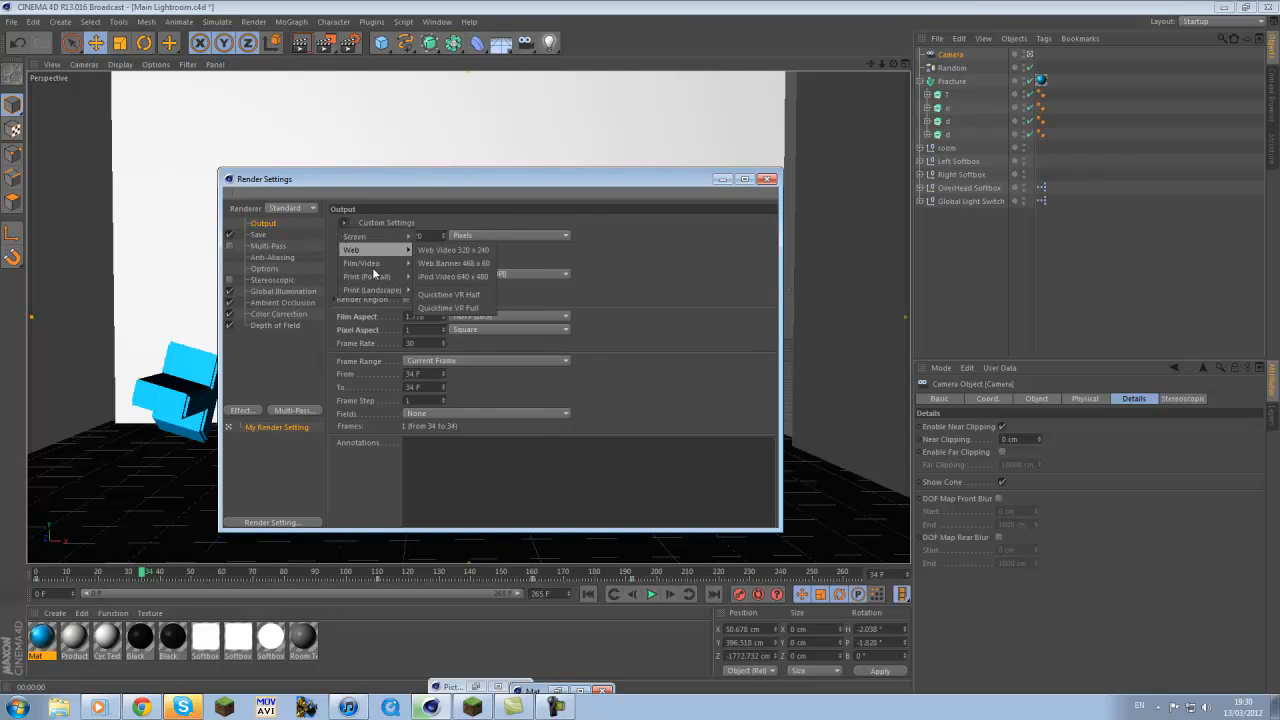
mouse_move(373, 266)
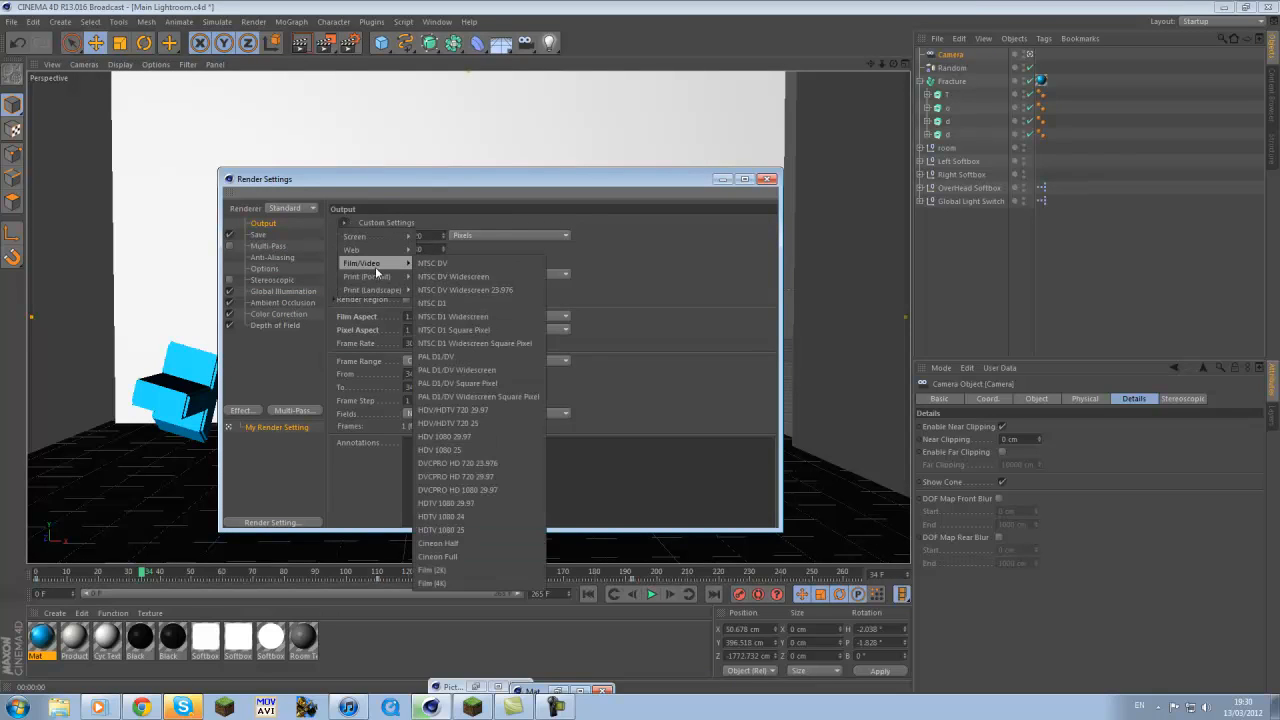
click(510, 427)
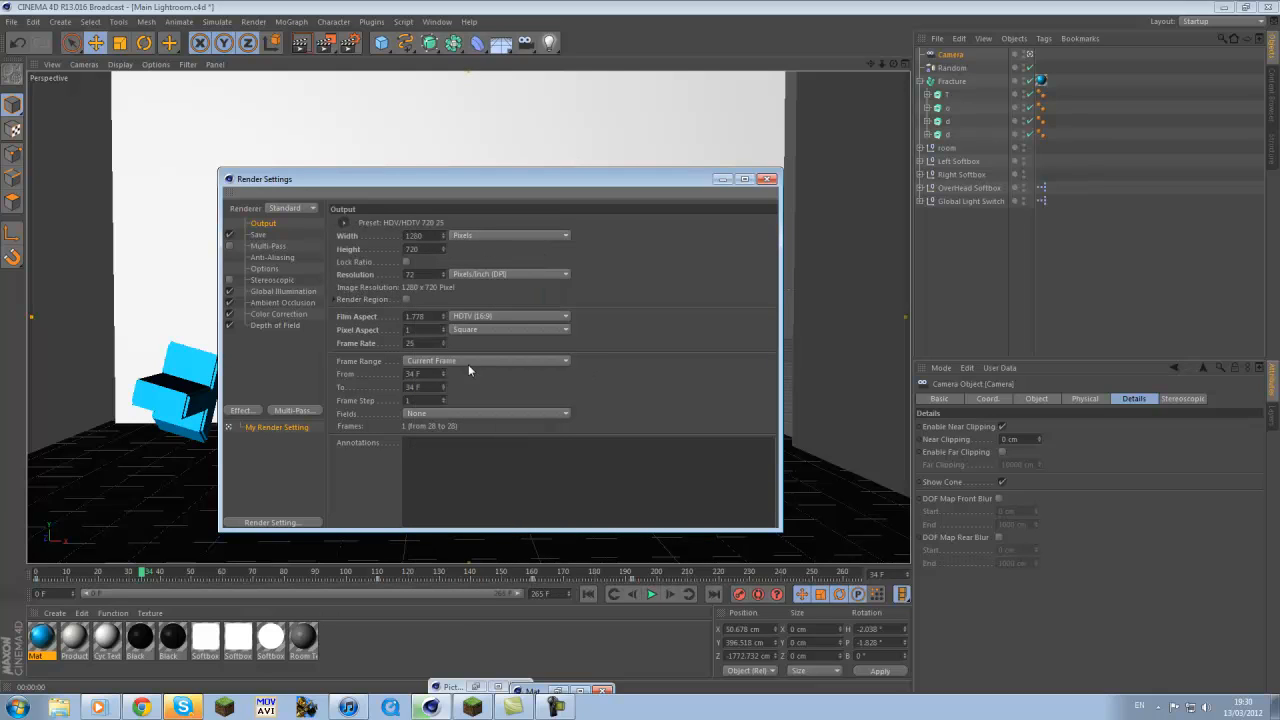
click(470, 360)
click(478, 400)
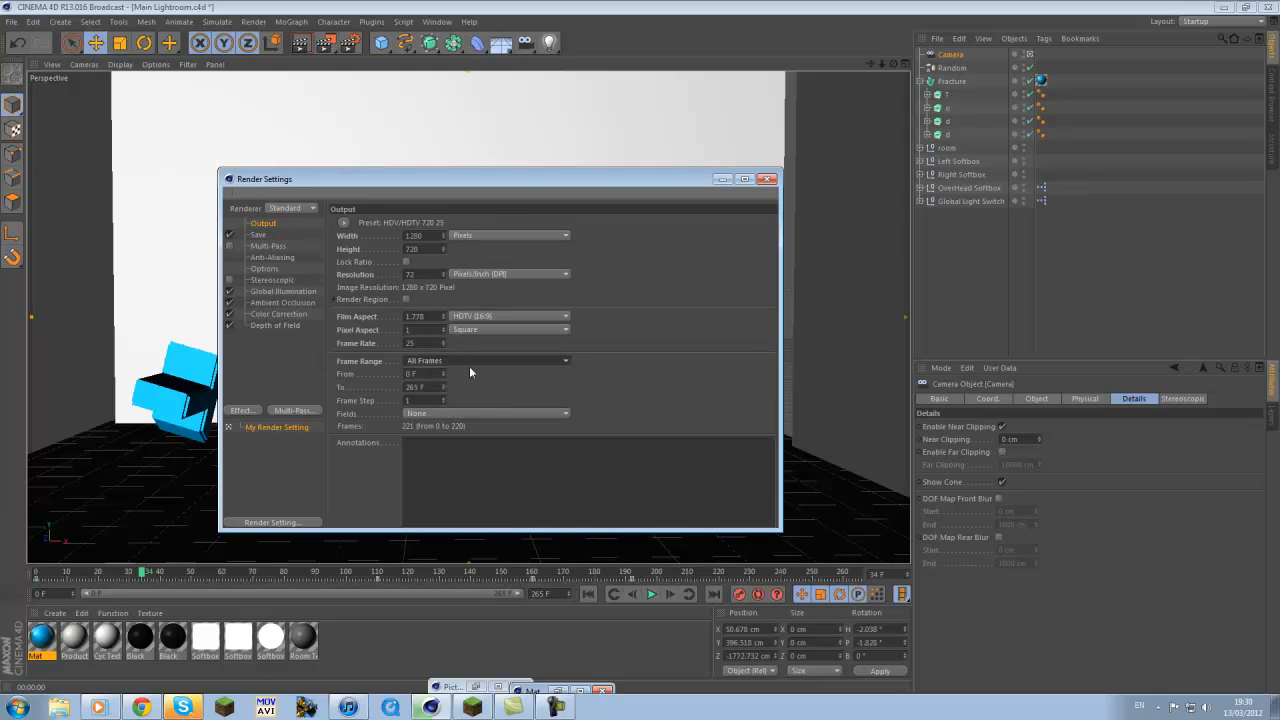